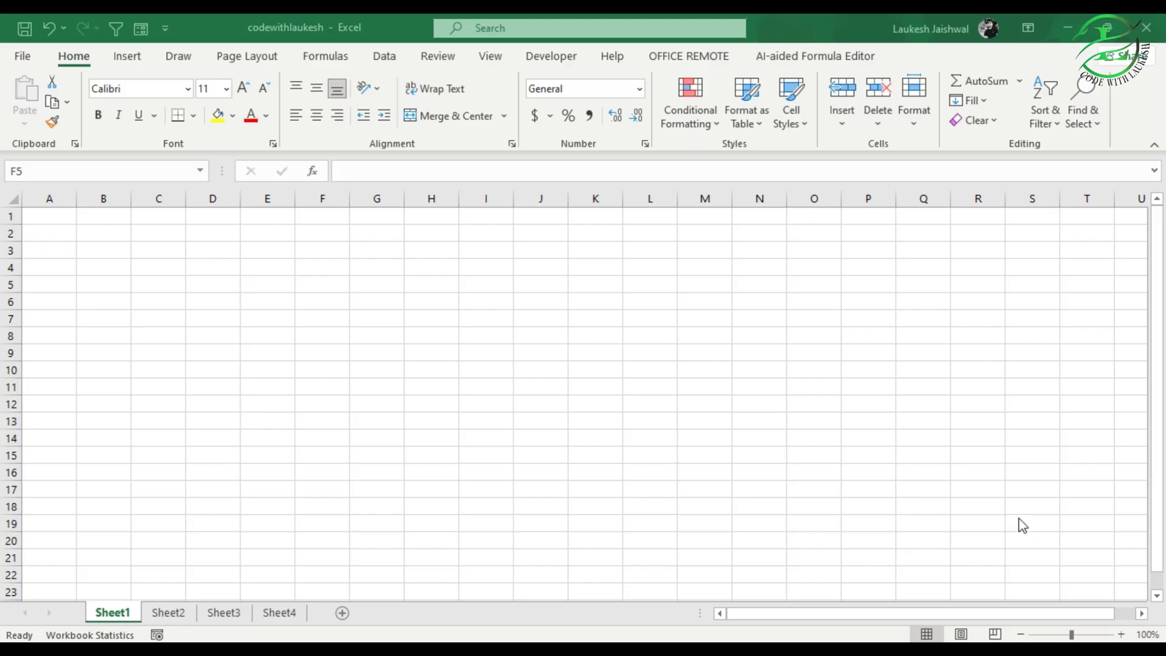
pyautogui.click(99, 250)
pyautogui.click(99, 249)
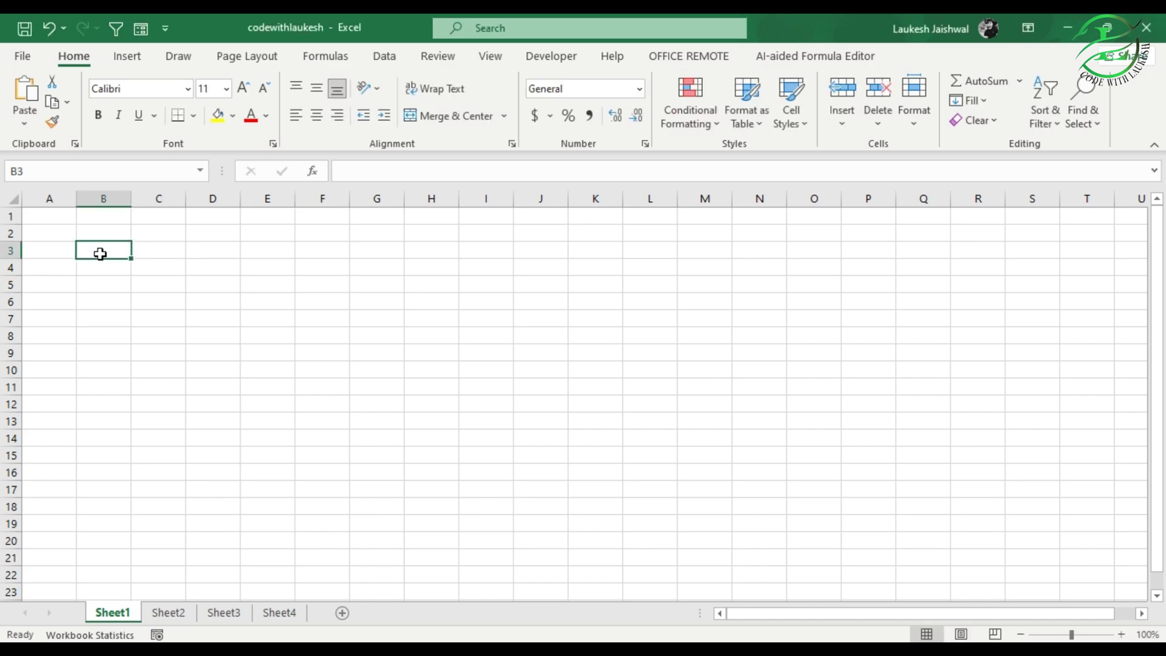
pyautogui.click(122, 305)
pyautogui.click(102, 249)
pyautogui.click(142, 296)
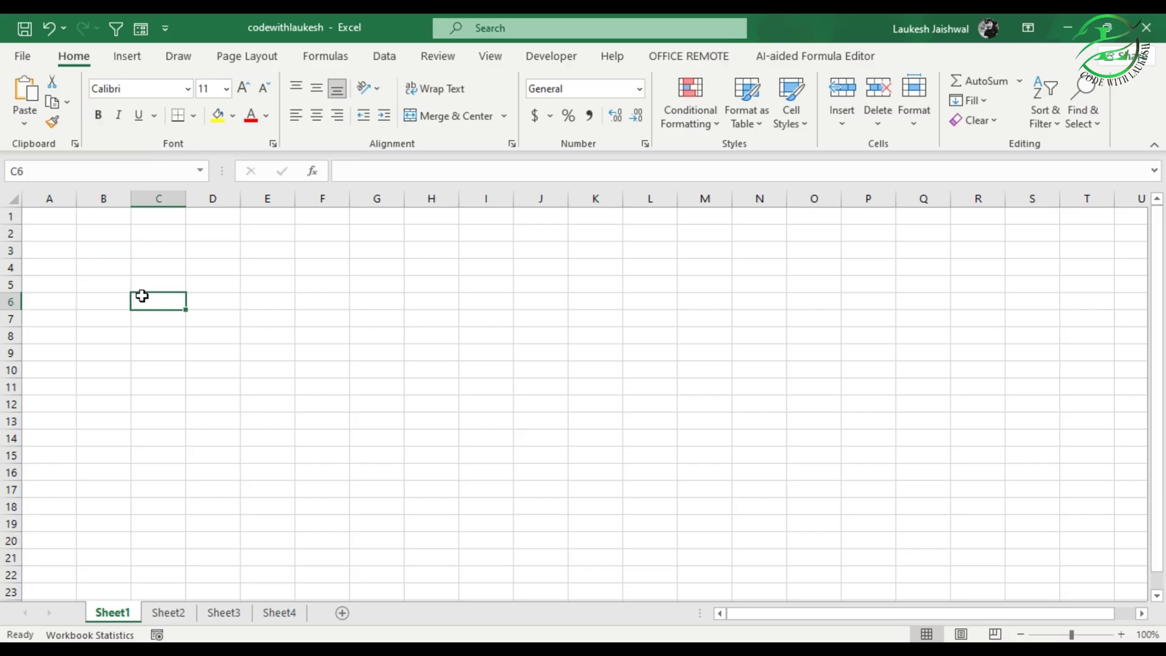
pyautogui.click(107, 254)
pyautogui.click(260, 284)
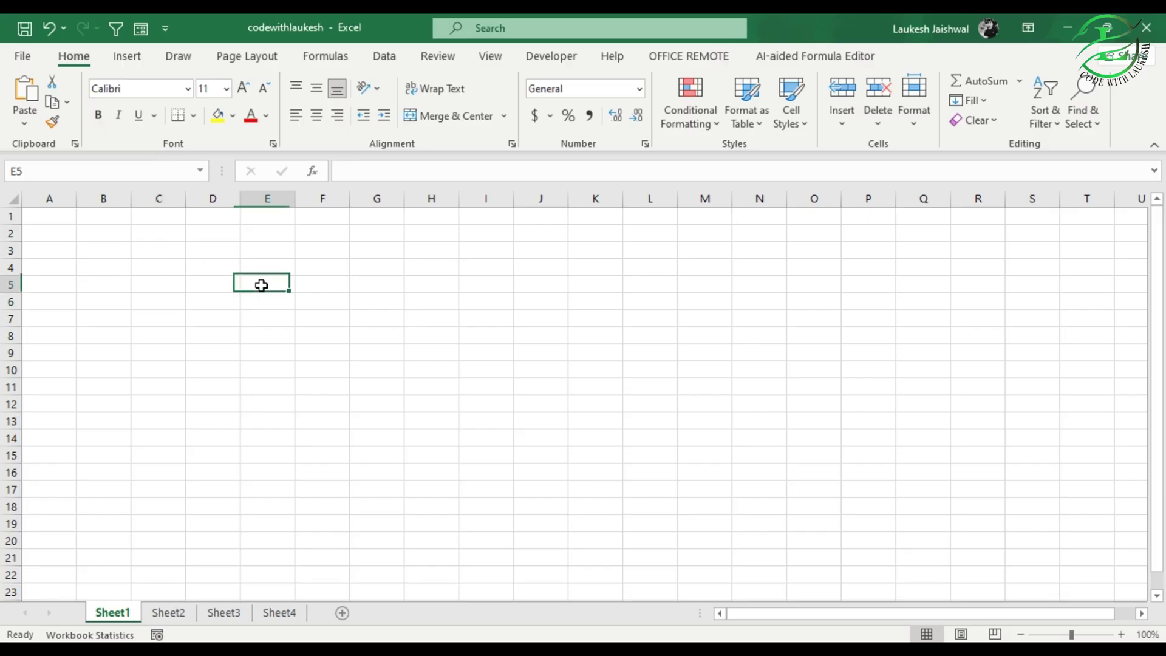
# Enter the headers S.N, Name of Item, Qty, Rate and Amt across cells B5 to F5.
pyautogui.click(111, 286)
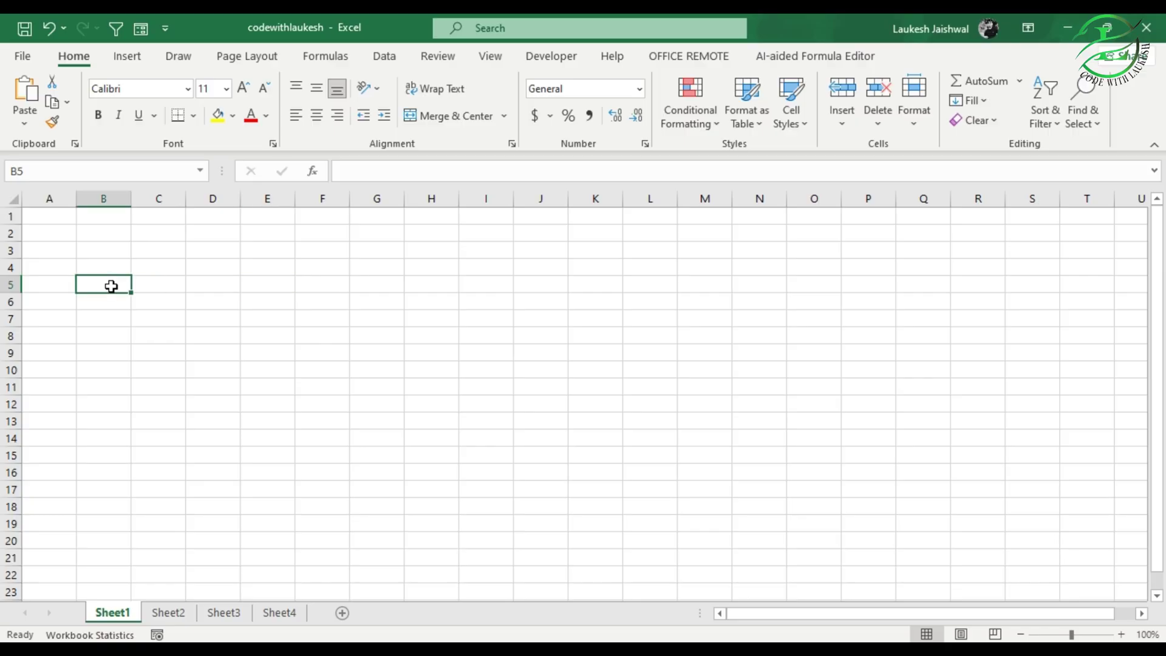
pyautogui.write('S.N')
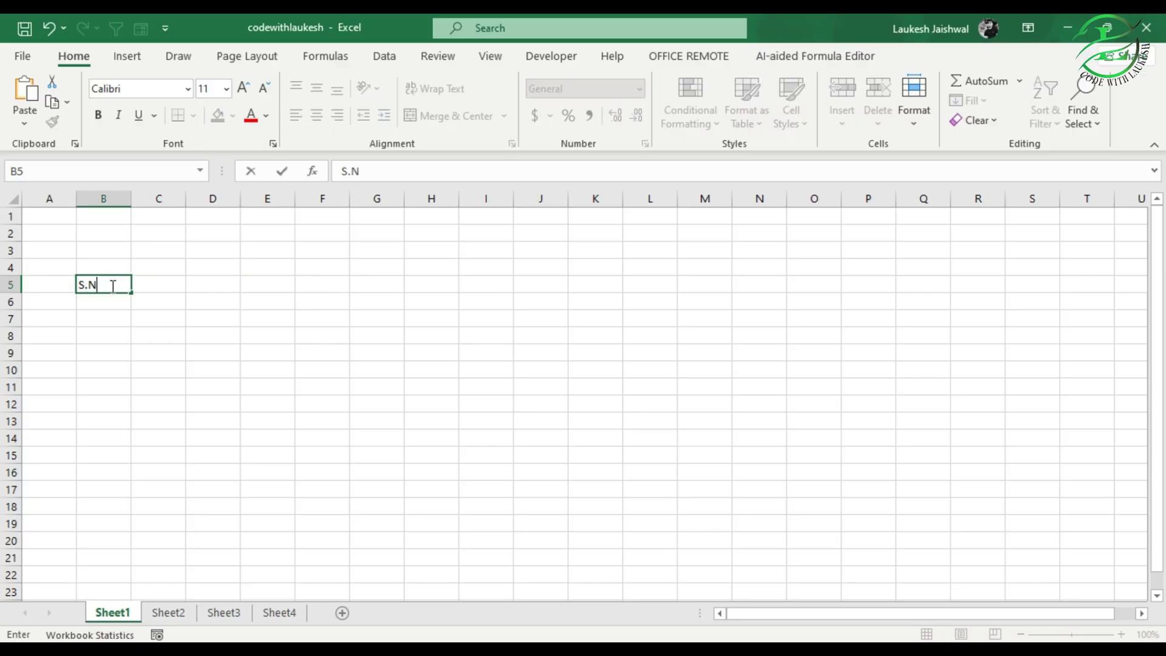
pyautogui.press('Tab')
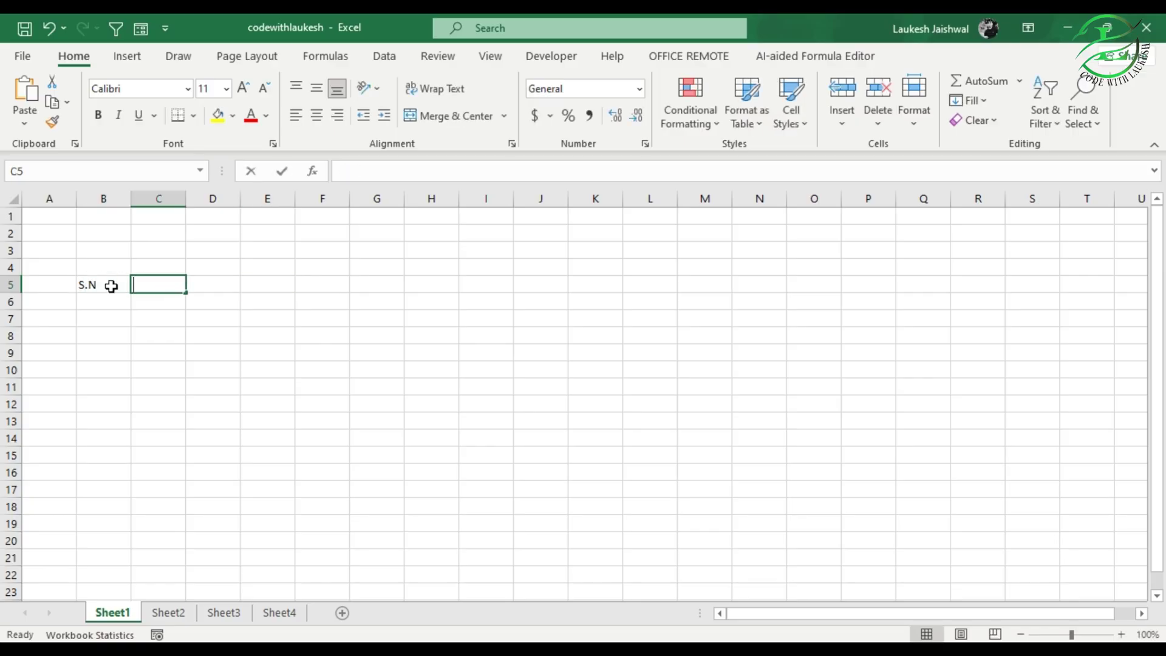
pyautogui.write('Name of Item')
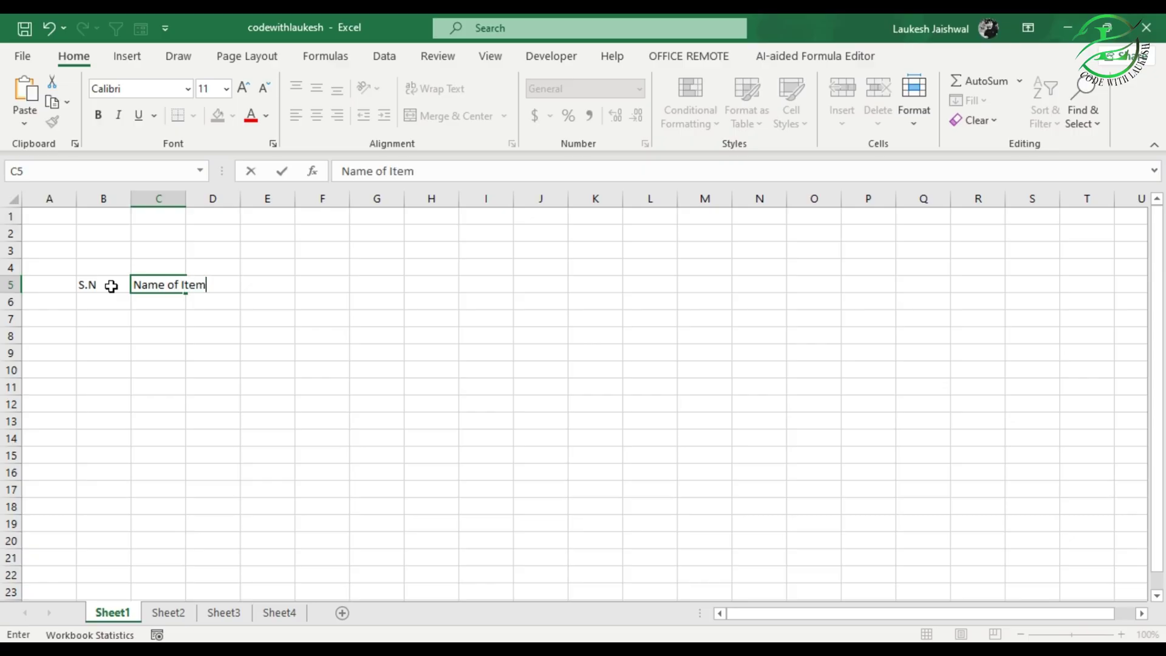
pyautogui.press('Tab')
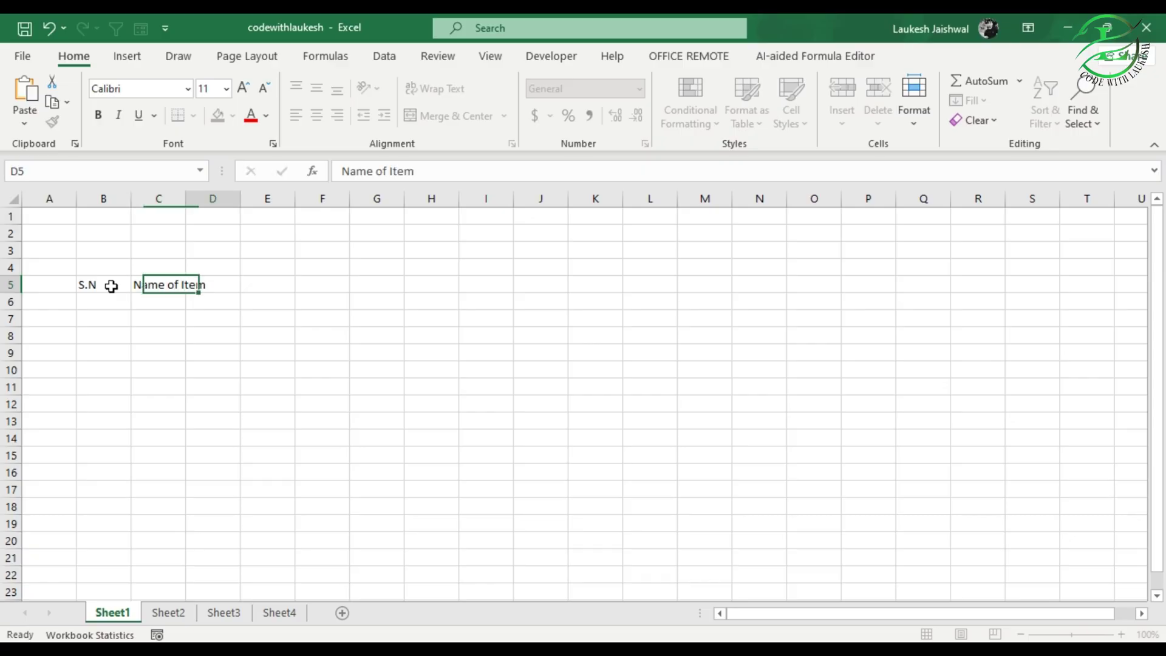
pyautogui.write('Qty')
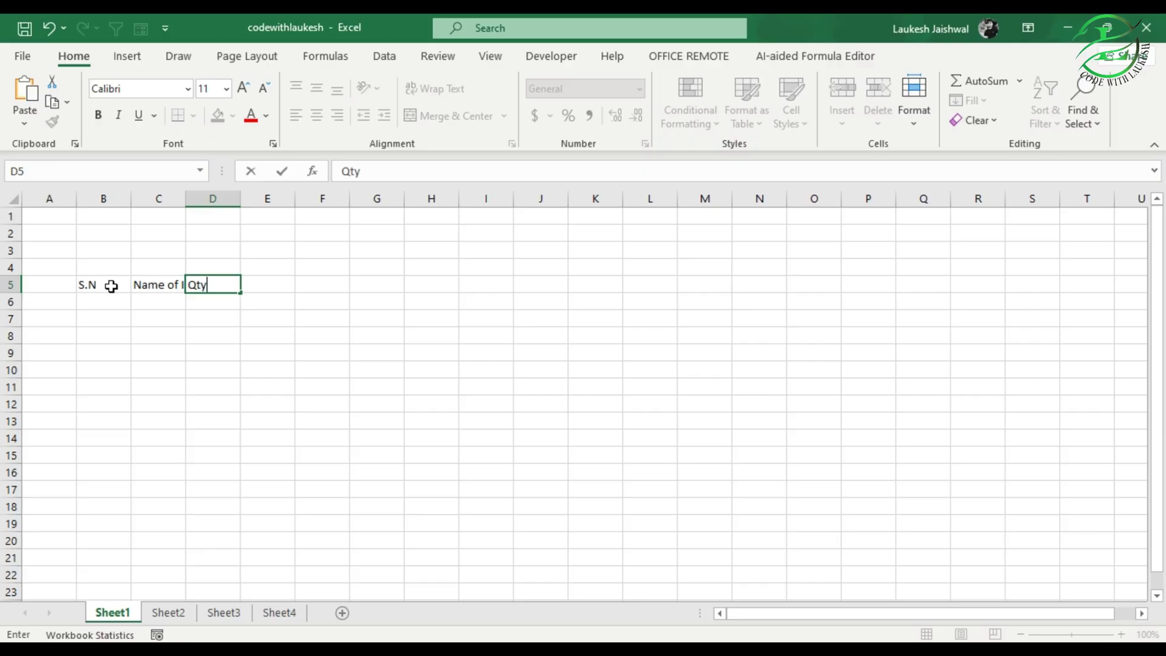
pyautogui.press('Tab')
pyautogui.write('R')
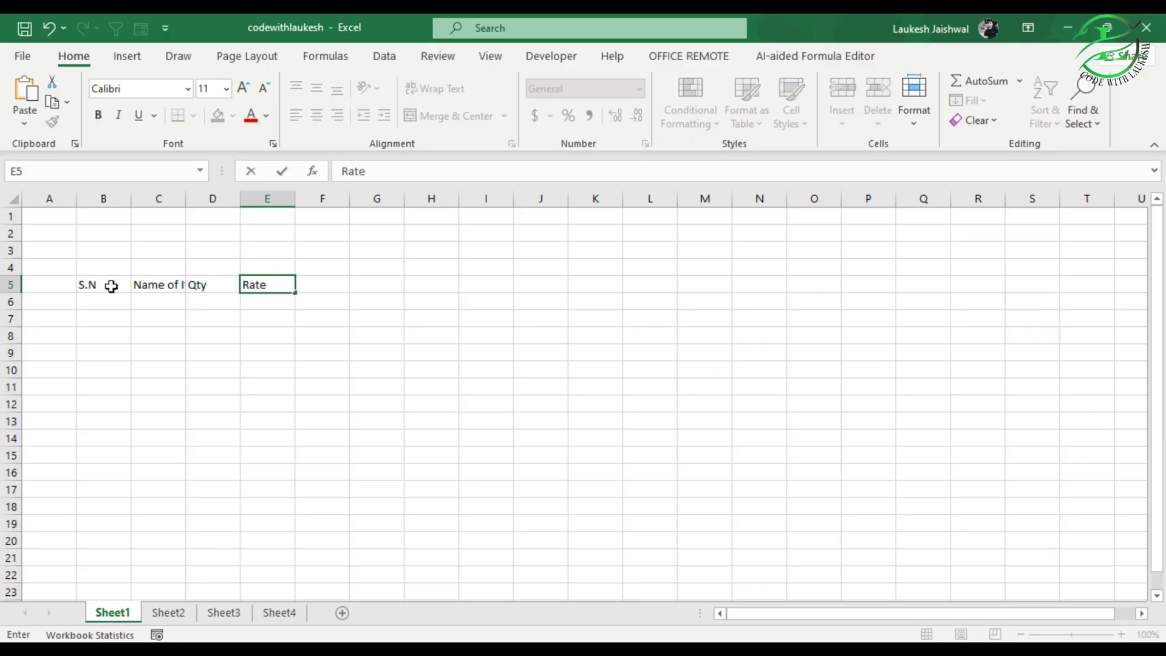
pyautogui.press('Tab')
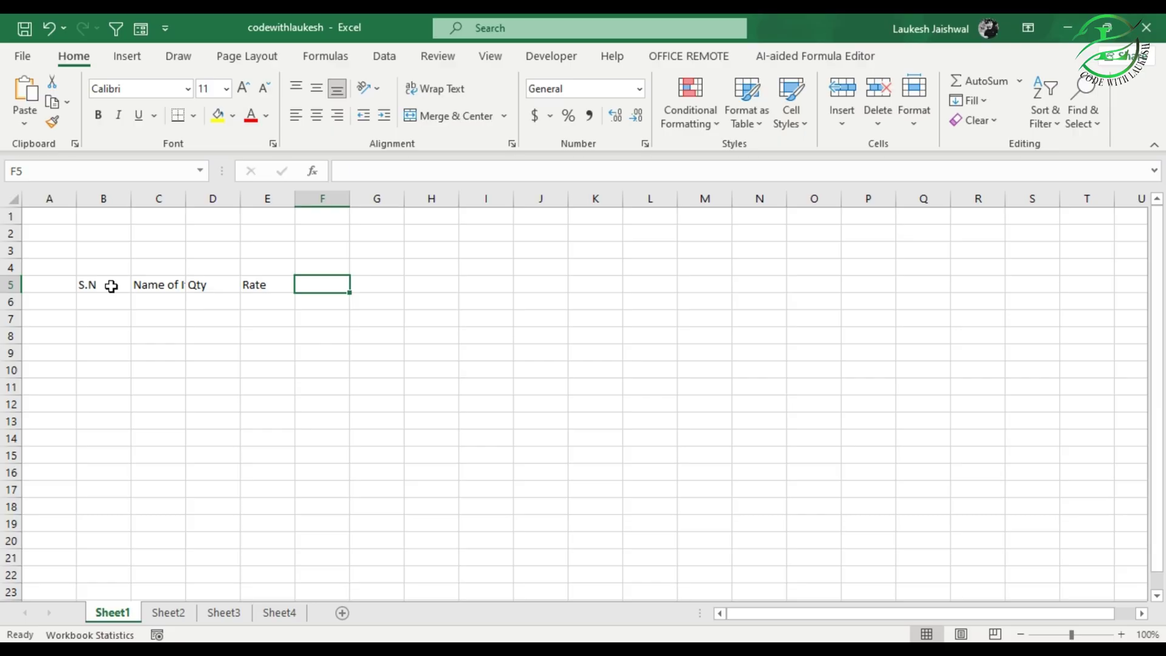
pyautogui.write('Amt')
pyautogui.click(172, 336)
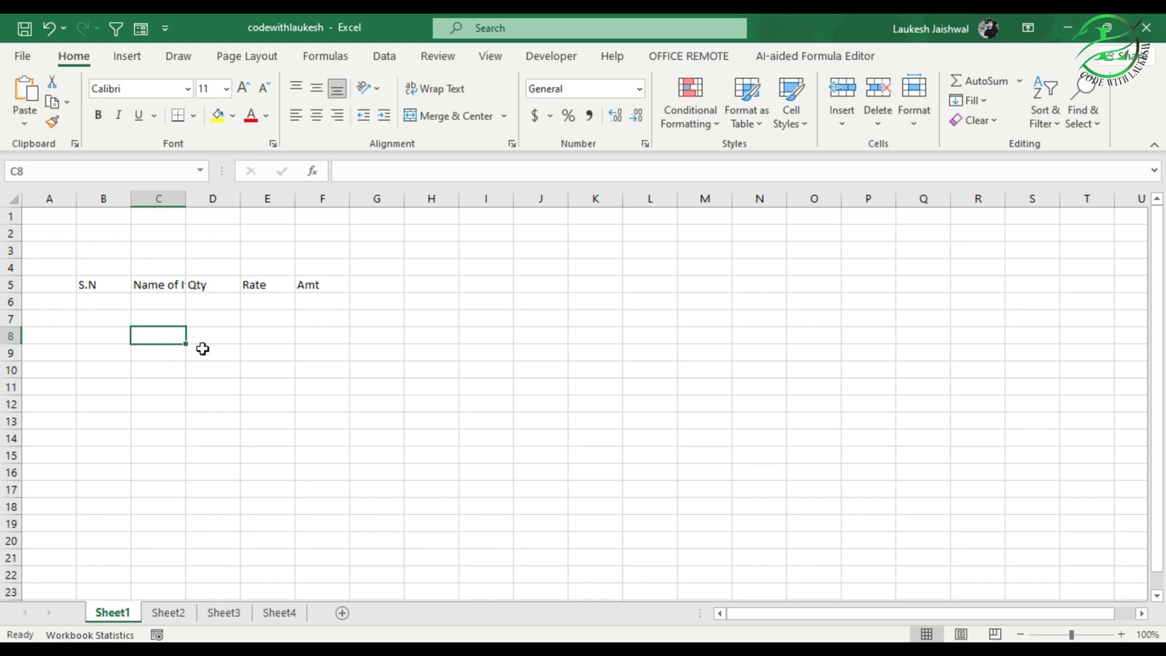
# Edit the header in cell C5 so it reads Name of Iteme.
pyautogui.click(105, 285)
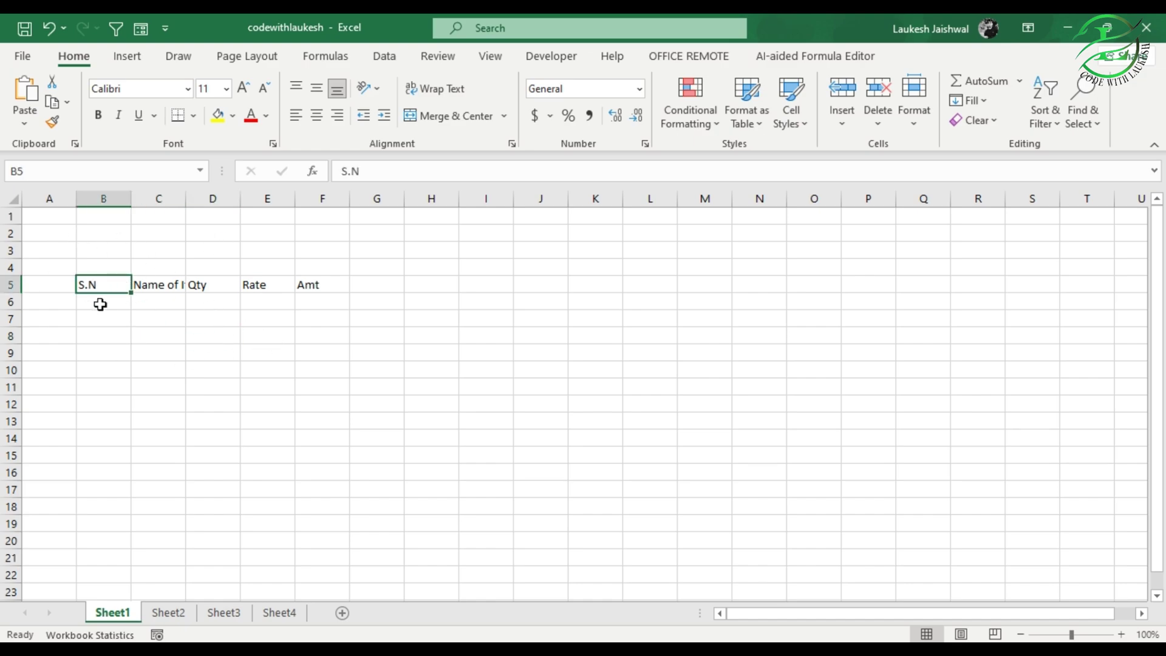
pyautogui.click(157, 283)
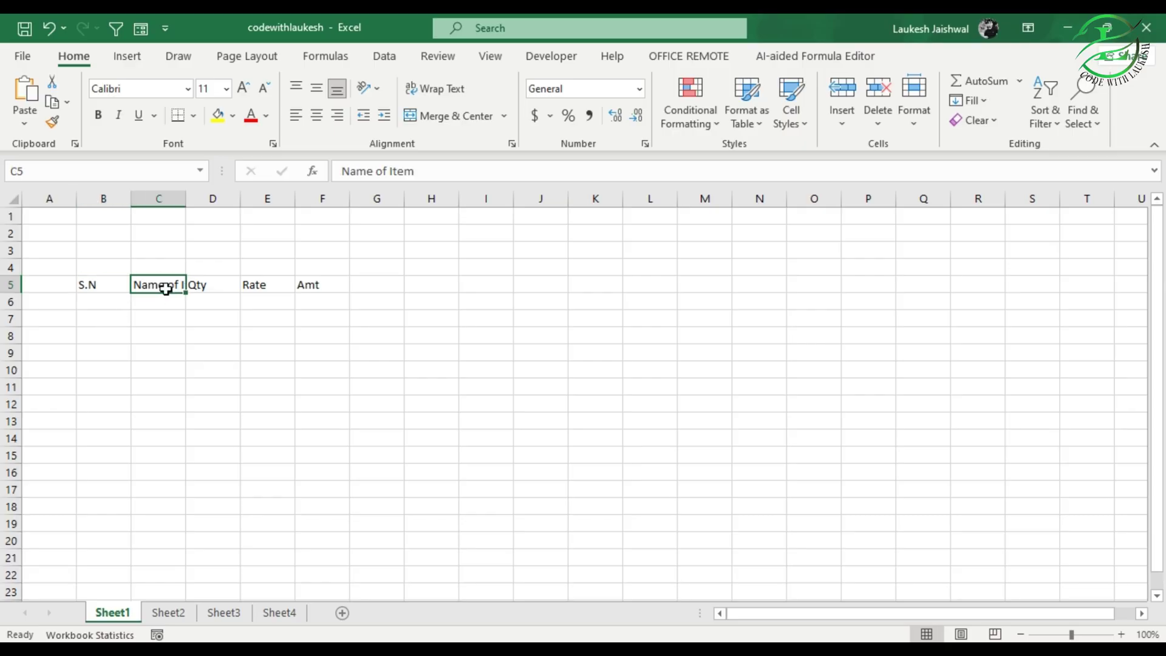
pyautogui.click(432, 170)
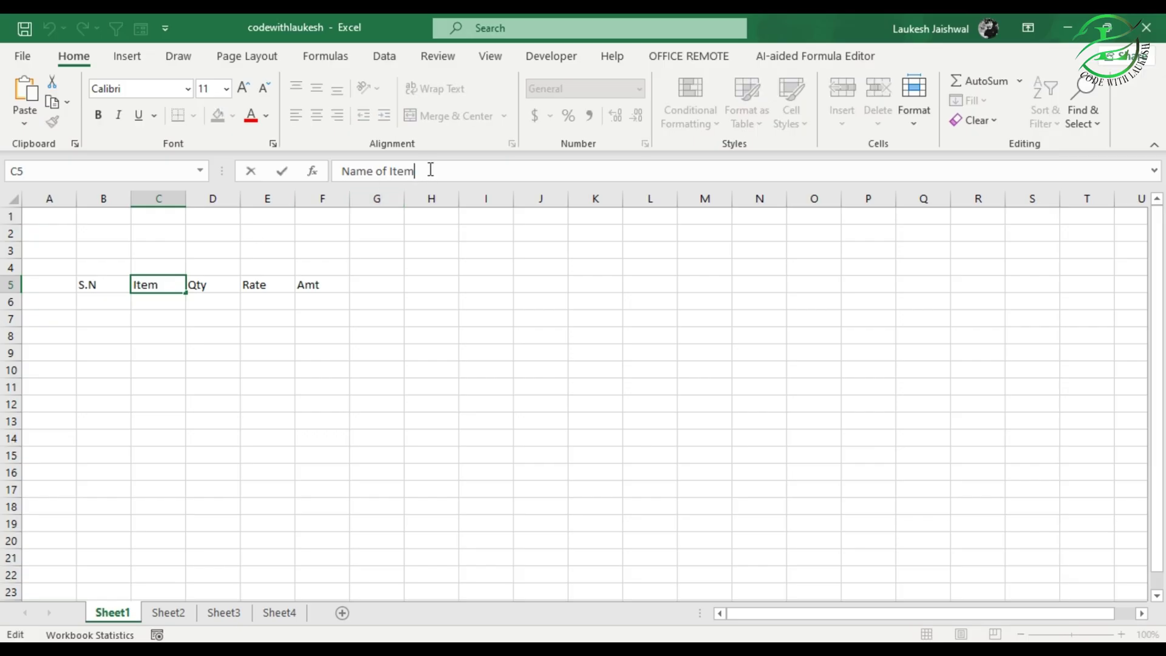
pyautogui.click(226, 403)
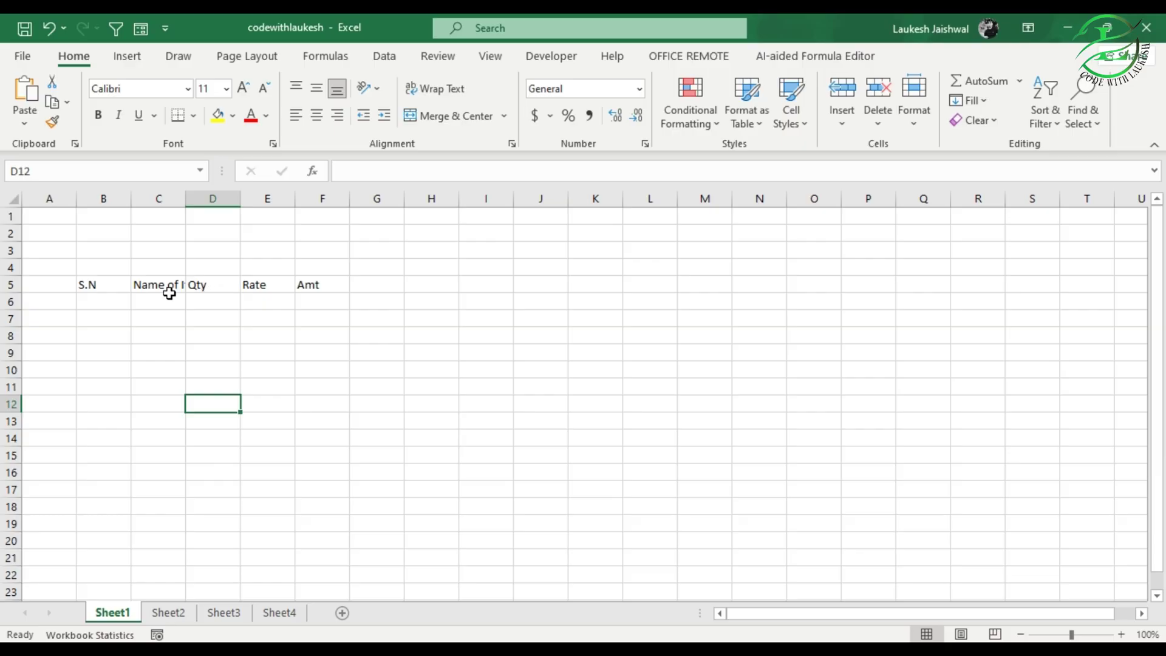
# AutoFit column C to its header text and widen columns C, D and E freehand.
pyautogui.click(155, 196)
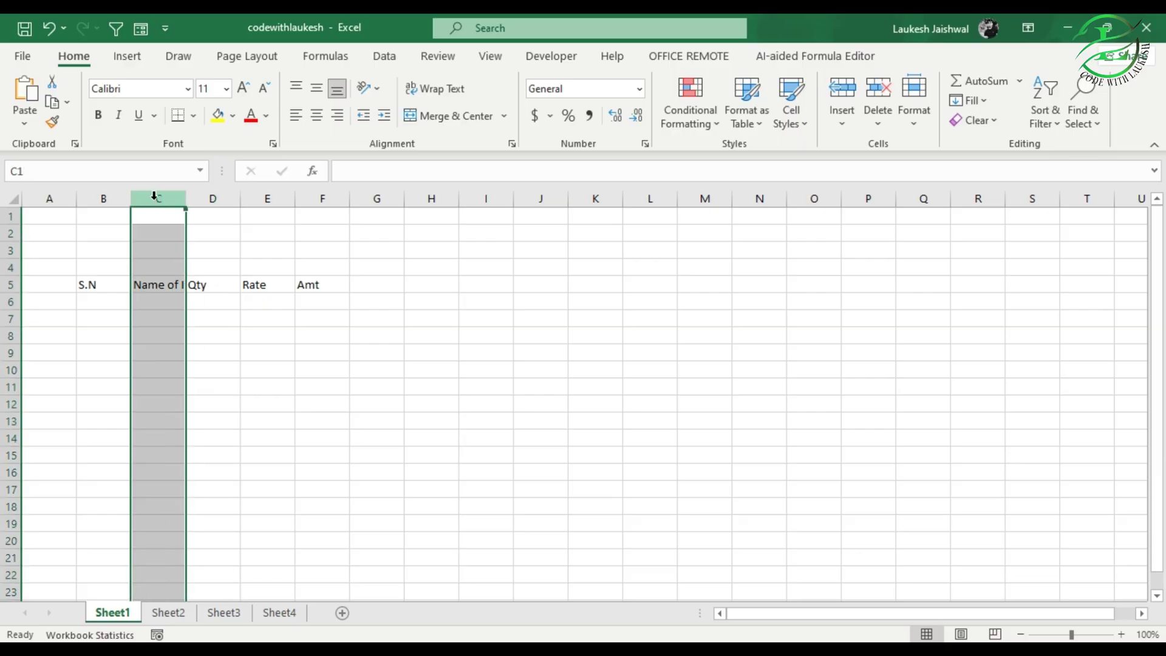
pyautogui.doubleClick(185, 198)
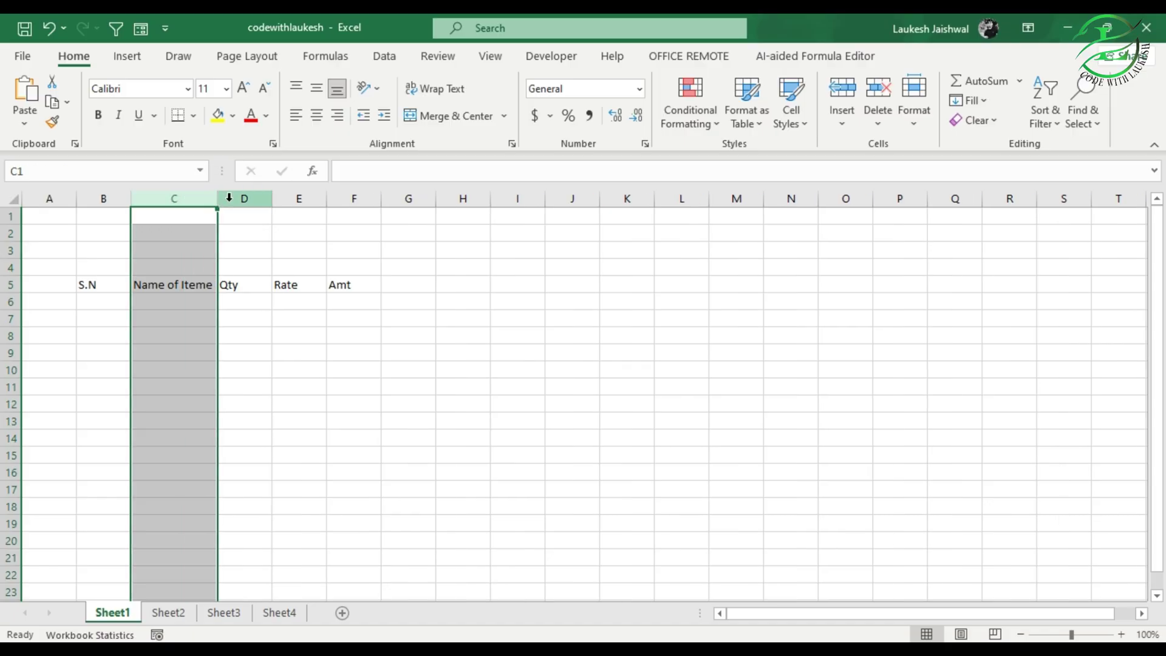
pyautogui.click(147, 286)
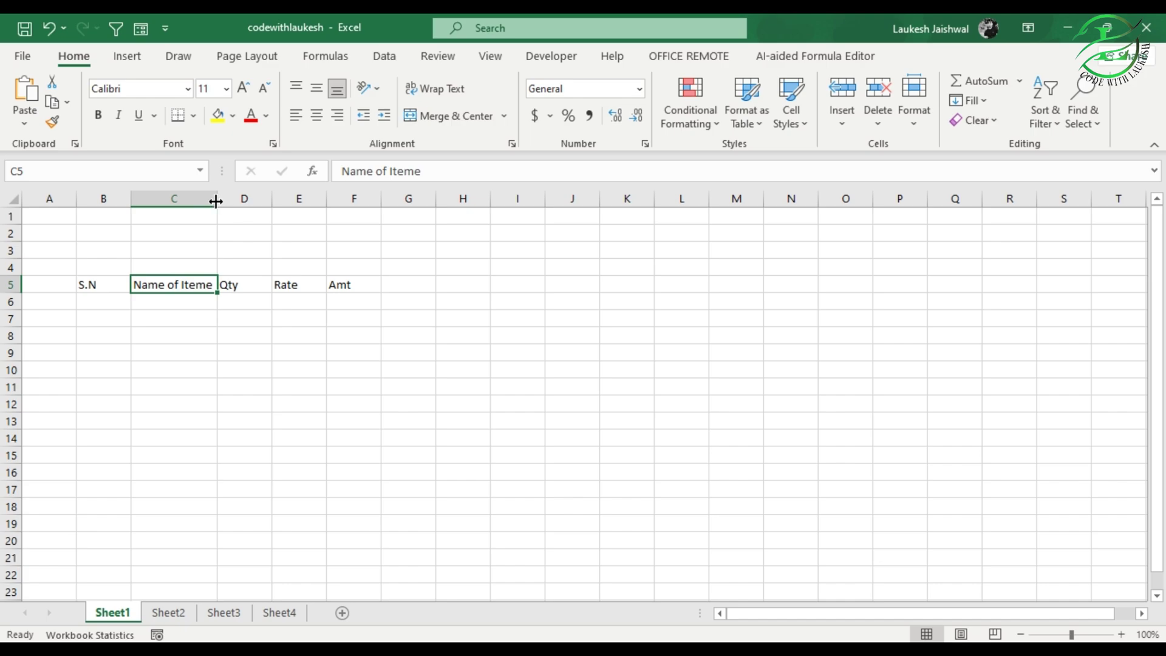
pyautogui.moveTo(215, 201); pyautogui.dragTo(378, 203)
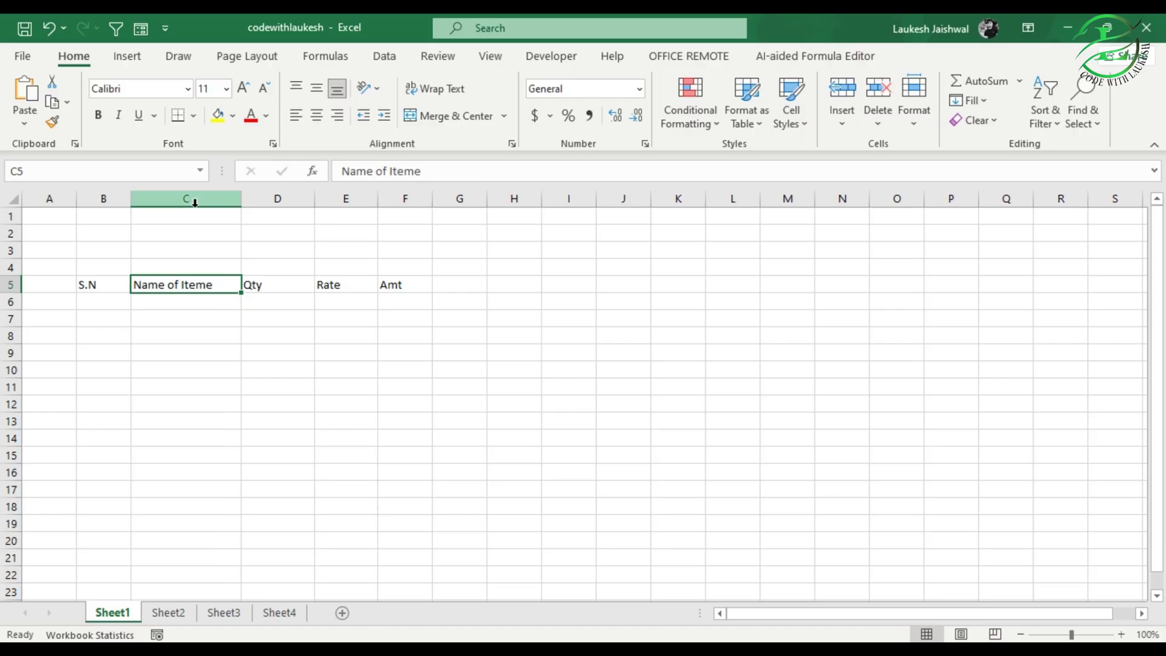
pyautogui.moveTo(177, 203); pyautogui.dragTo(371, 213)
pyautogui.click(137, 281)
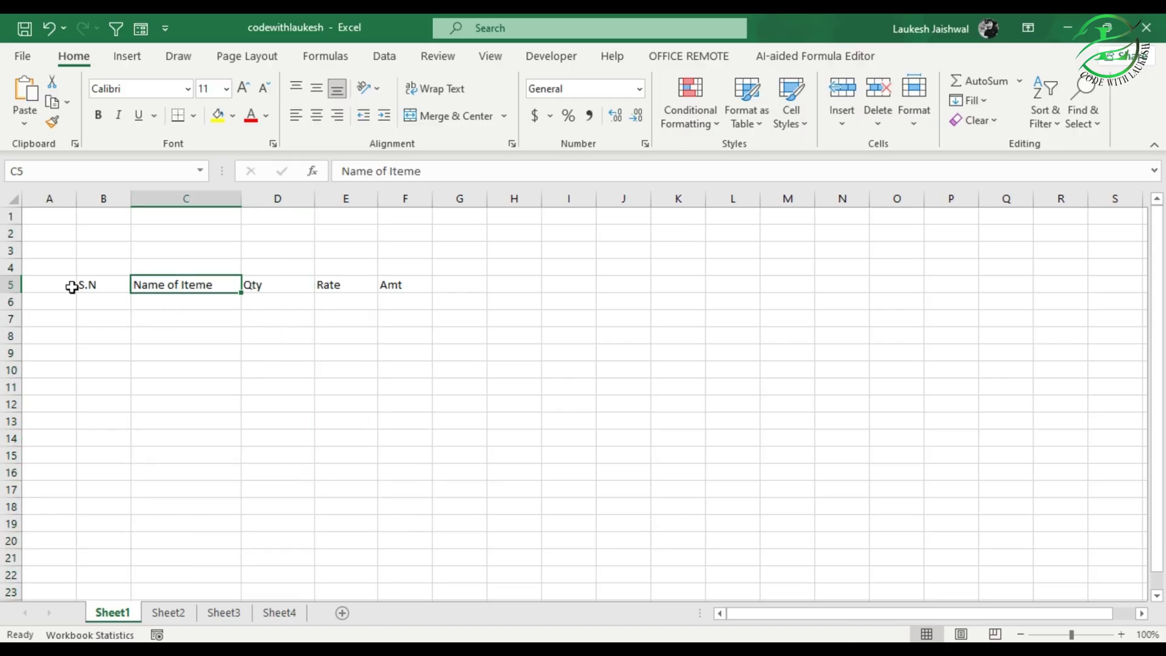
# Try making header row 5 slightly taller and undo the height change.
pyautogui.moveTo(85, 284); pyautogui.dragTo(404, 285)
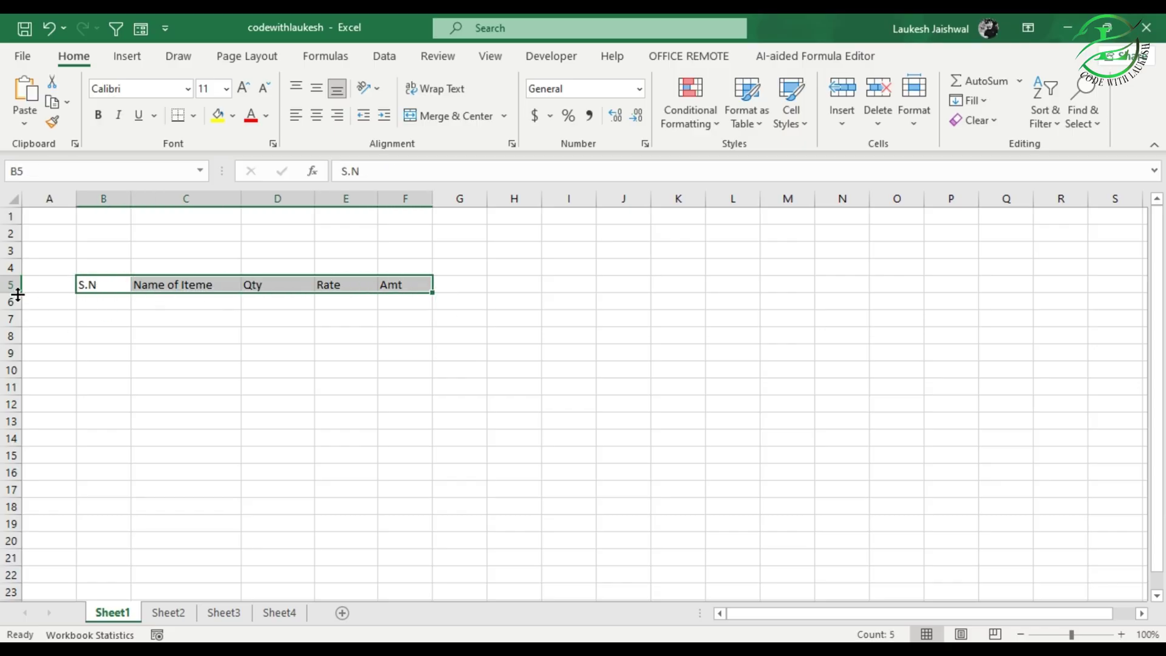
pyautogui.moveTo(17, 292); pyautogui.dragTo(15, 299)
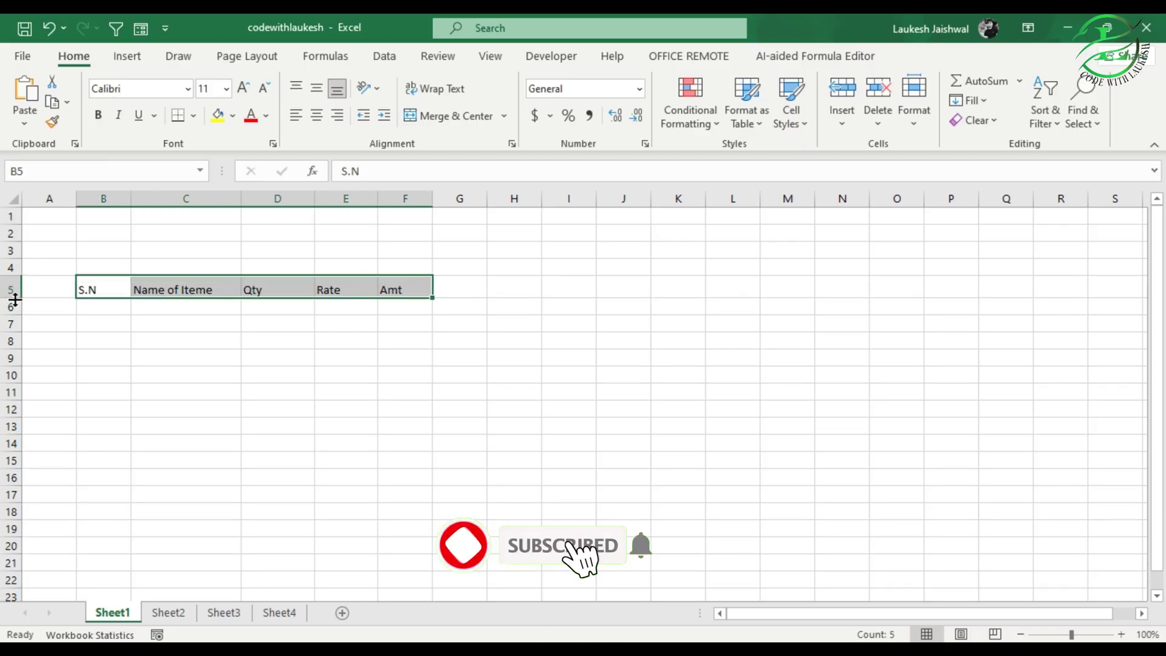
pyautogui.hotkey('ctrl', 'z')
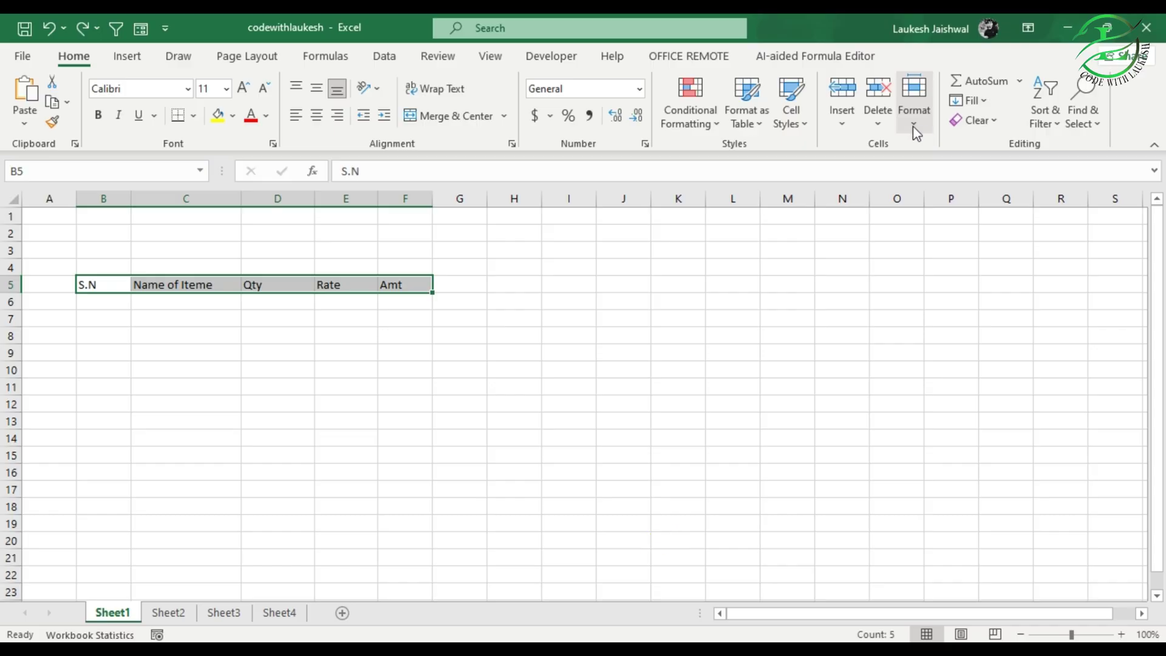
pyautogui.click(200, 369)
pyautogui.moveTo(106, 199); pyautogui.dragTo(395, 206)
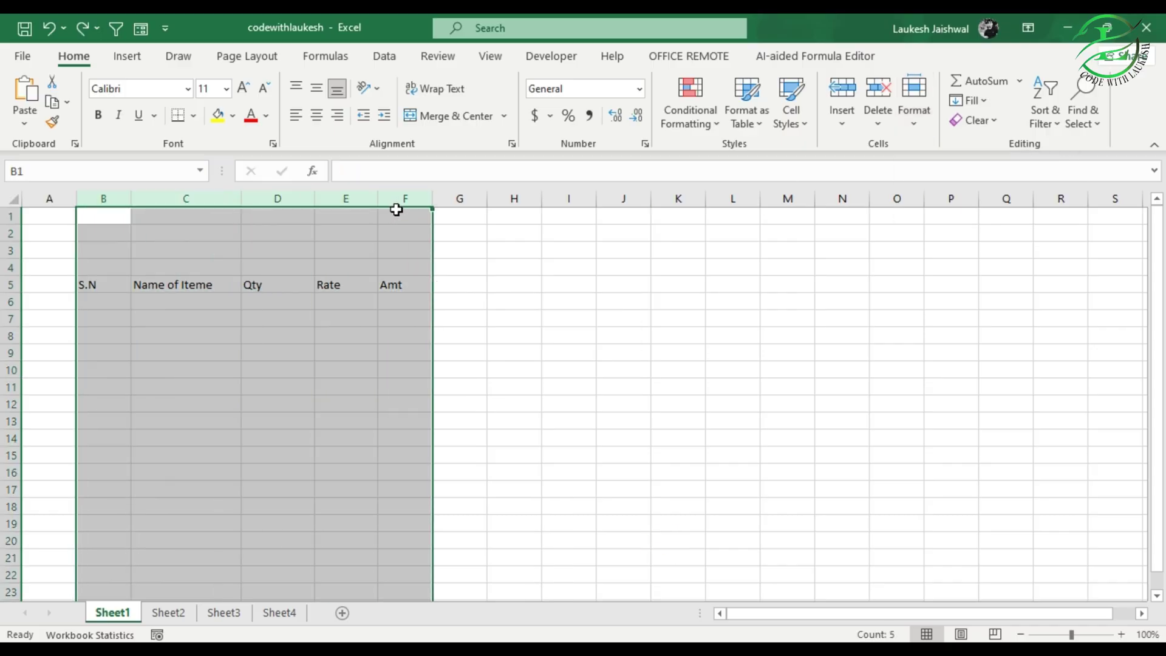
pyautogui.click(916, 118)
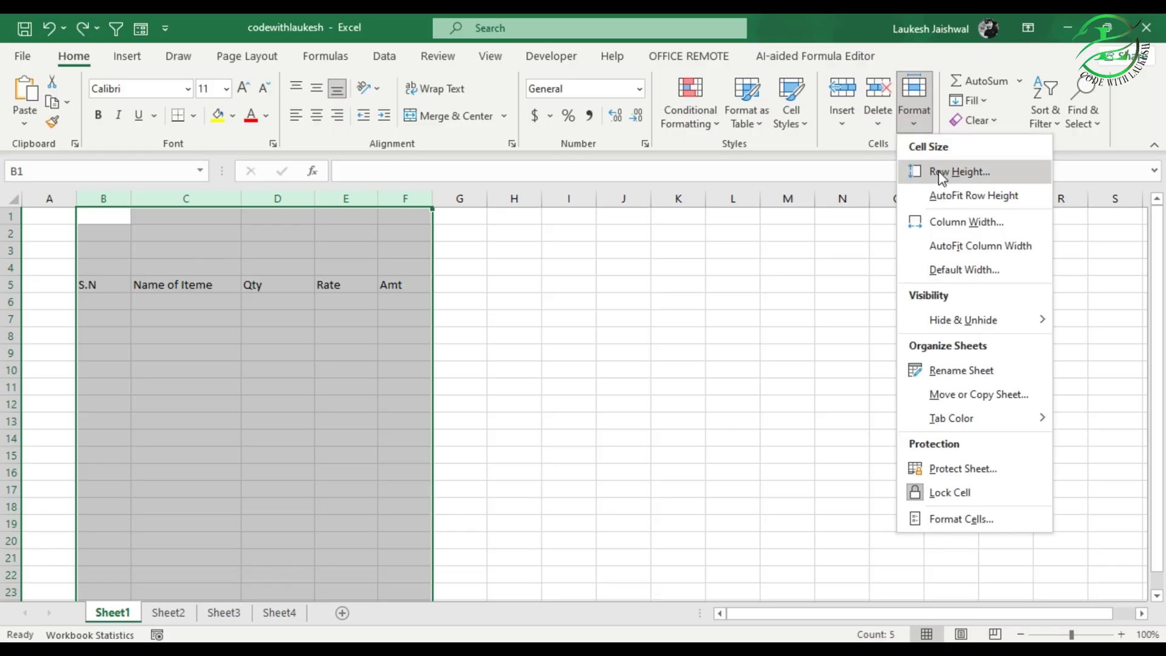
pyautogui.click(958, 228)
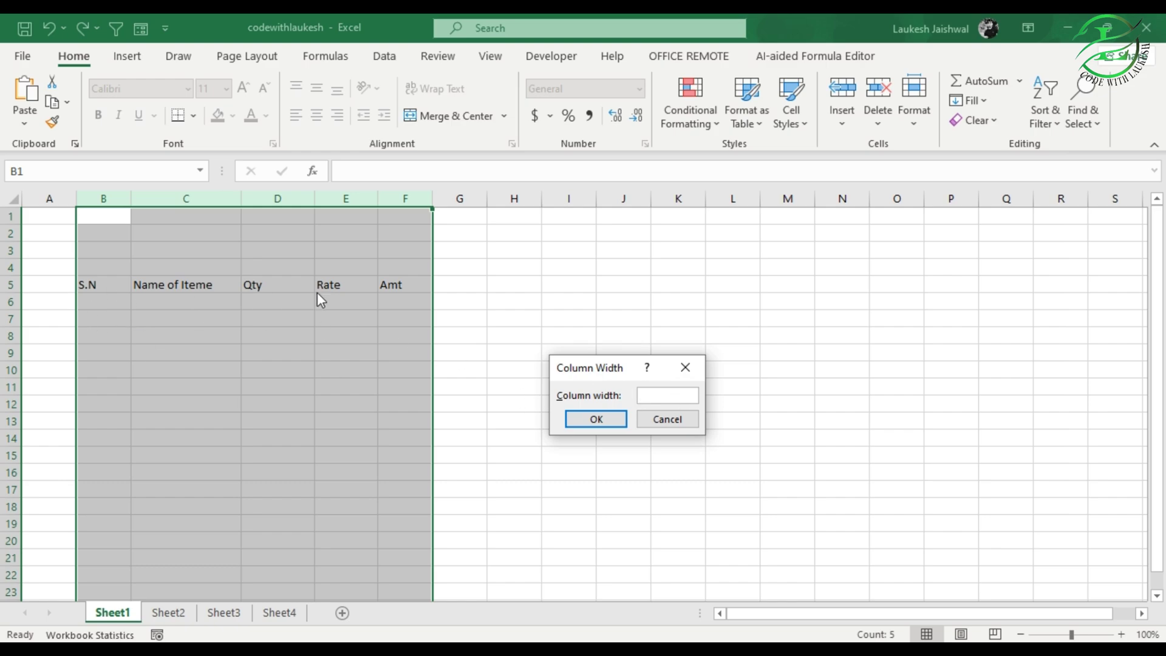
pyautogui.click(690, 375)
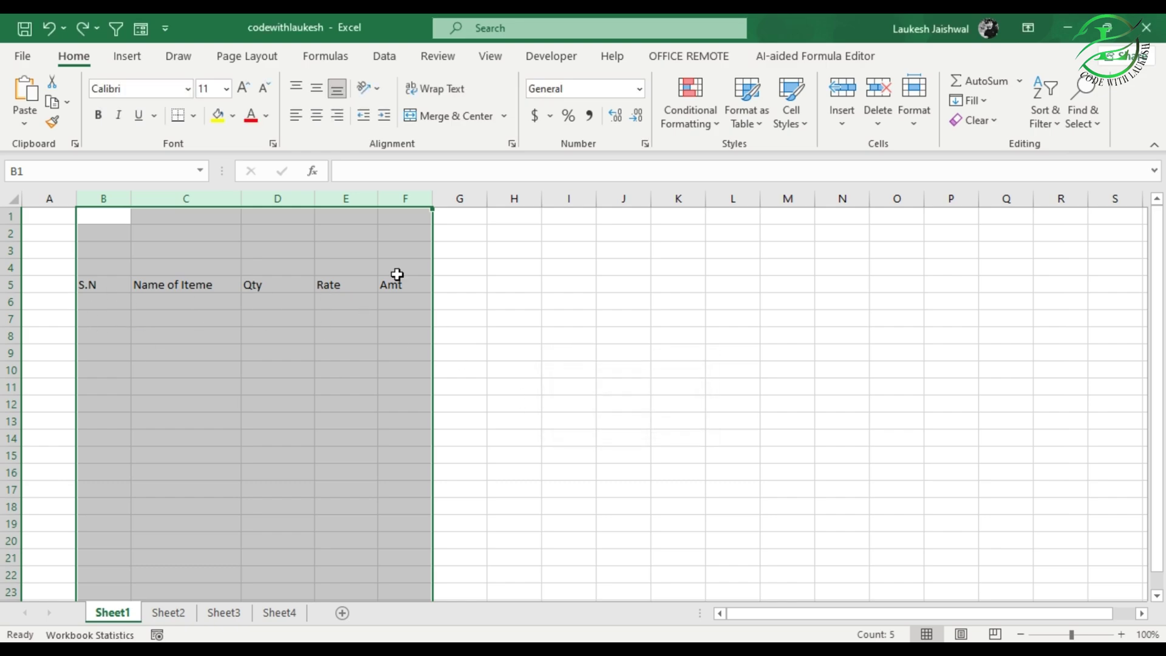
# Set the width of column C to 20.
pyautogui.click(157, 217)
pyautogui.click(190, 193)
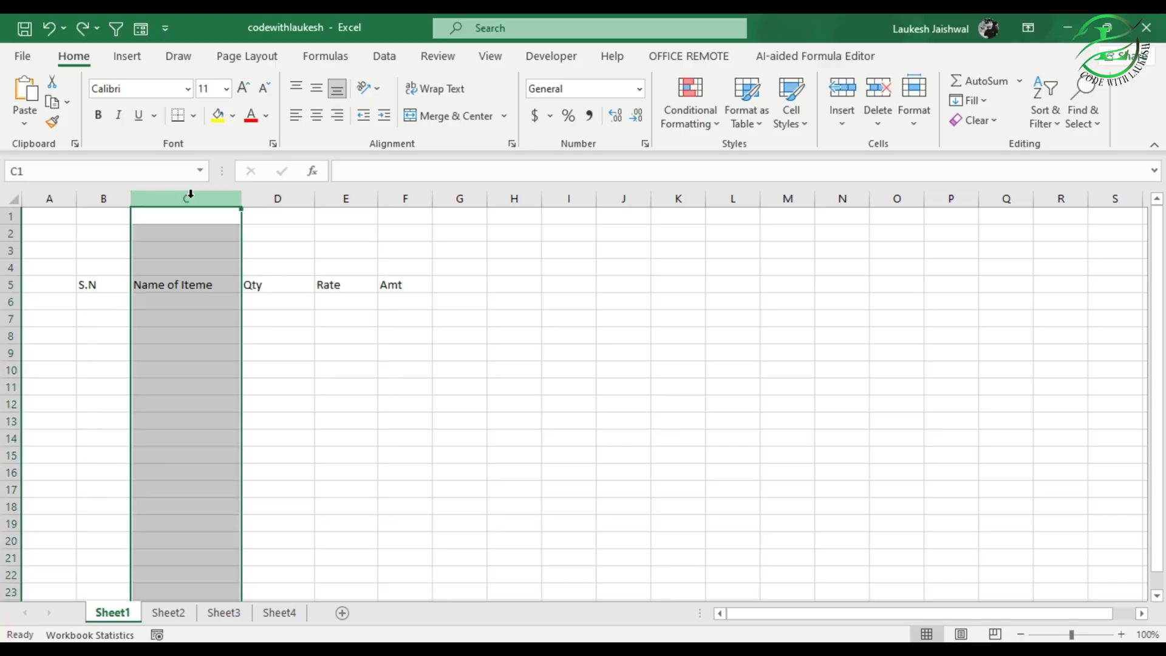
pyautogui.click(926, 120)
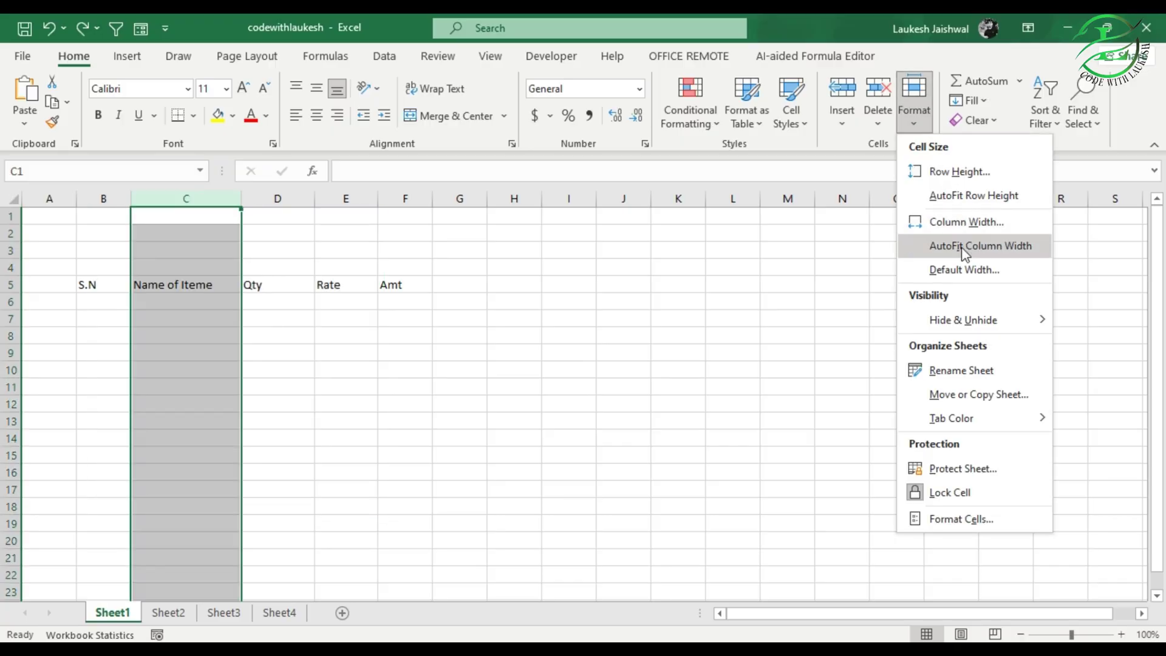
pyautogui.click(965, 223)
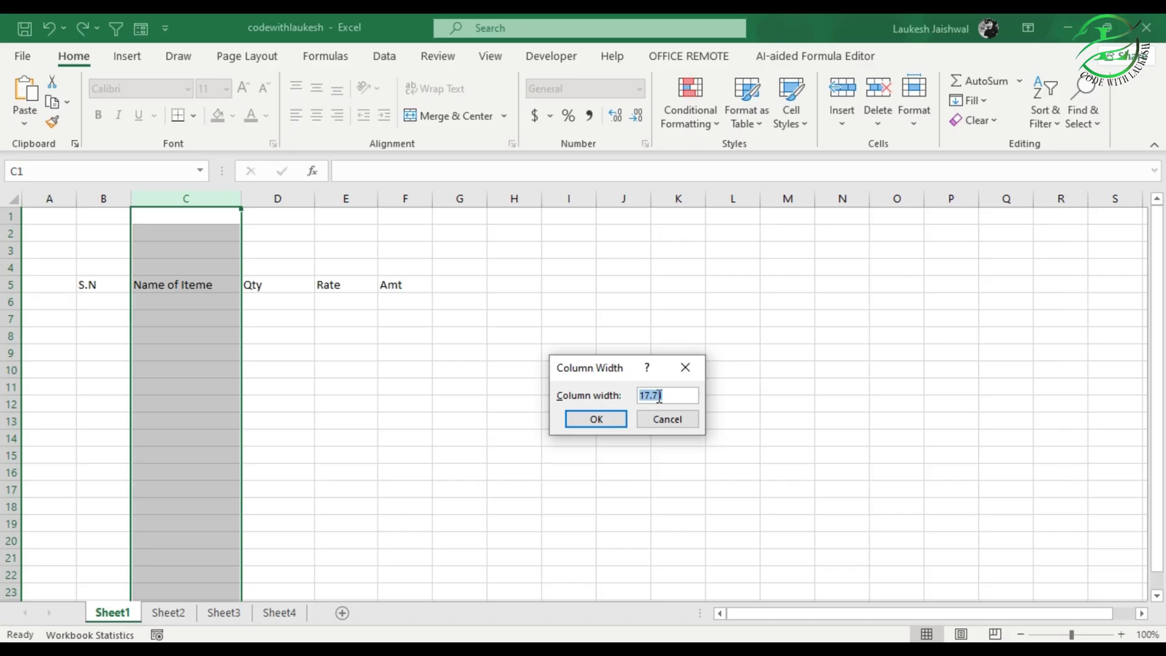
pyautogui.write('20')
pyautogui.click(588, 421)
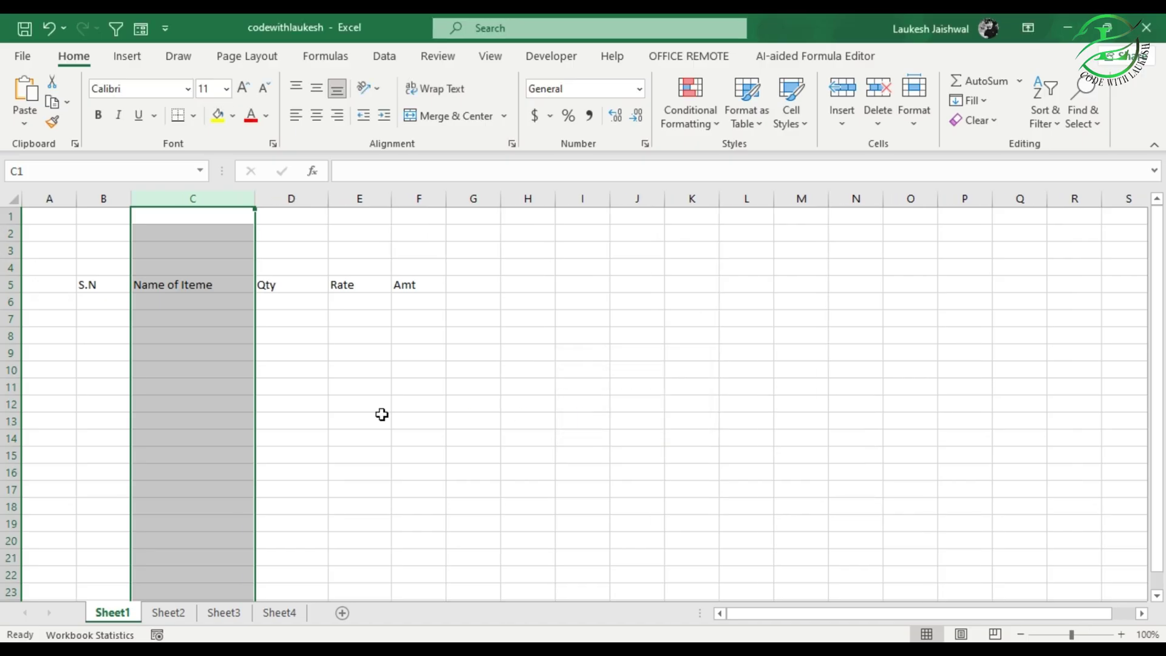
pyautogui.click(203, 321)
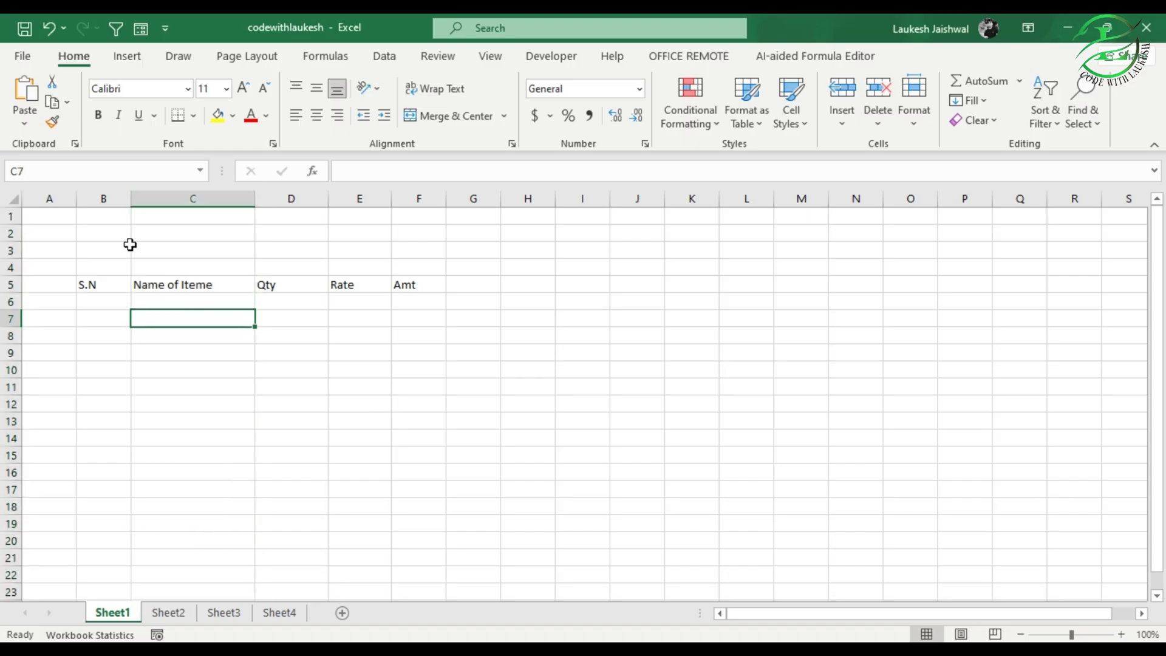
pyautogui.moveTo(105, 198); pyautogui.dragTo(405, 211)
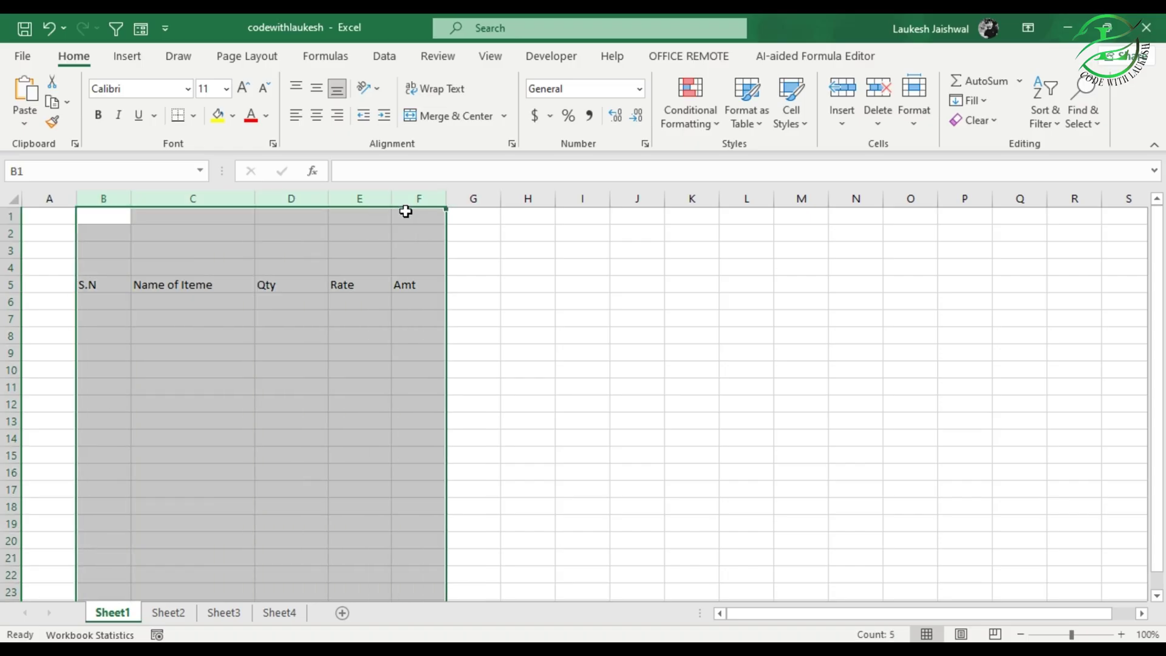
pyautogui.click(916, 118)
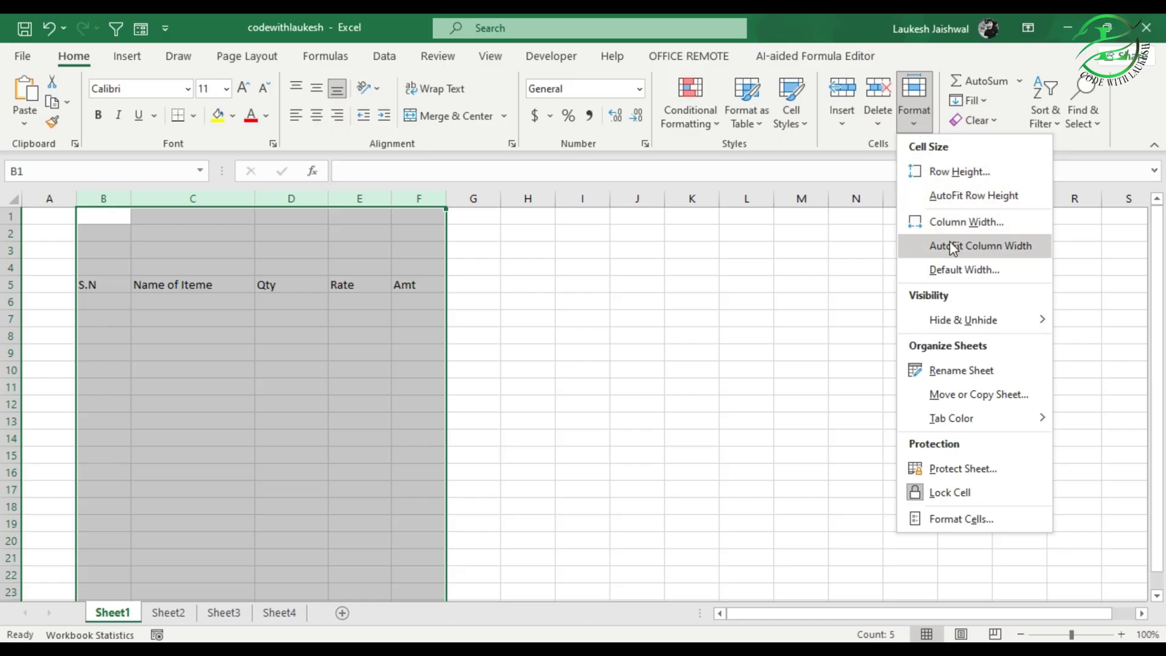
pyautogui.click(535, 346)
pyautogui.click(184, 323)
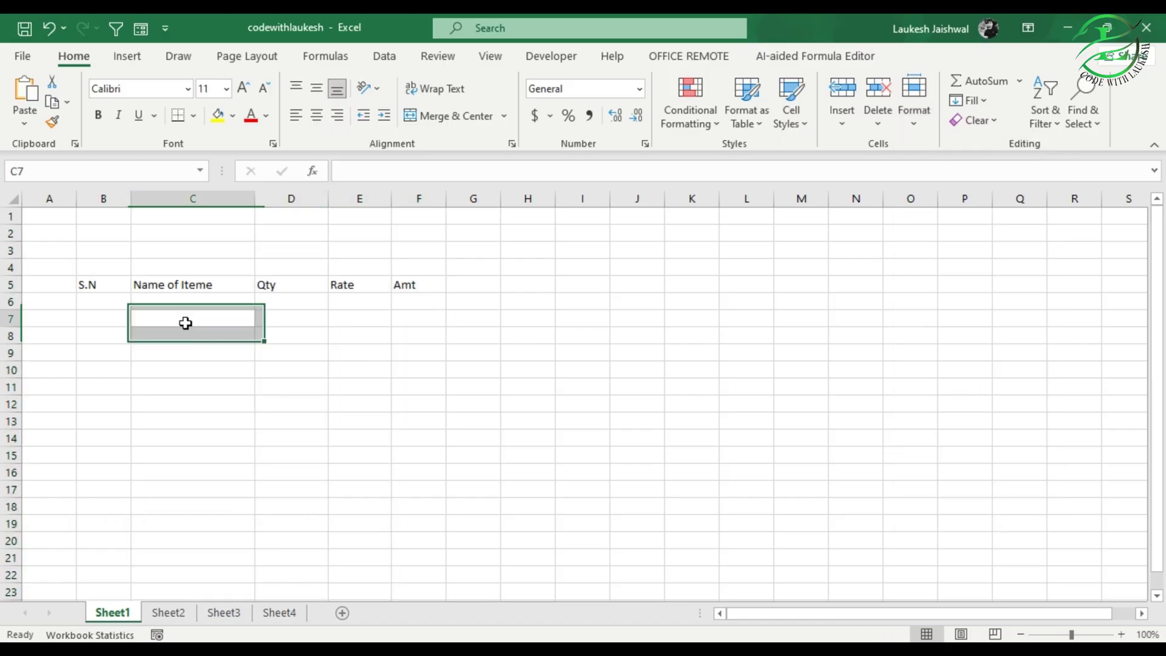
pyautogui.click(101, 284)
pyautogui.moveTo(101, 284); pyautogui.dragTo(99, 379)
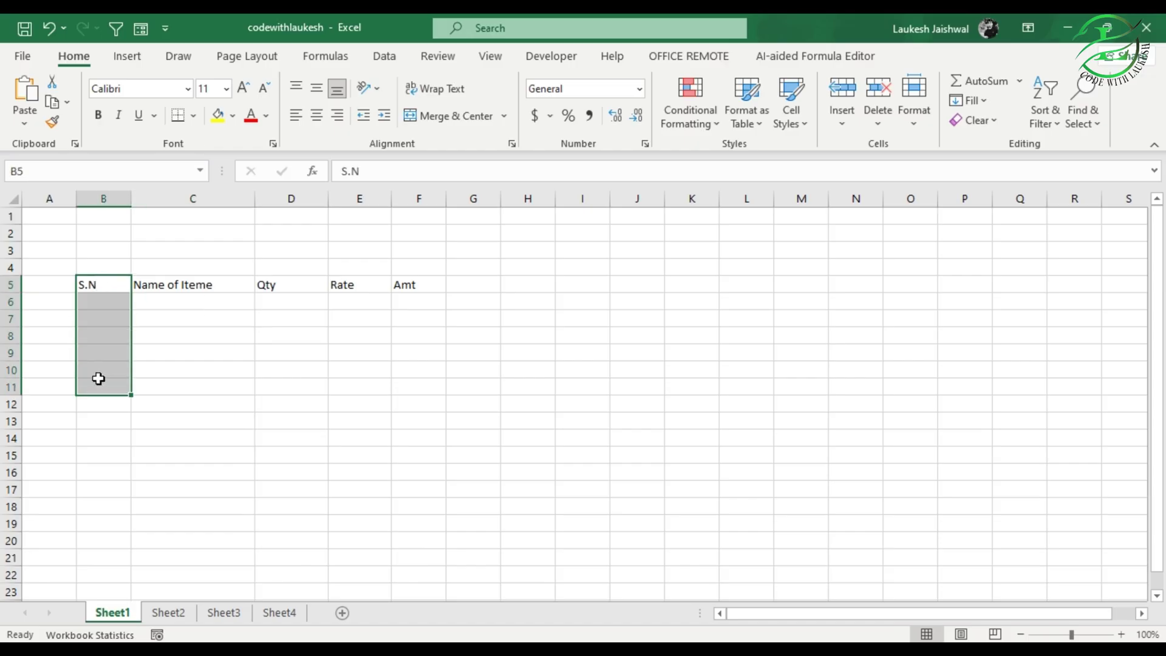
pyautogui.click(104, 286)
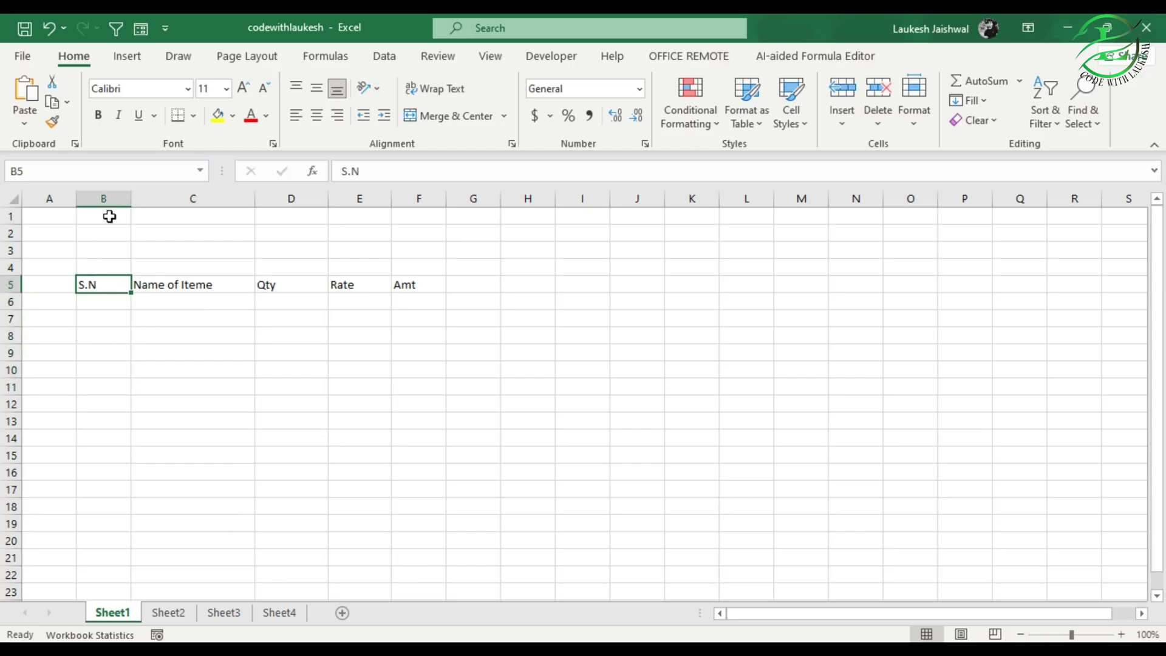
# Try AutoFit Column Width on columns B to F and undo the width change.
pyautogui.moveTo(107, 195); pyautogui.dragTo(444, 208)
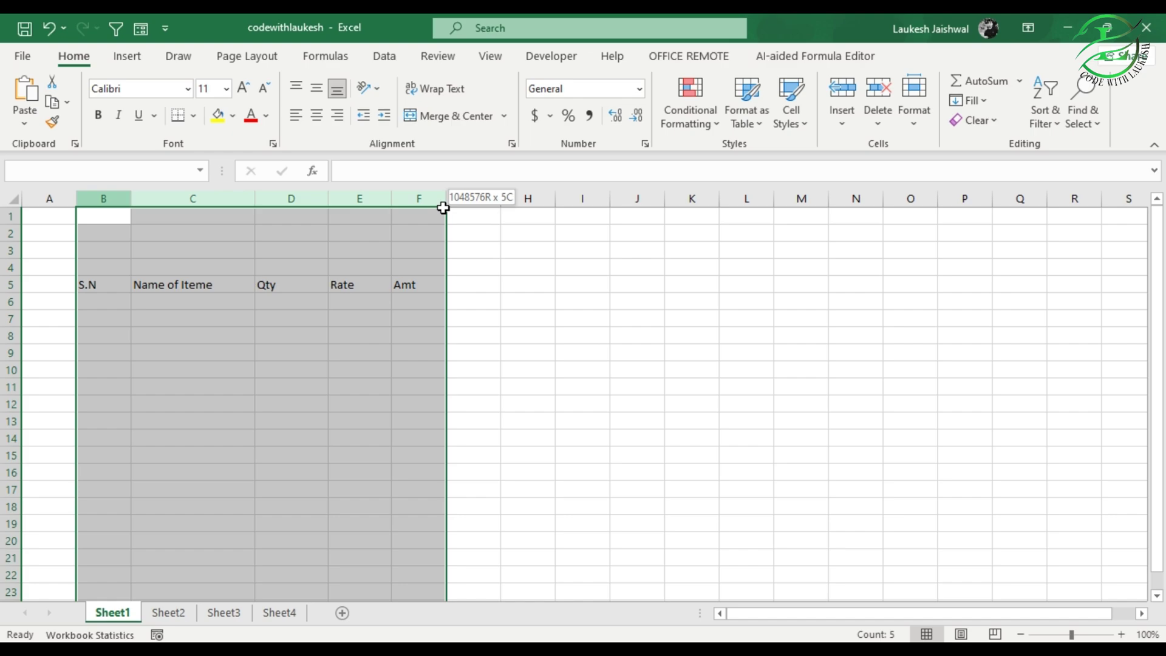
pyautogui.moveTo(103, 199); pyautogui.dragTo(429, 212)
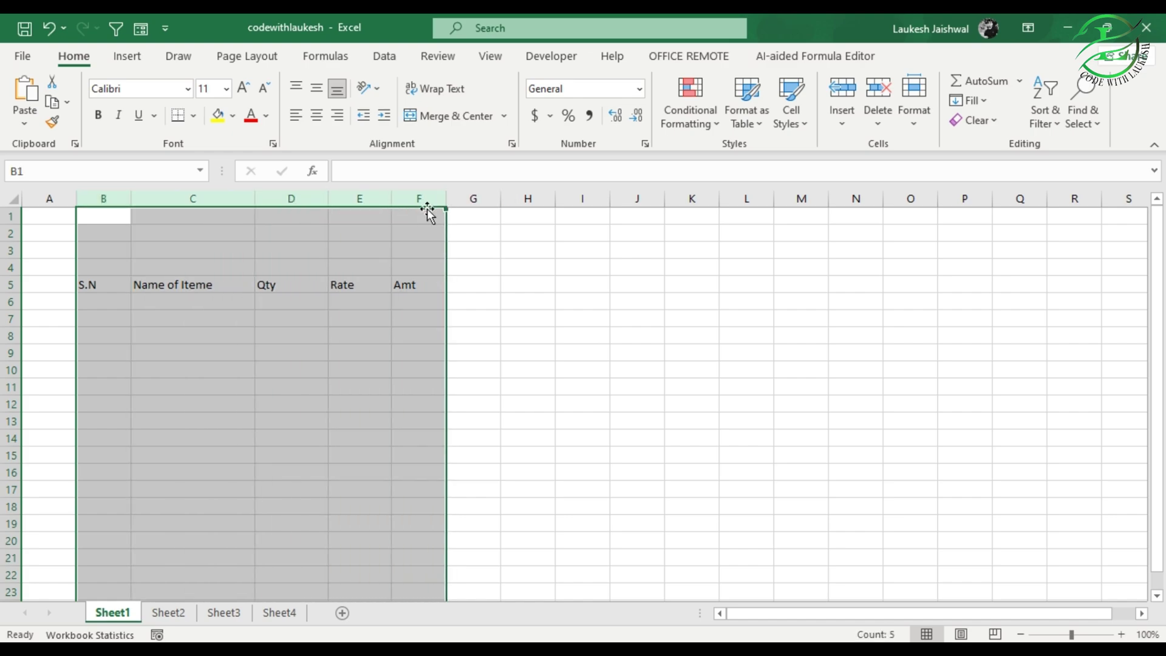
pyautogui.click(922, 131)
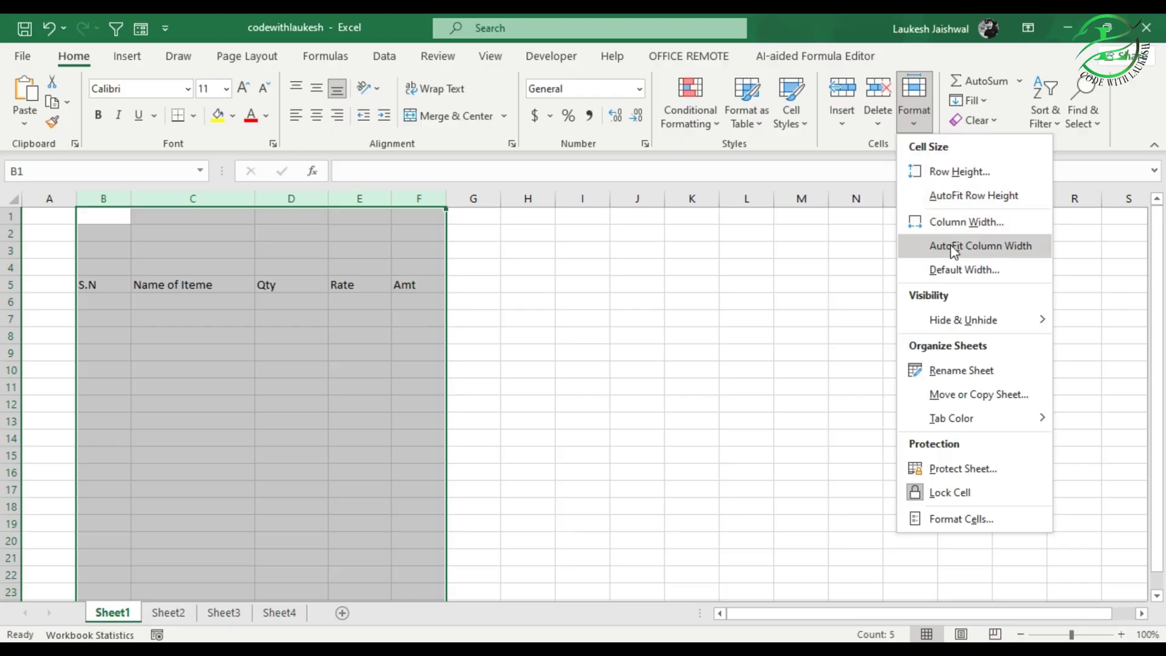
pyautogui.click(985, 249)
pyautogui.click(205, 299)
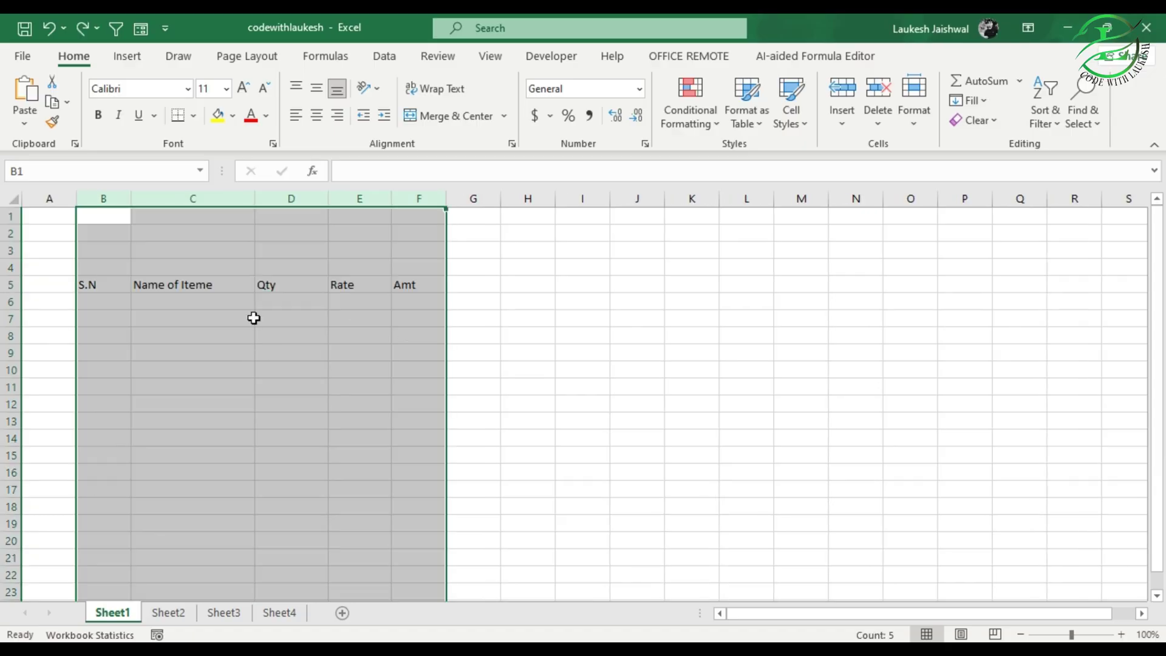
pyautogui.click(209, 349)
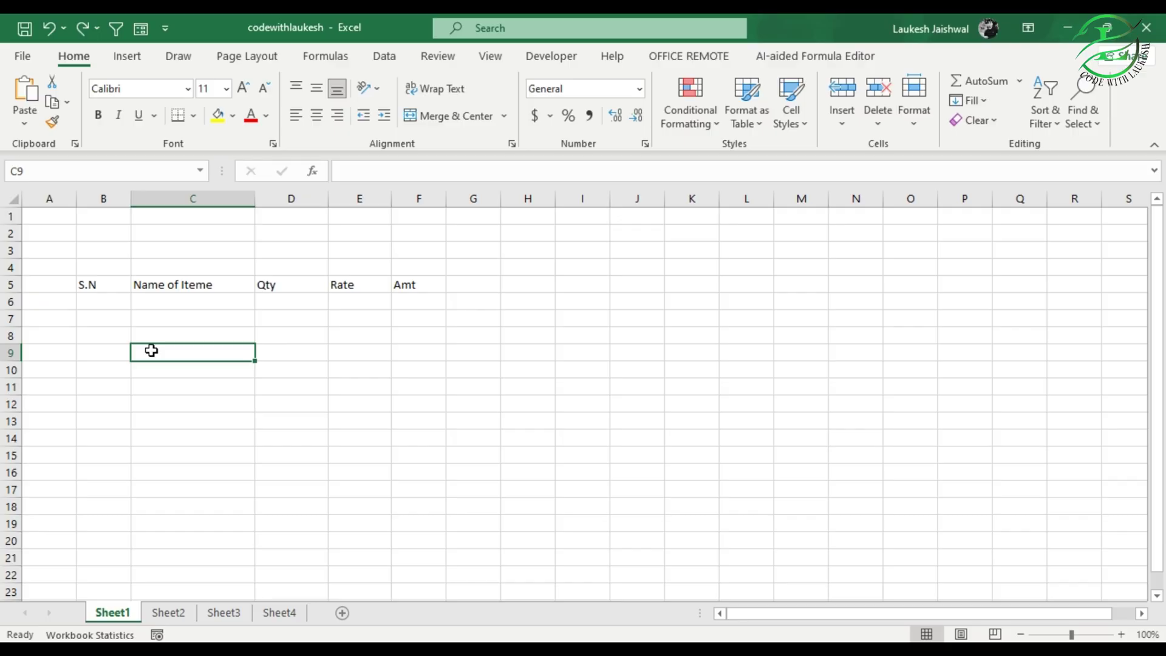
pyautogui.click(188, 284)
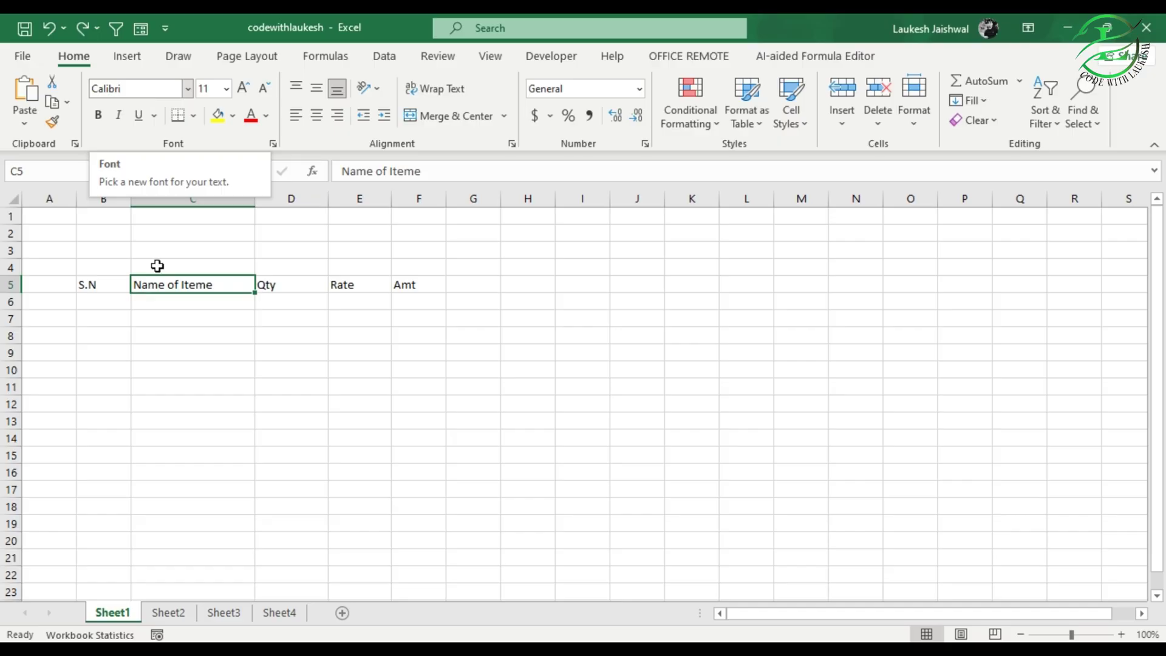
pyautogui.click(172, 353)
pyautogui.click(131, 315)
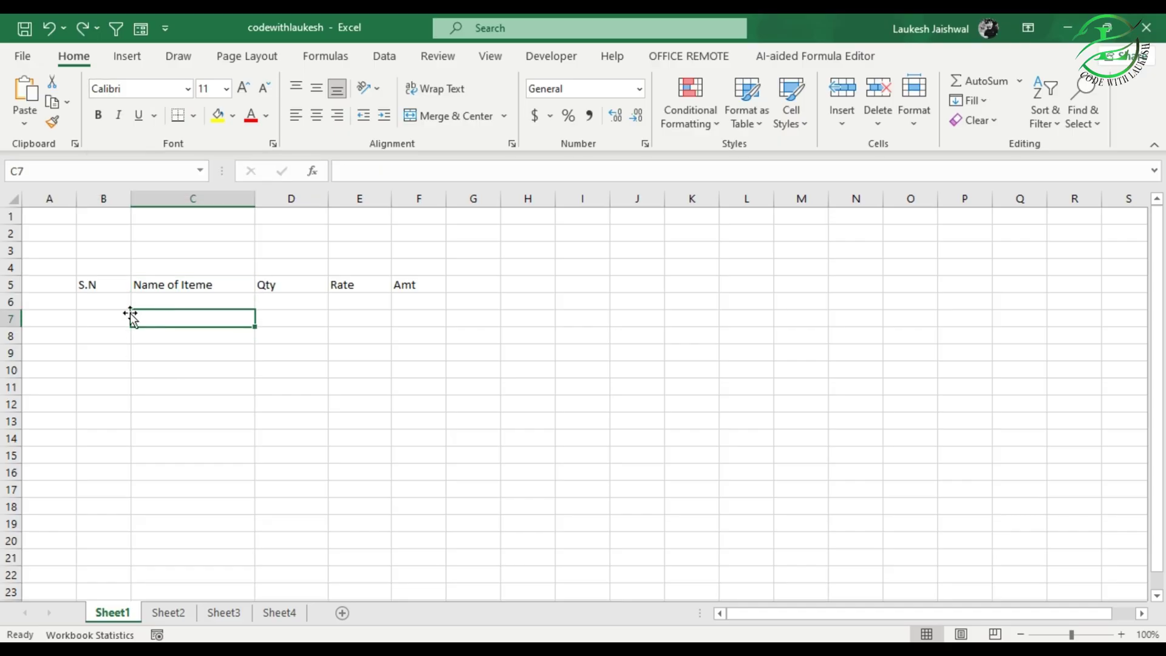
pyautogui.moveTo(98, 287); pyautogui.dragTo(419, 554)
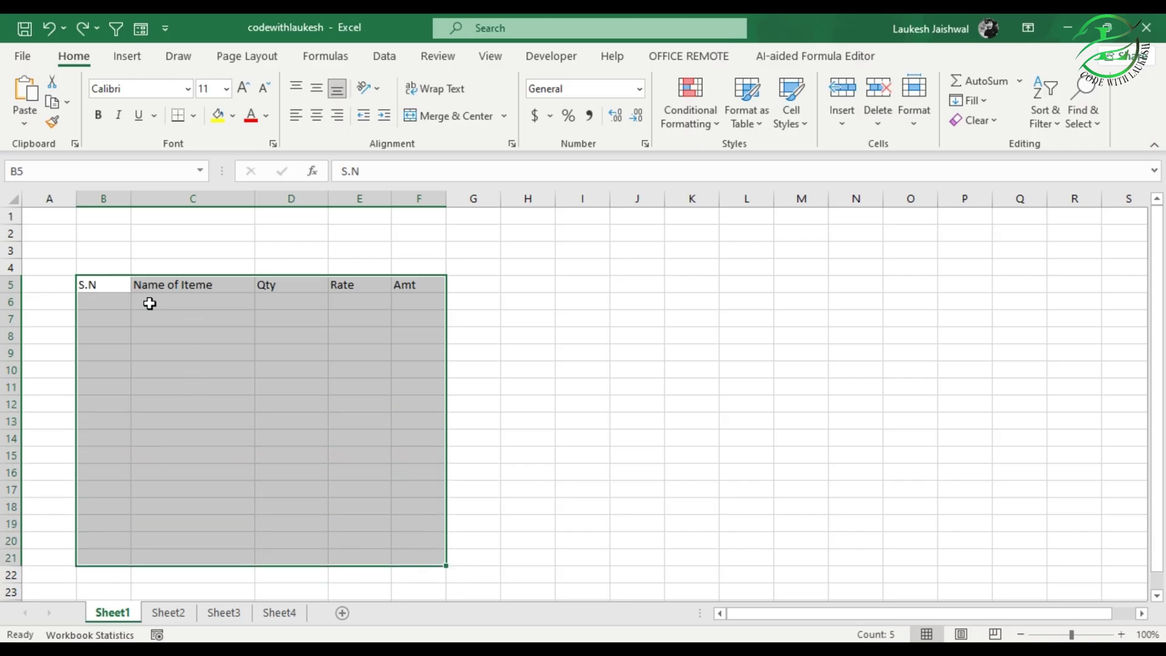
pyautogui.click(91, 285)
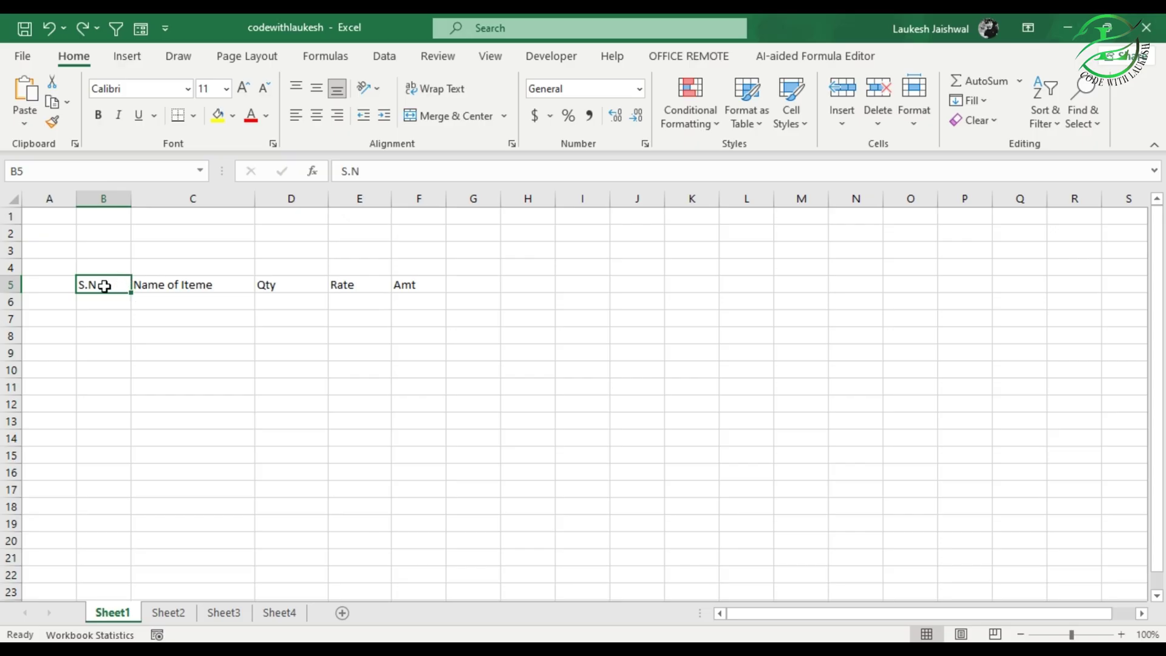
# Make the header cells B5 to F5 bold.
pyautogui.moveTo(98, 286); pyautogui.dragTo(382, 298)
pyautogui.click(418, 286)
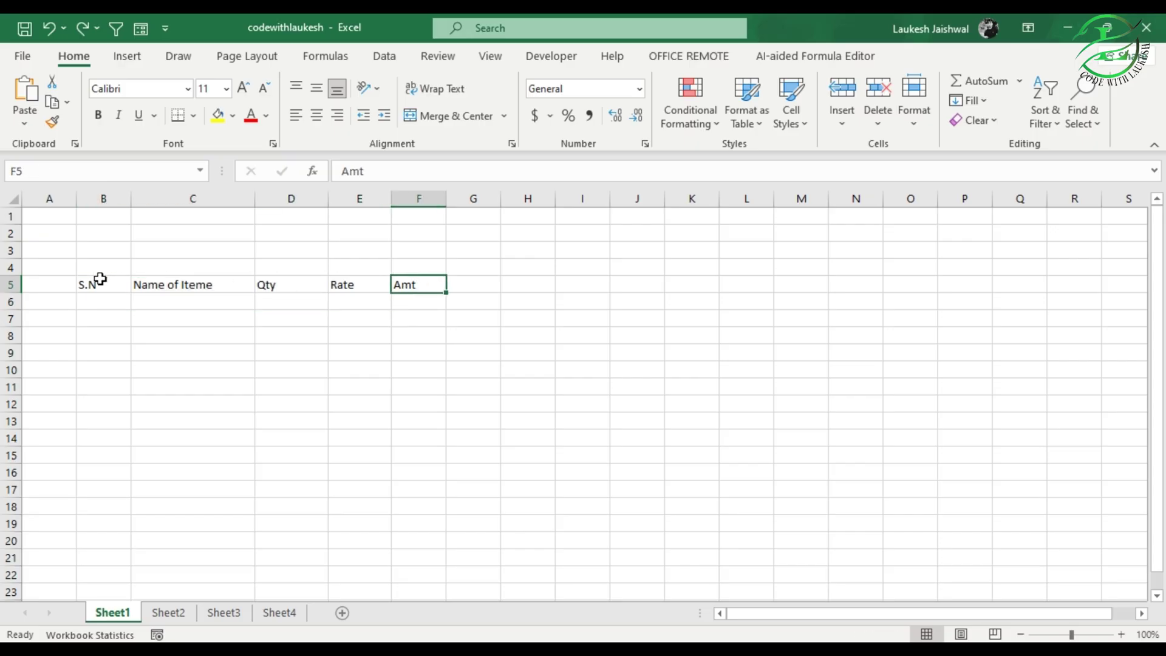
pyautogui.moveTo(96, 277); pyautogui.dragTo(419, 284)
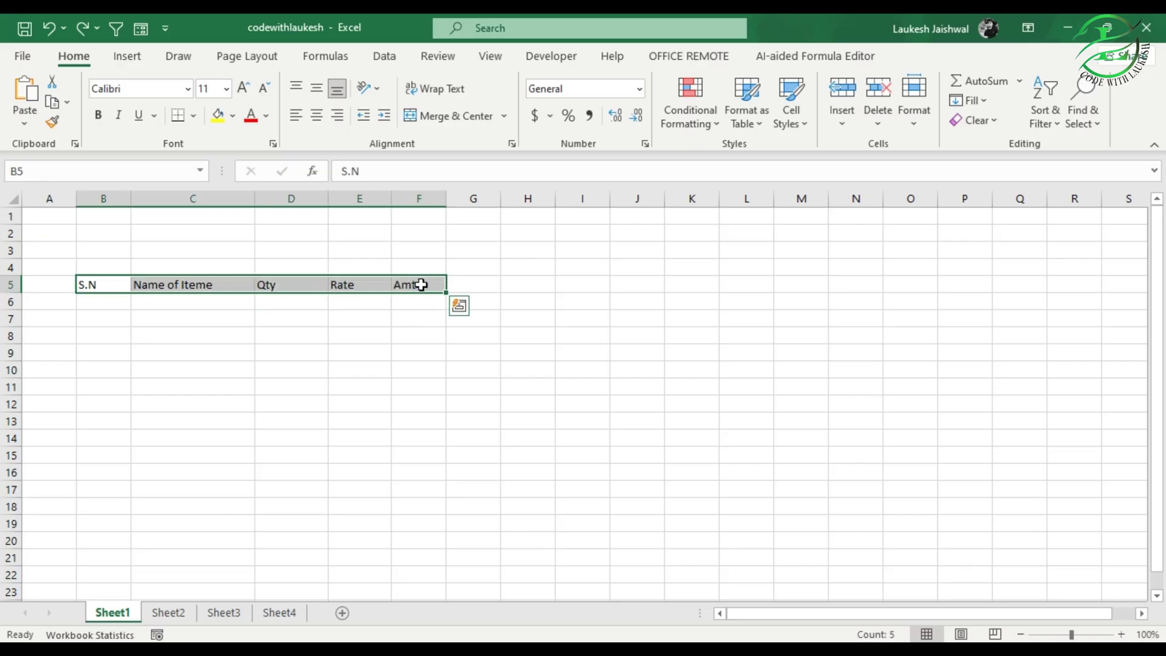
pyautogui.click(96, 116)
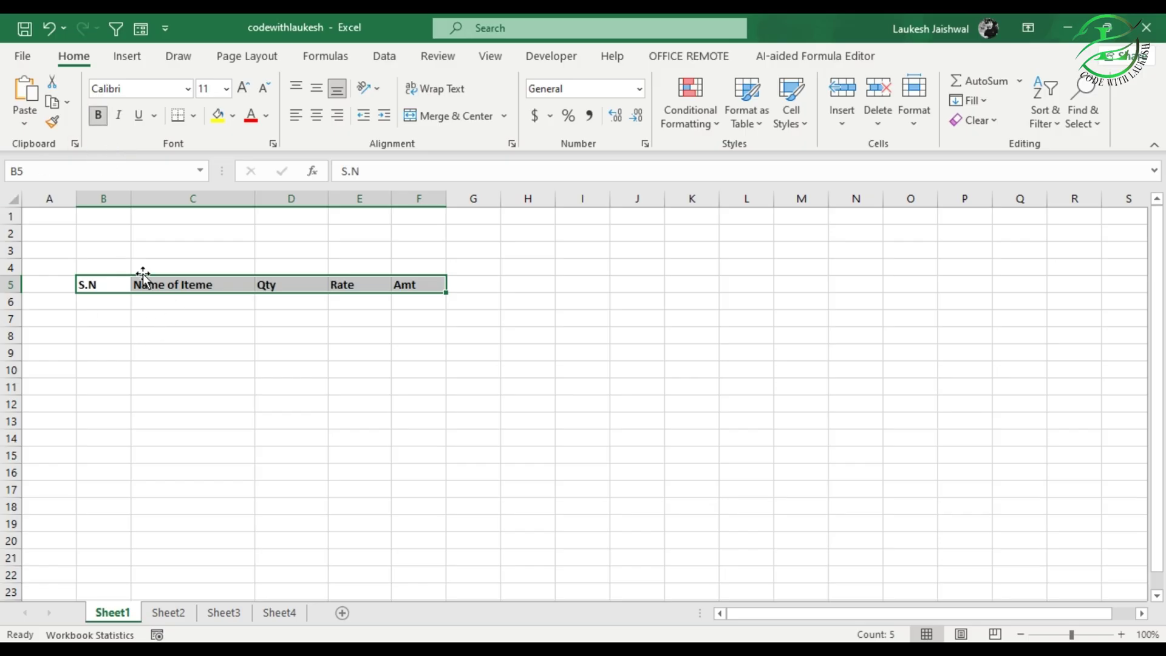
pyautogui.click(170, 331)
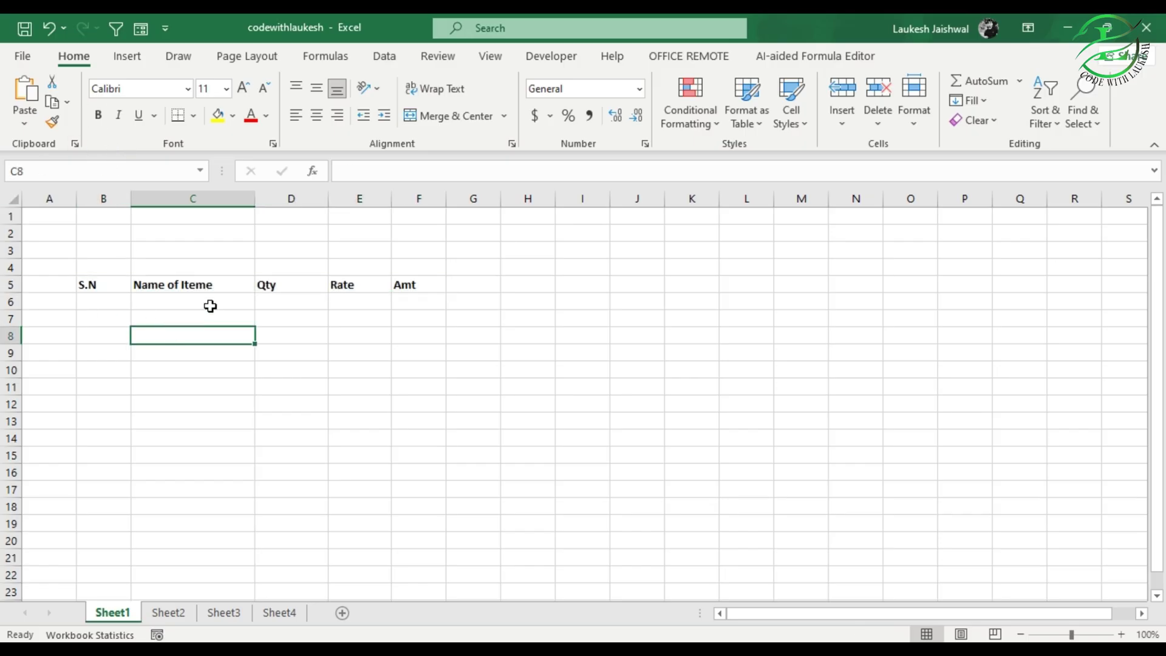
# Try italic on the S.N header in cell B5 and remove it again.
pyautogui.click(159, 283)
pyautogui.click(111, 284)
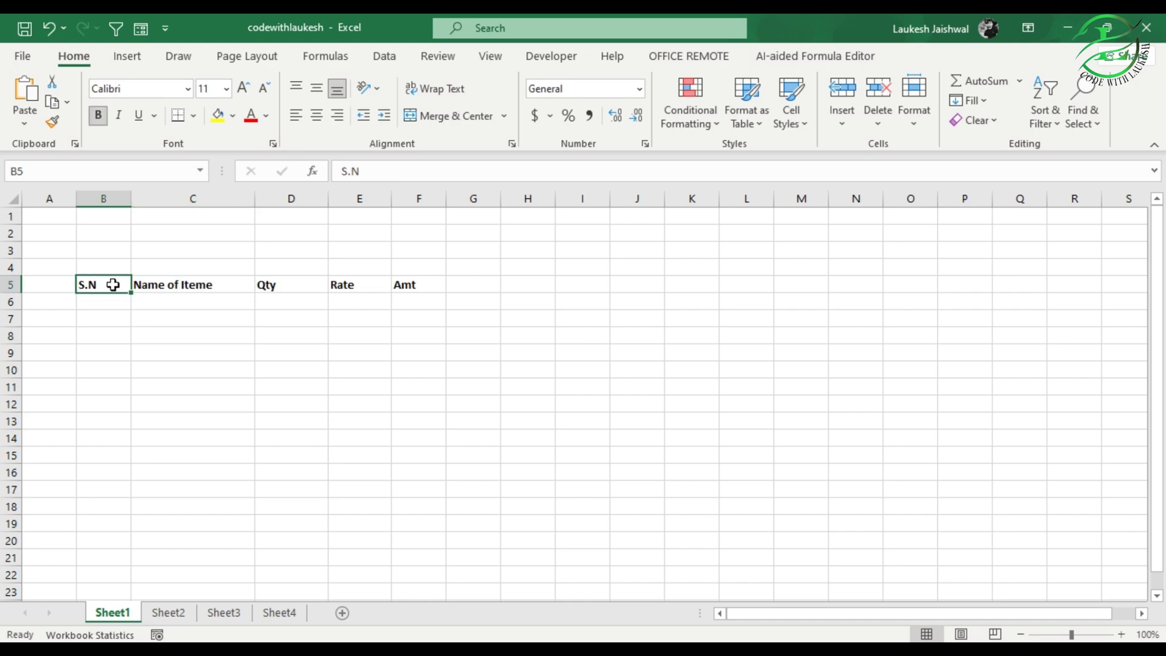
pyautogui.click(119, 116)
pyautogui.click(122, 118)
# Underline the header cells B5 to F5 with a single underline.
pyautogui.moveTo(107, 290); pyautogui.dragTo(424, 286)
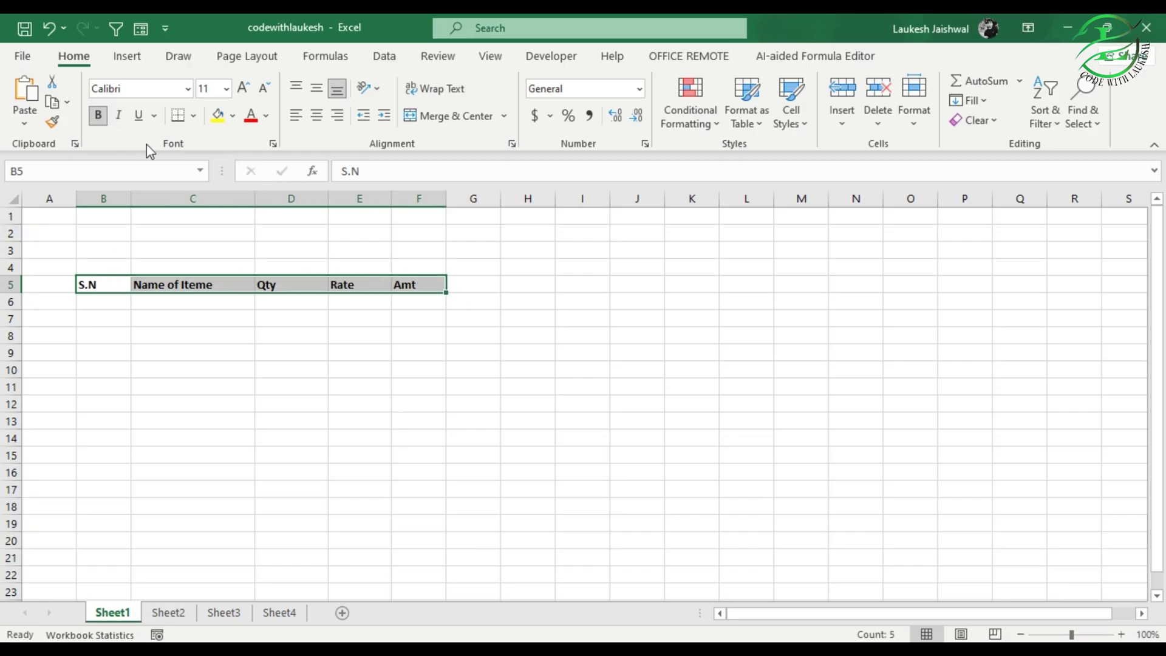
pyautogui.click(140, 116)
pyautogui.click(136, 304)
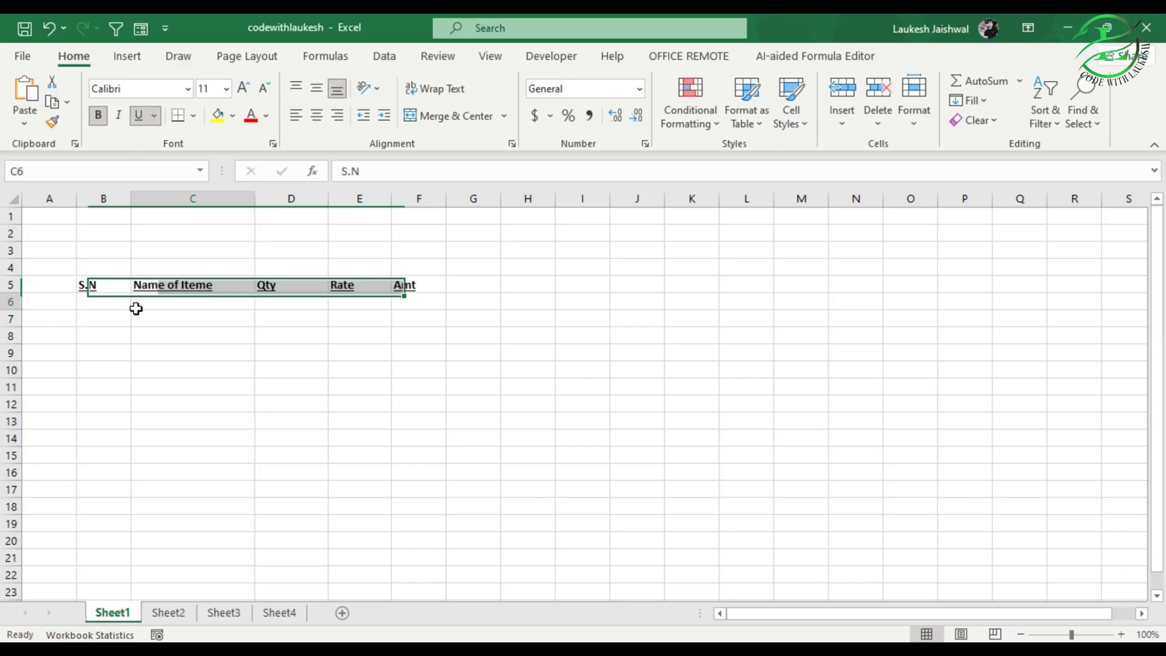
pyautogui.click(354, 315)
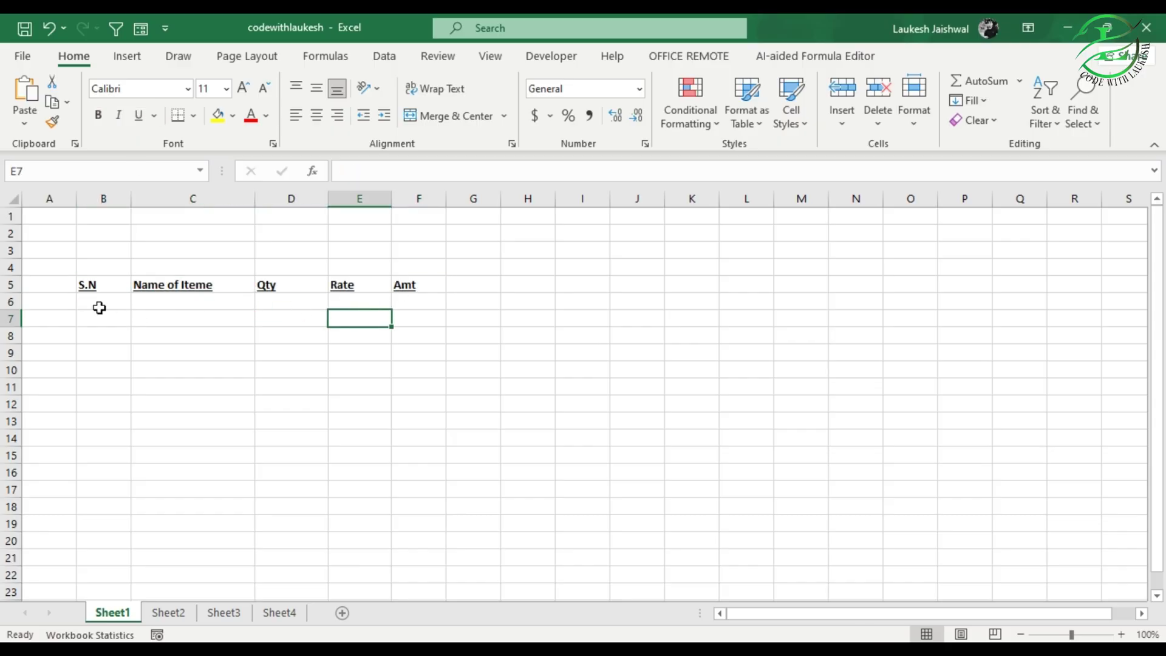
# Try a double underline on the header cells B5 to F5 and return them to a single underline.
pyautogui.moveTo(101, 285); pyautogui.dragTo(417, 287)
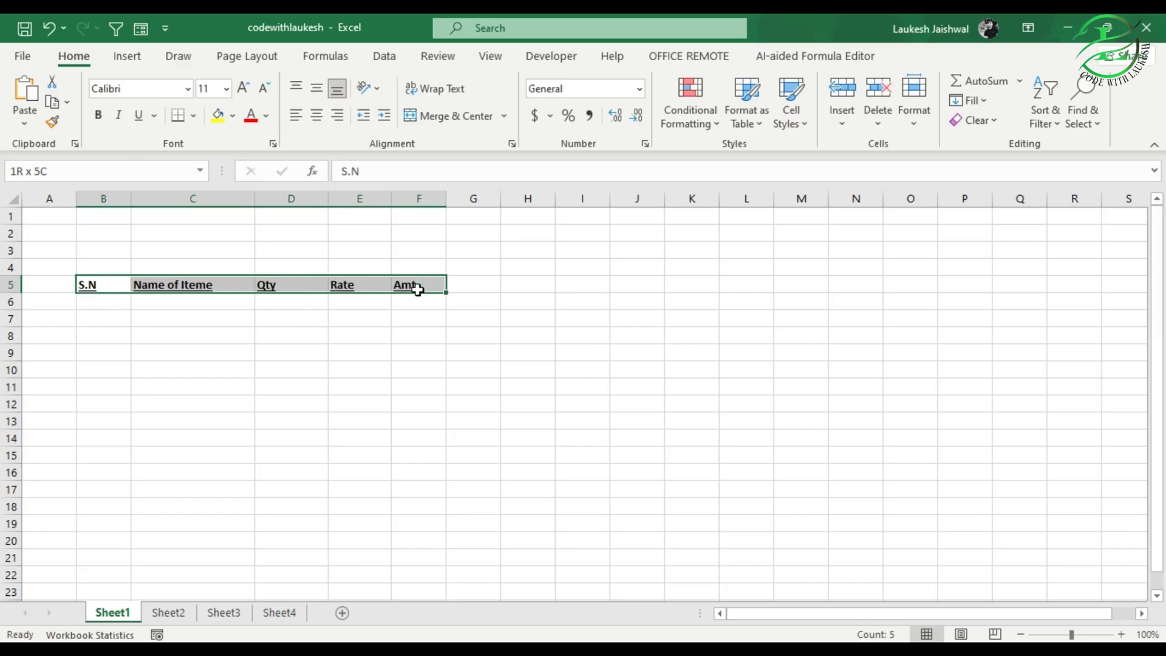
pyautogui.click(157, 116)
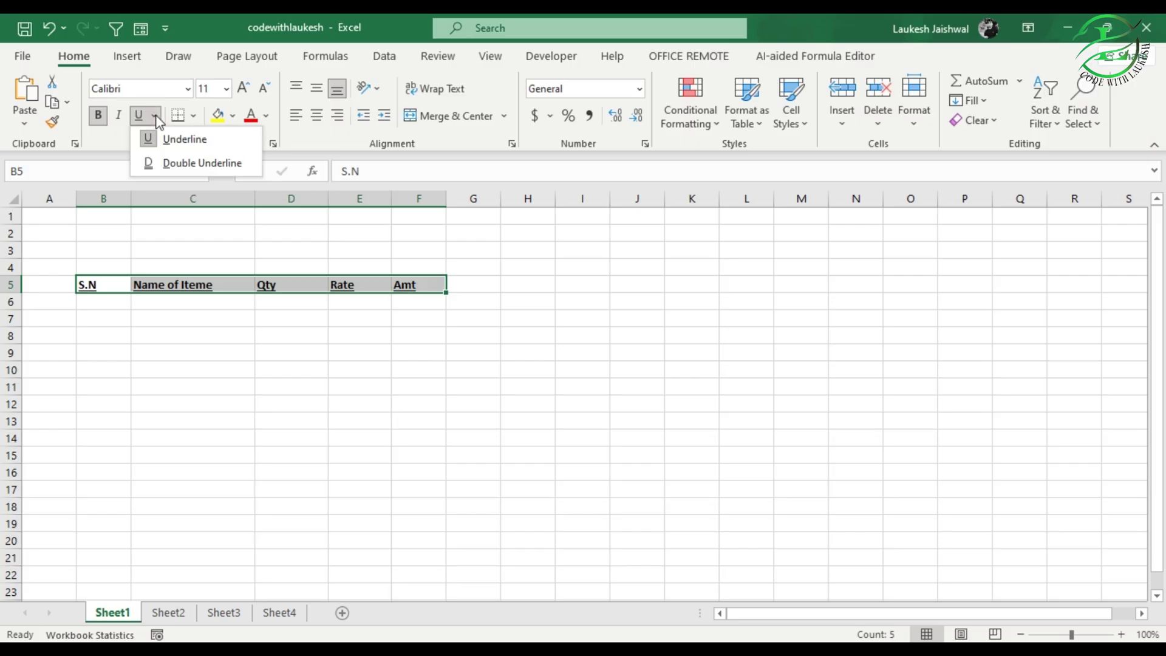
pyautogui.click(190, 164)
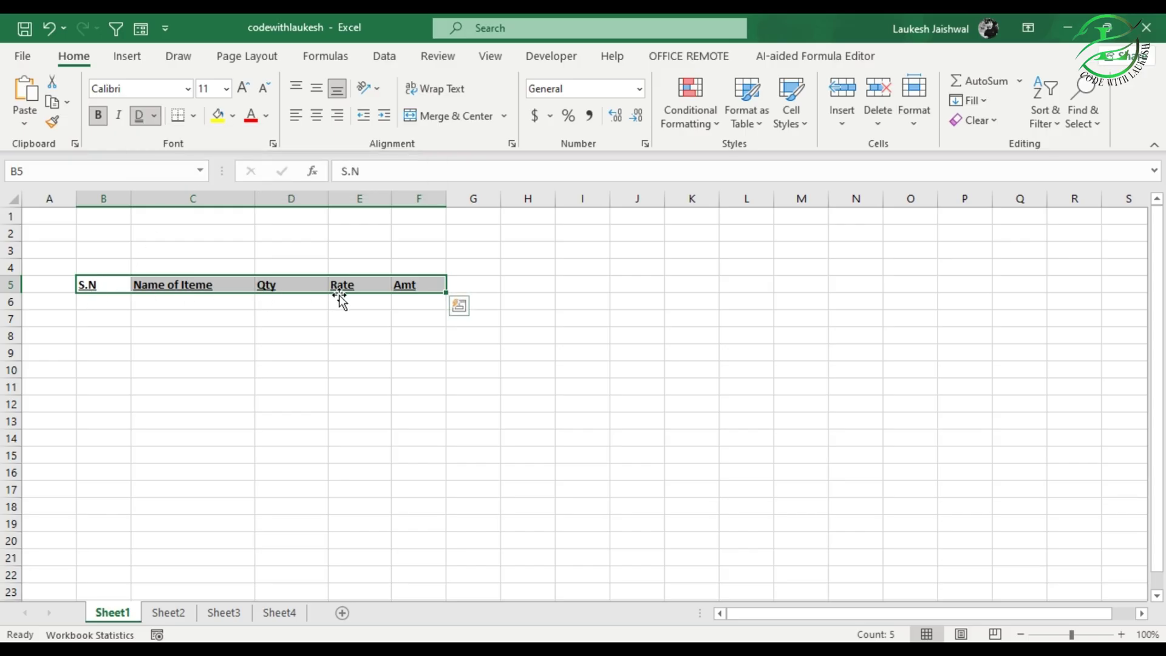
pyautogui.click(139, 115)
pyautogui.click(154, 117)
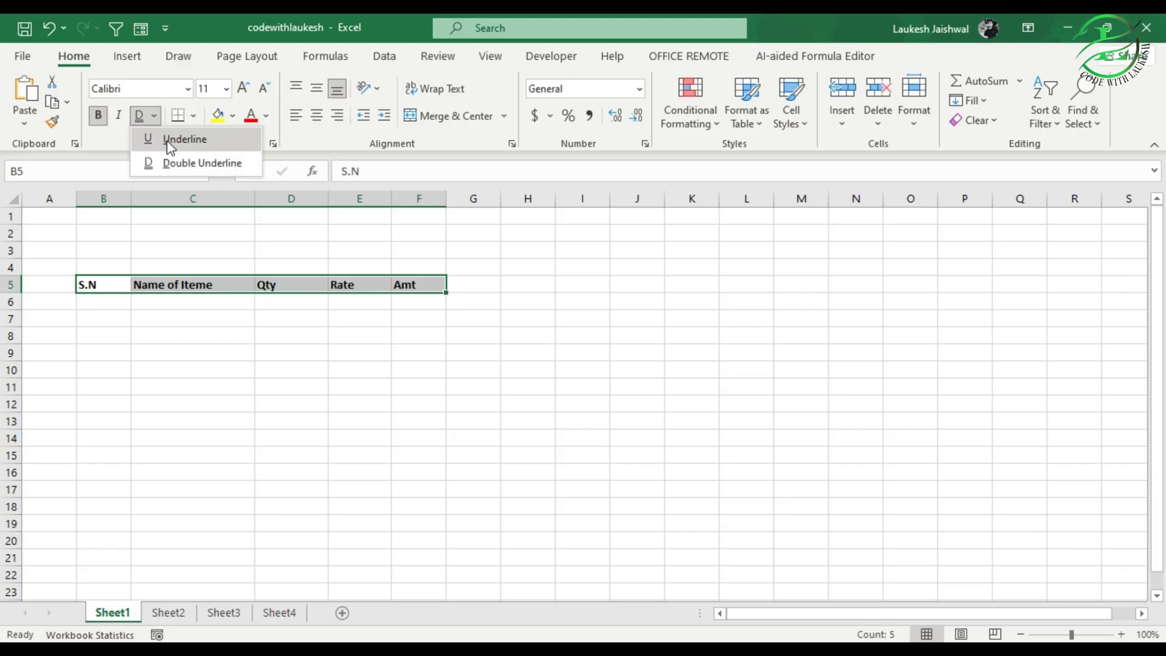
pyautogui.click(170, 139)
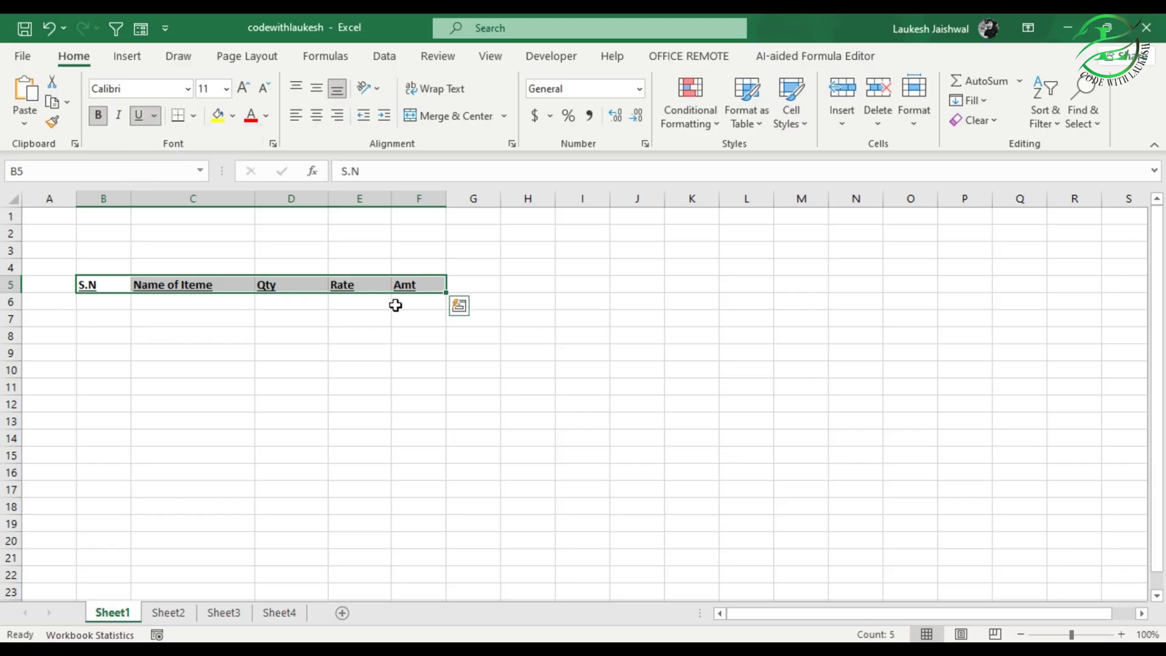
pyautogui.click(133, 354)
# Change the font color of the header cells B5 to F5 to the standard red.
pyautogui.moveTo(95, 286); pyautogui.dragTo(398, 286)
pyautogui.click(267, 117)
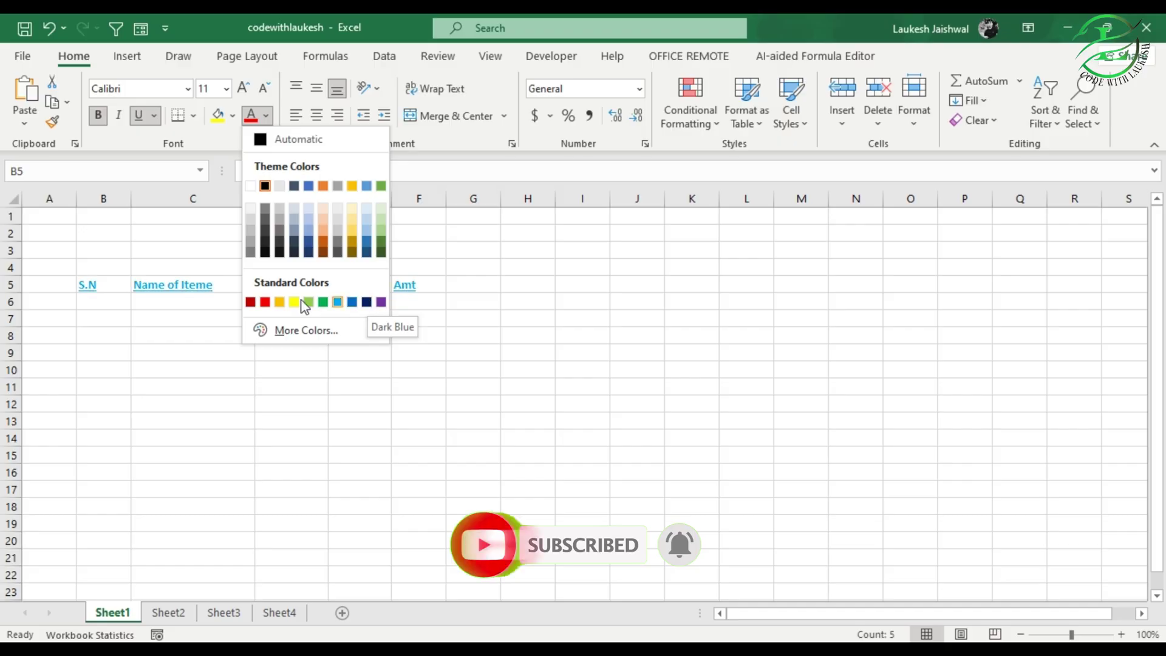
pyautogui.click(265, 302)
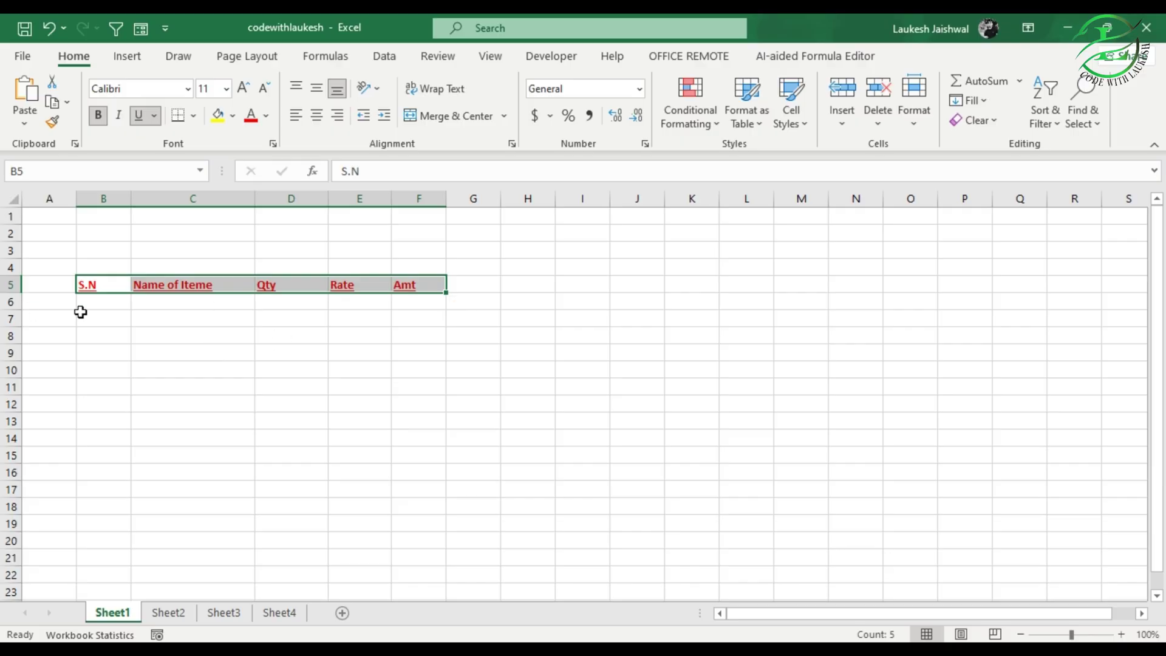
# Set the font size of the header cells B5 to F5 to 16.
pyautogui.click(226, 88)
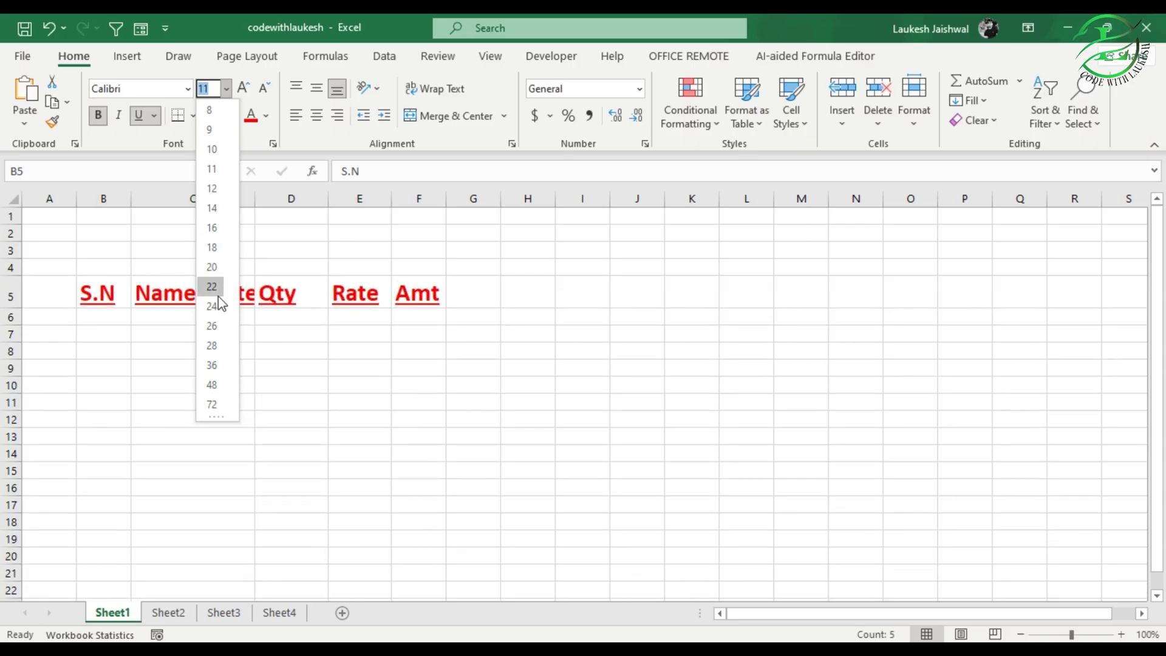
pyautogui.click(214, 228)
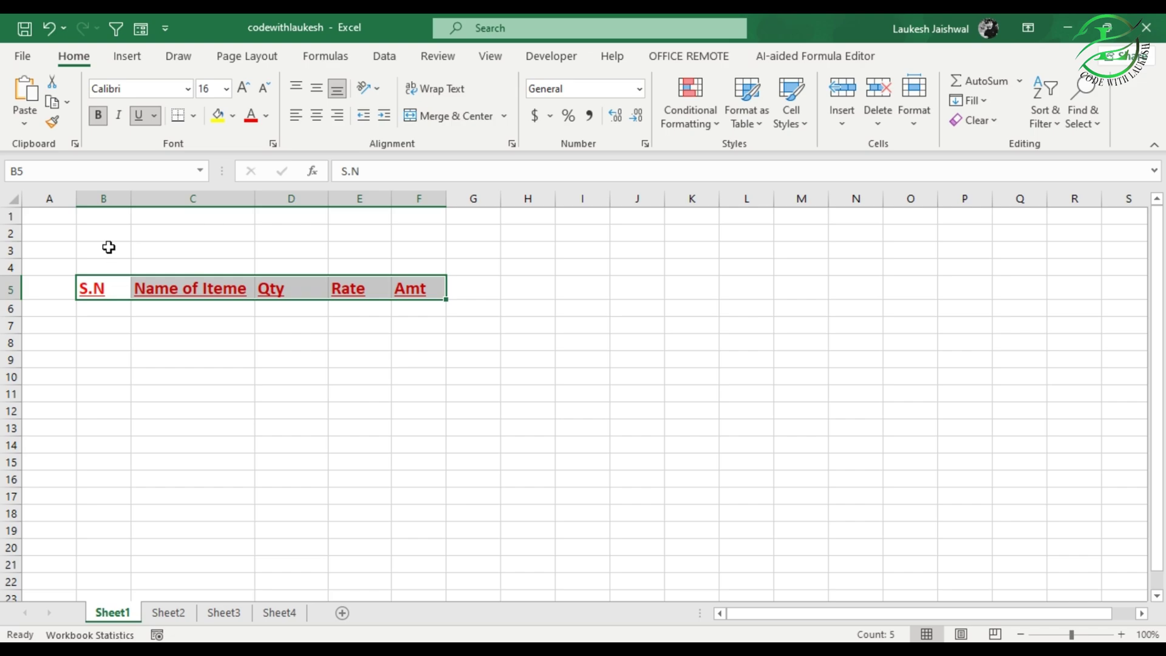
pyautogui.click(263, 361)
pyautogui.moveTo(103, 297); pyautogui.dragTo(424, 295)
pyautogui.click(151, 346)
pyautogui.moveTo(96, 286); pyautogui.dragTo(415, 294)
pyautogui.click(157, 337)
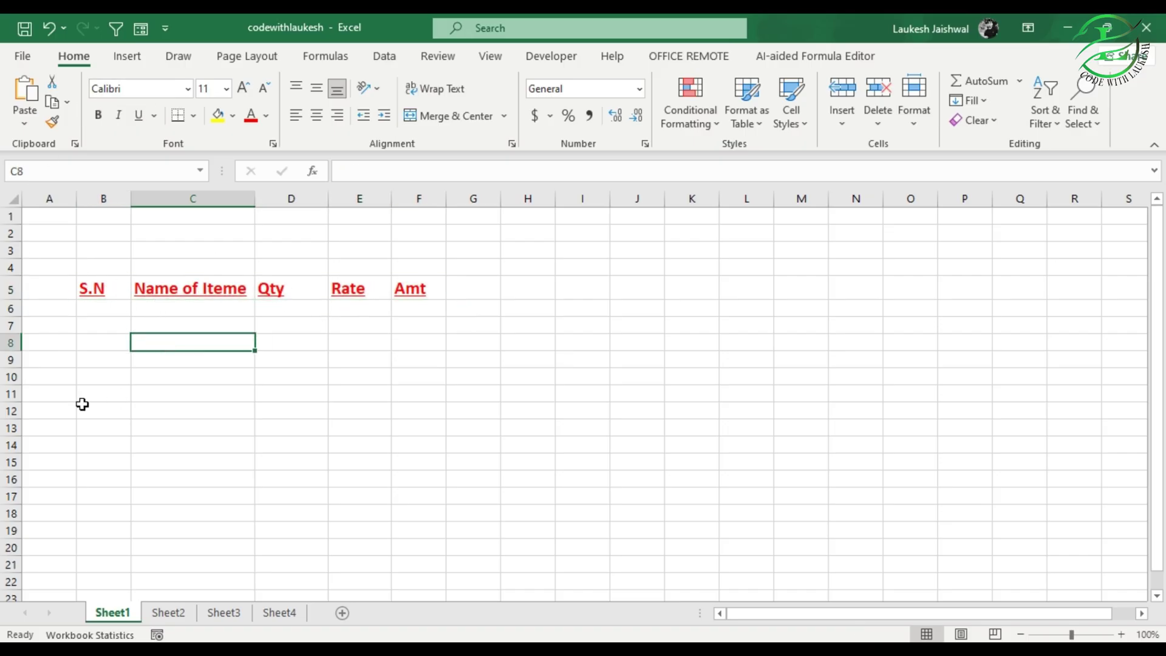
# Change the font of the range B5 to F22 to Arial and fit column C's width to its contents.
pyautogui.moveTo(97, 290); pyautogui.dragTo(448, 504)
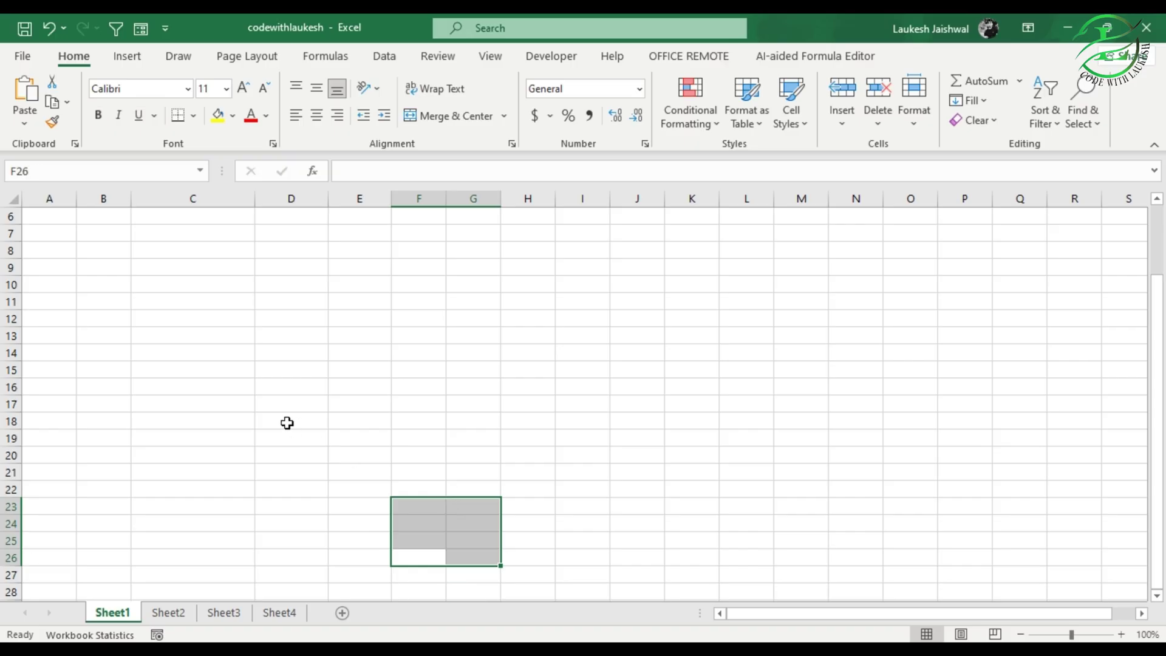
pyautogui.scroll(2, 286, 422)
pyautogui.moveTo(99, 286); pyautogui.dragTo(437, 537)
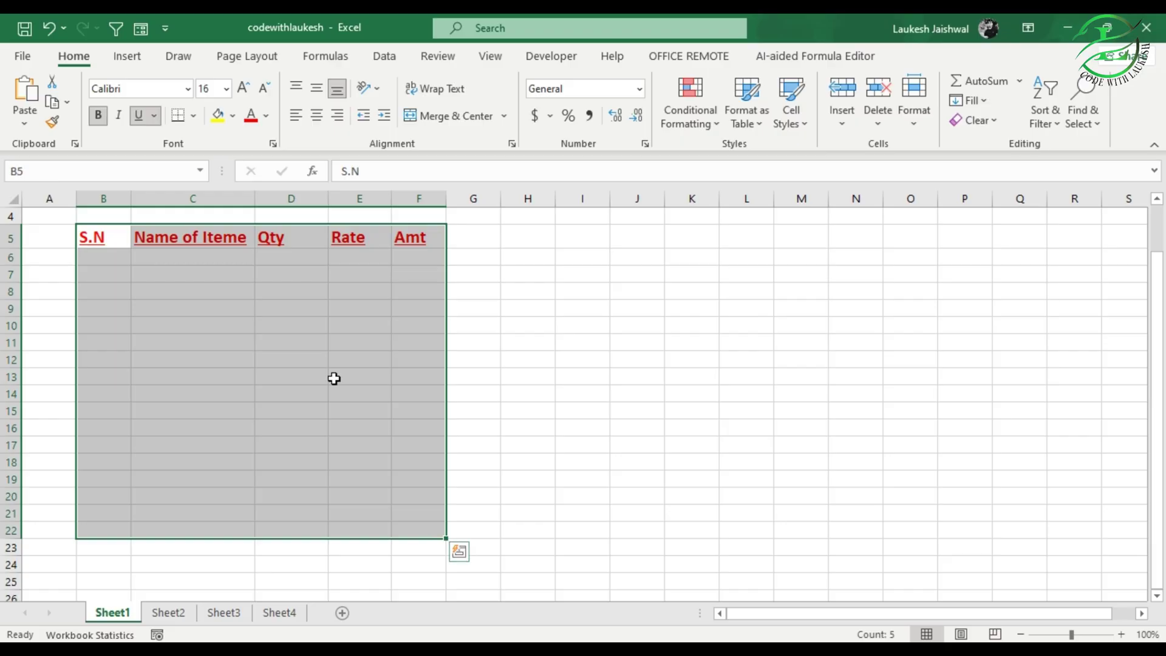
pyautogui.click(189, 90)
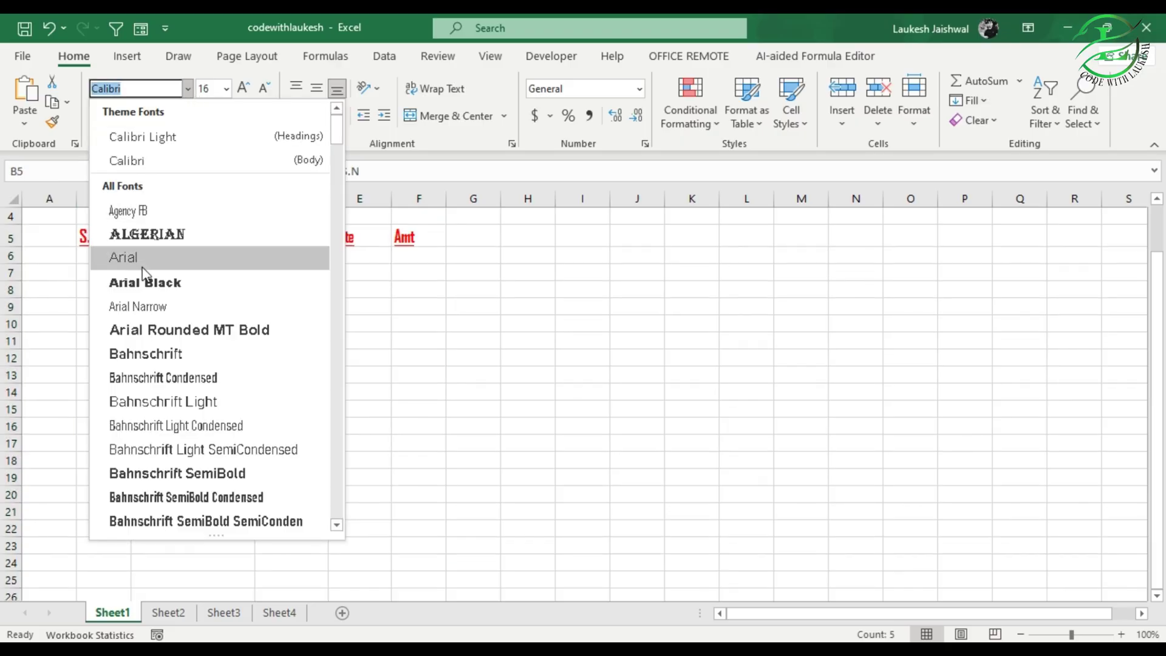
pyautogui.click(133, 271)
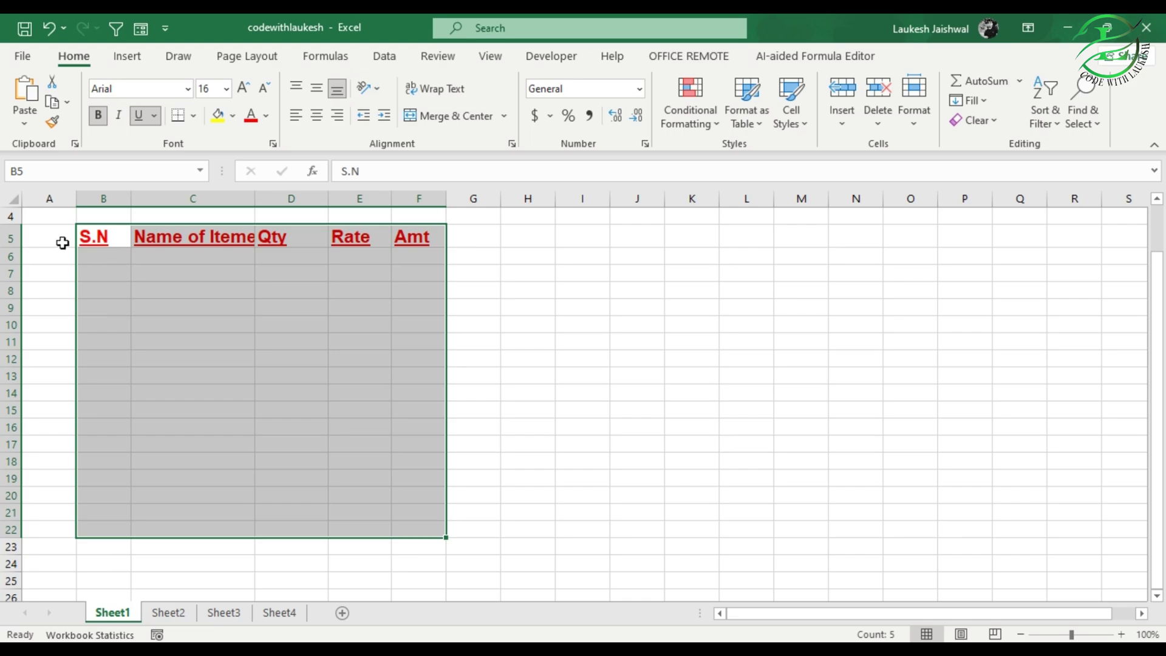
pyautogui.scroll(1, 318, 315)
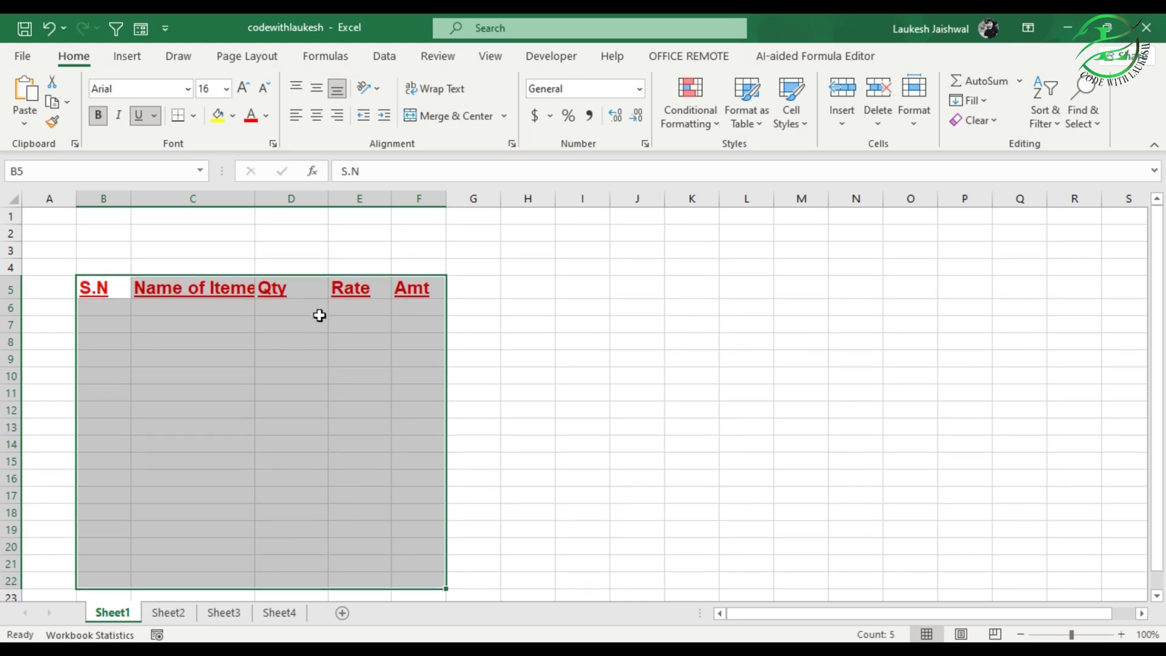
pyautogui.doubleClick(256, 195)
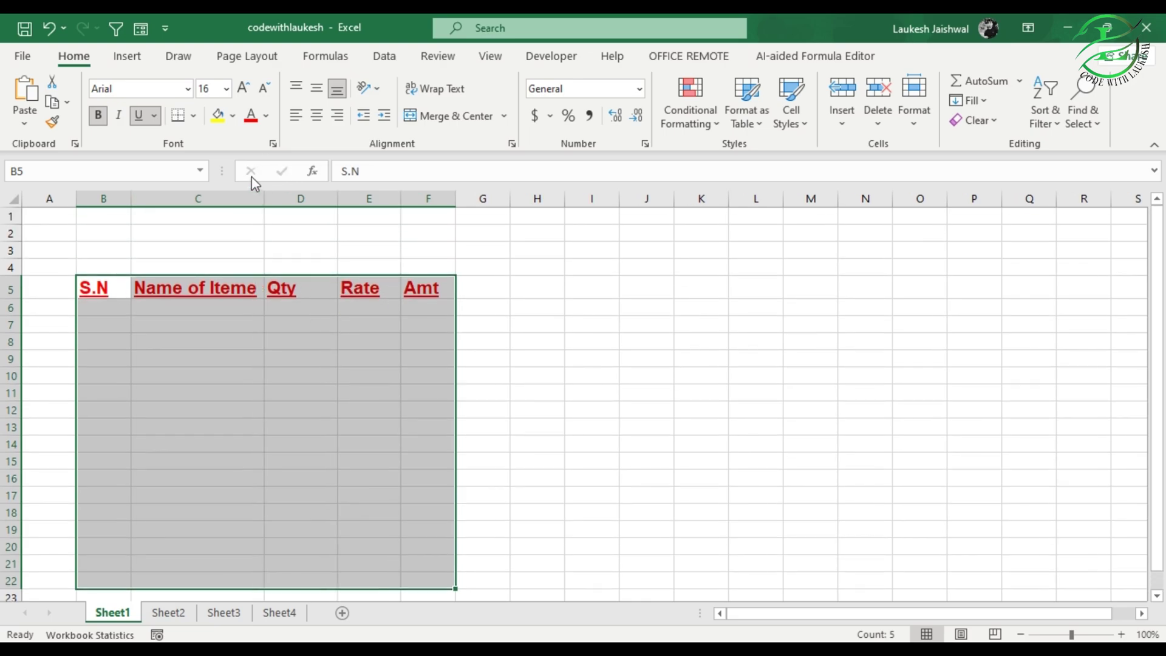
# Number the S.N column from 1 to 15 in cells B6 to B20 by entering 1 and 2 and filling the series down.
pyautogui.click(132, 323)
pyautogui.click(106, 308)
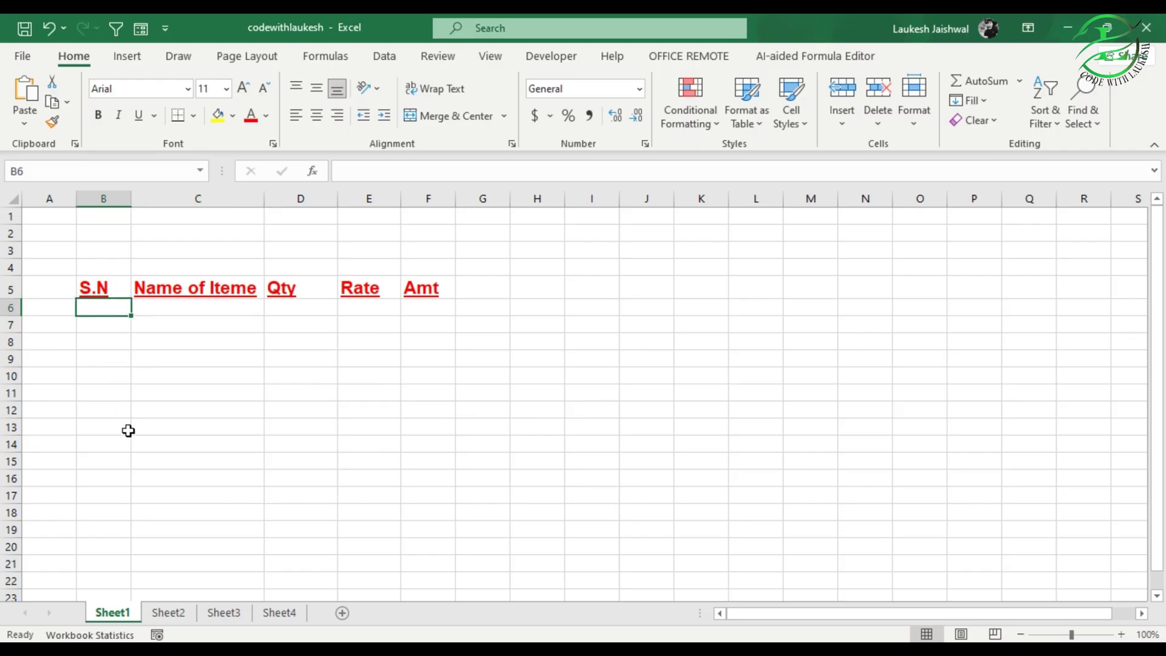
pyautogui.write('1')
pyautogui.press('Return')
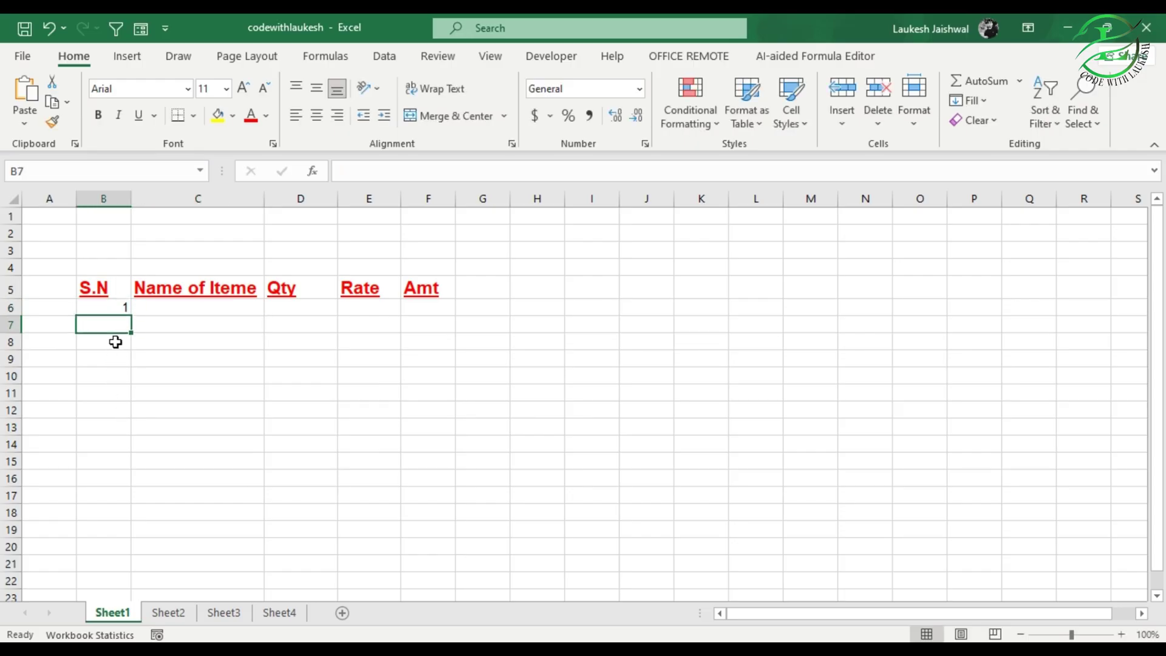
pyautogui.write('2')
pyautogui.press('Return')
pyautogui.click(102, 313)
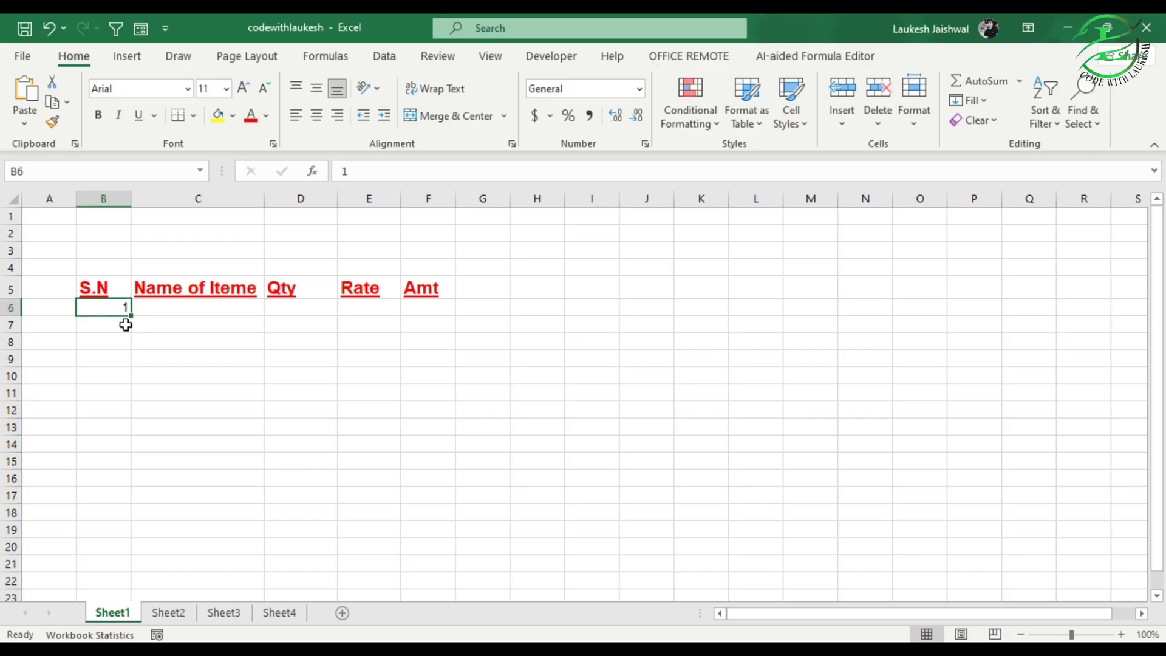
pyautogui.moveTo(112, 310); pyautogui.dragTo(130, 553)
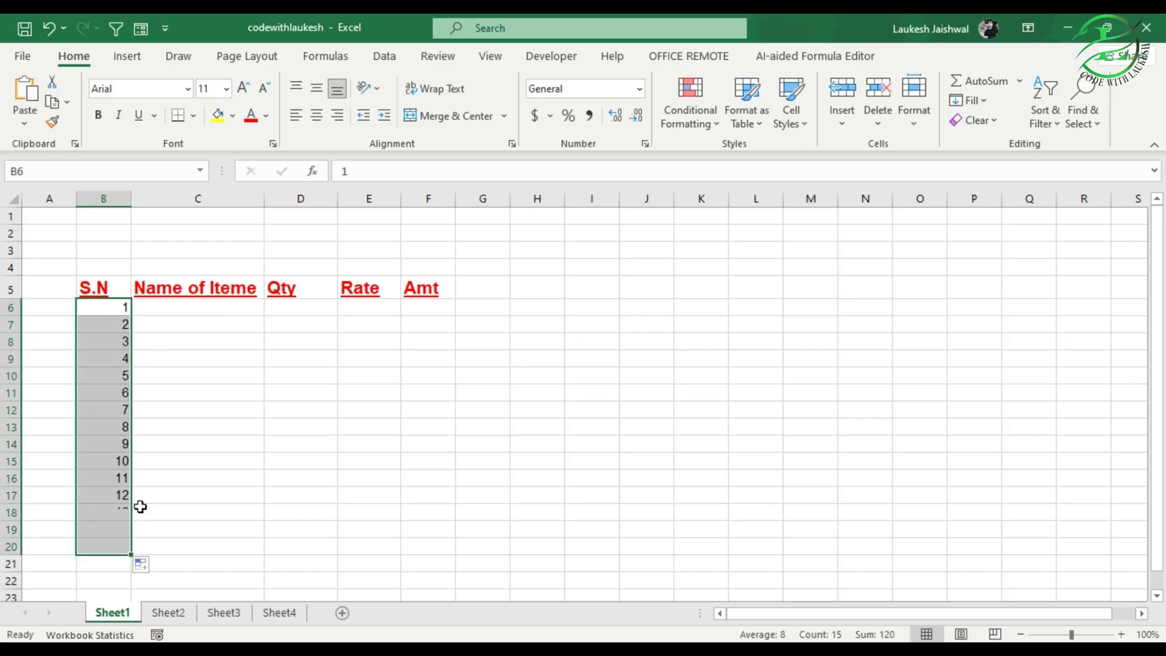
pyautogui.click(222, 359)
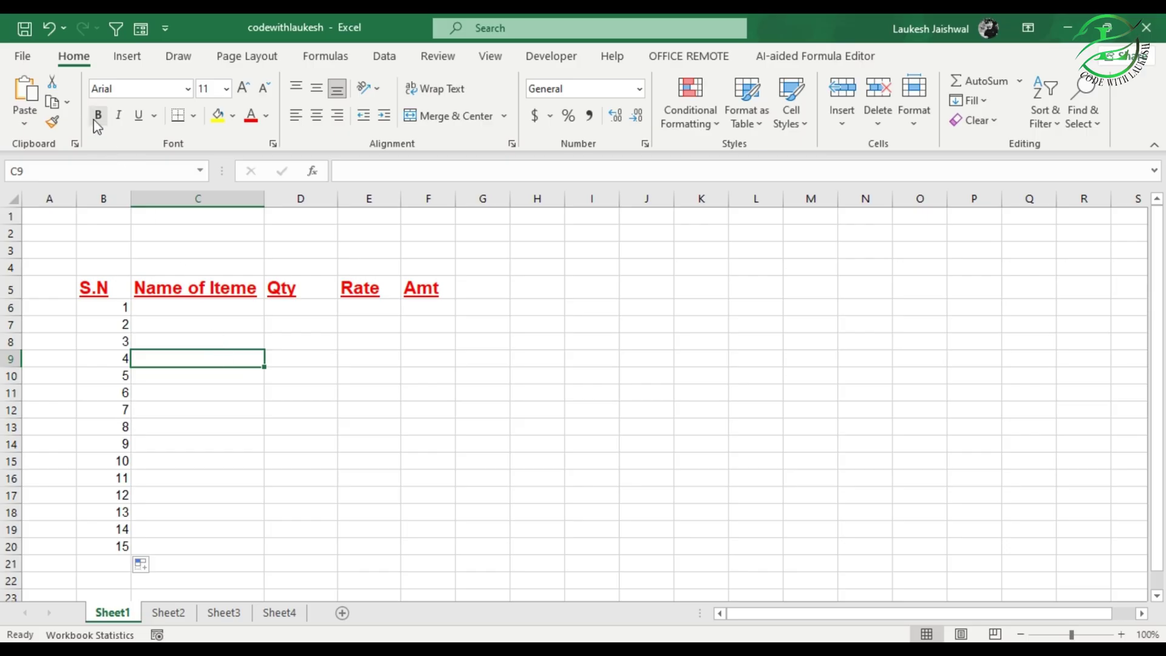
# Fill the header cells B5 to F5 with the standard yellow background color.
pyautogui.moveTo(103, 287); pyautogui.dragTo(376, 269)
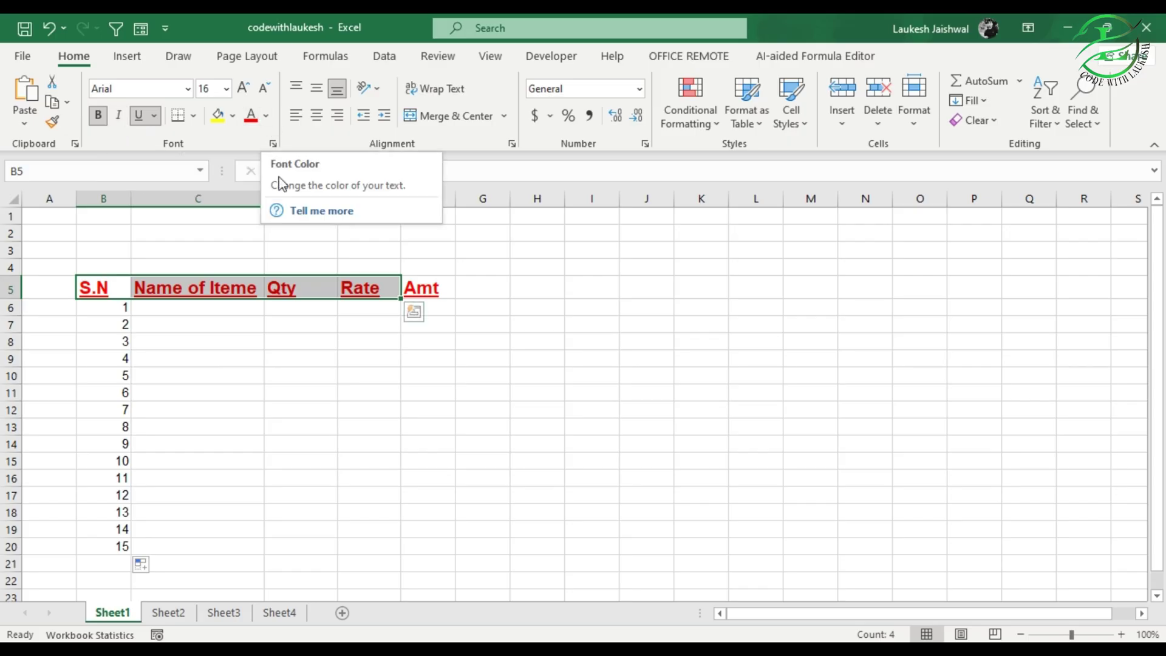
pyautogui.click(250, 356)
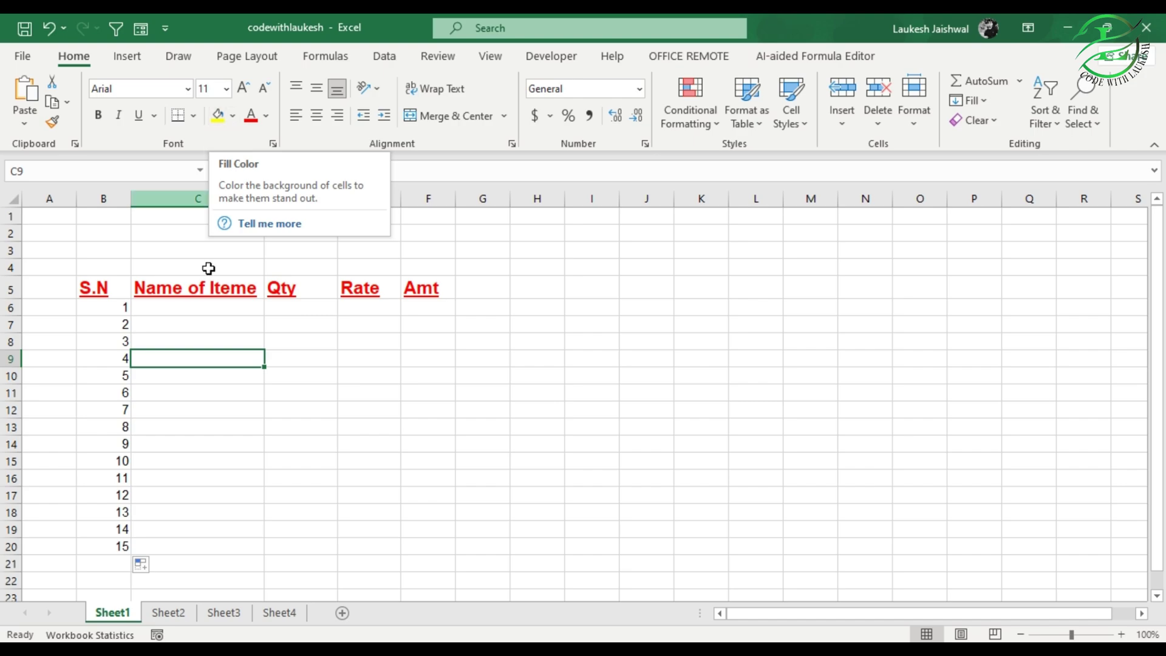
pyautogui.click(307, 341)
pyautogui.moveTo(108, 290); pyautogui.dragTo(417, 291)
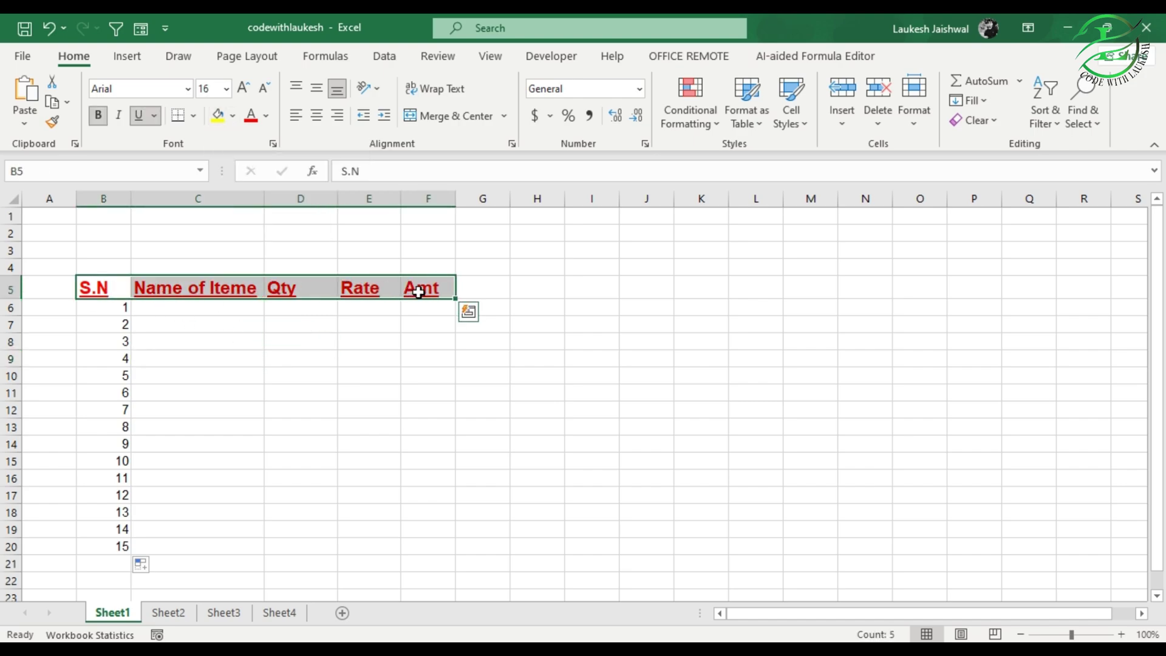
pyautogui.click(232, 117)
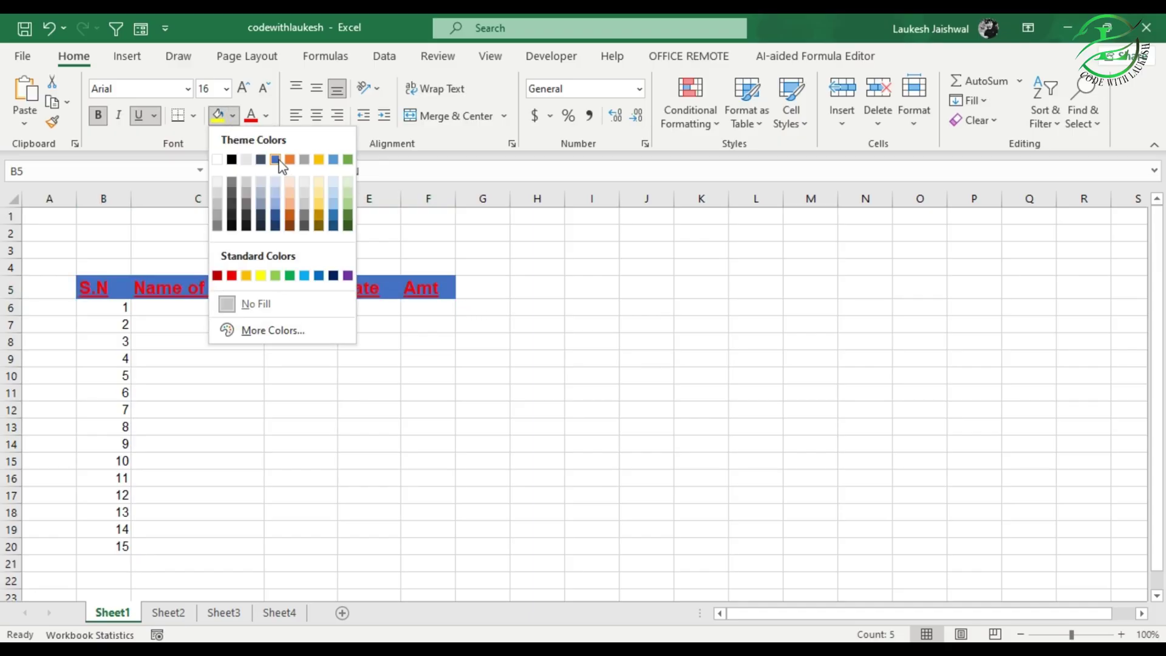
pyautogui.click(261, 276)
pyautogui.click(331, 407)
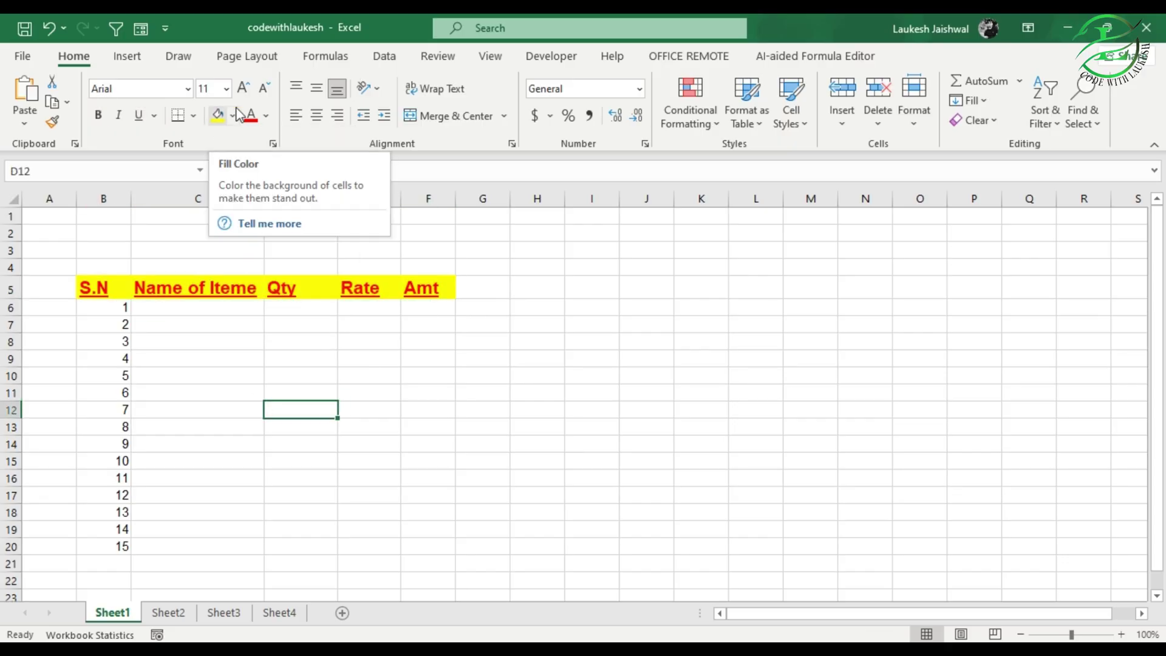
# Enlarge the font of the header cells B5 to F5 to 20 and shrink it back to 16.
pyautogui.moveTo(97, 288); pyautogui.dragTo(411, 290)
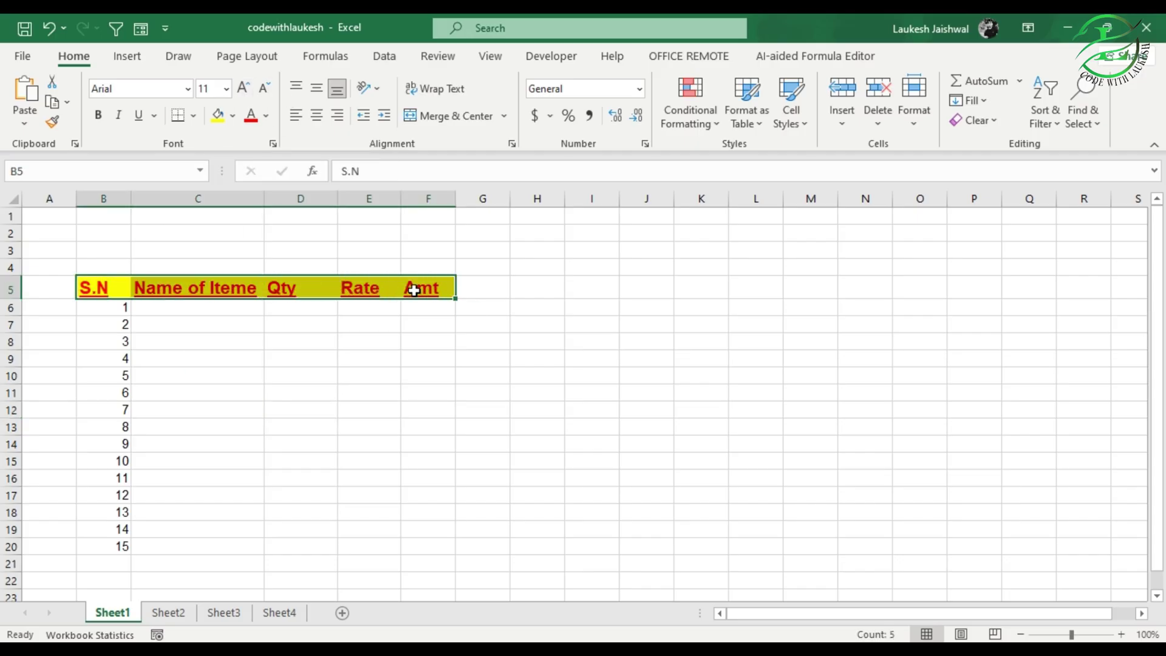
pyautogui.click(243, 88)
pyautogui.click(243, 88)
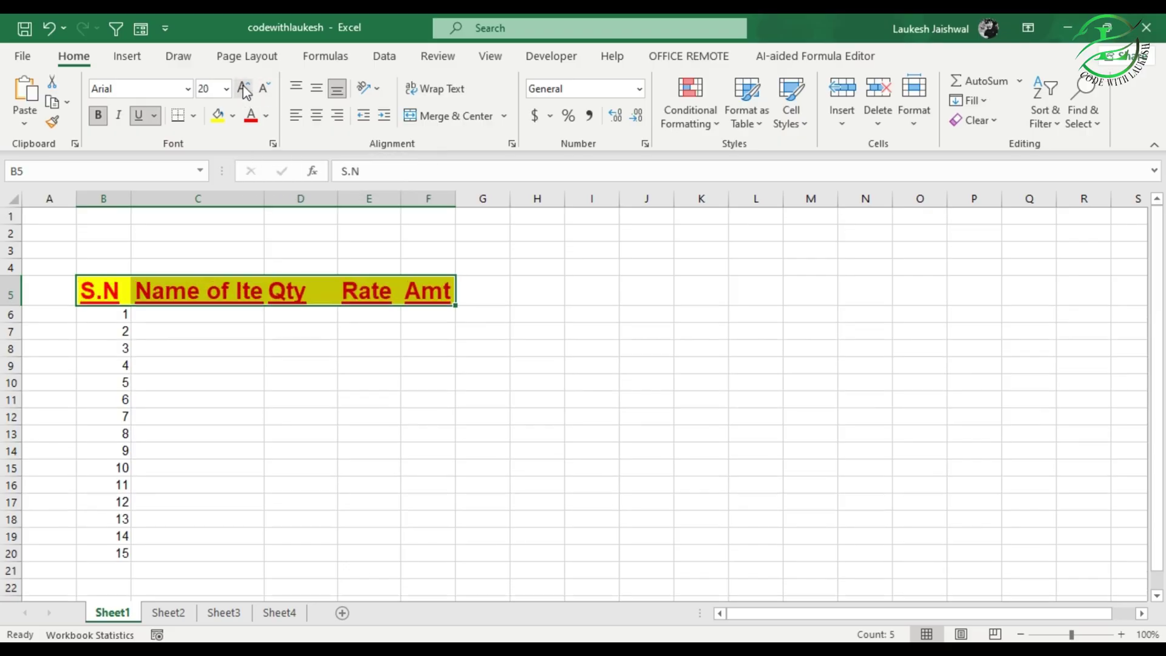
pyautogui.click(266, 89)
pyautogui.click(266, 90)
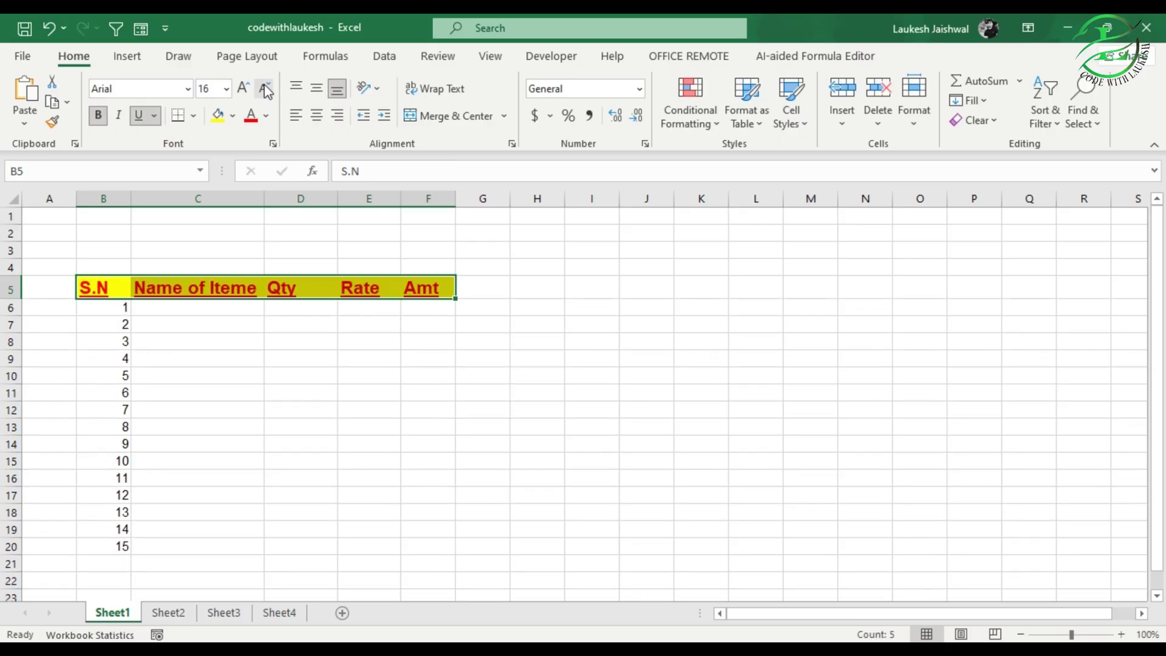
# Set the font size of the header cells B5 to F5 to 14.
pyautogui.click(216, 90)
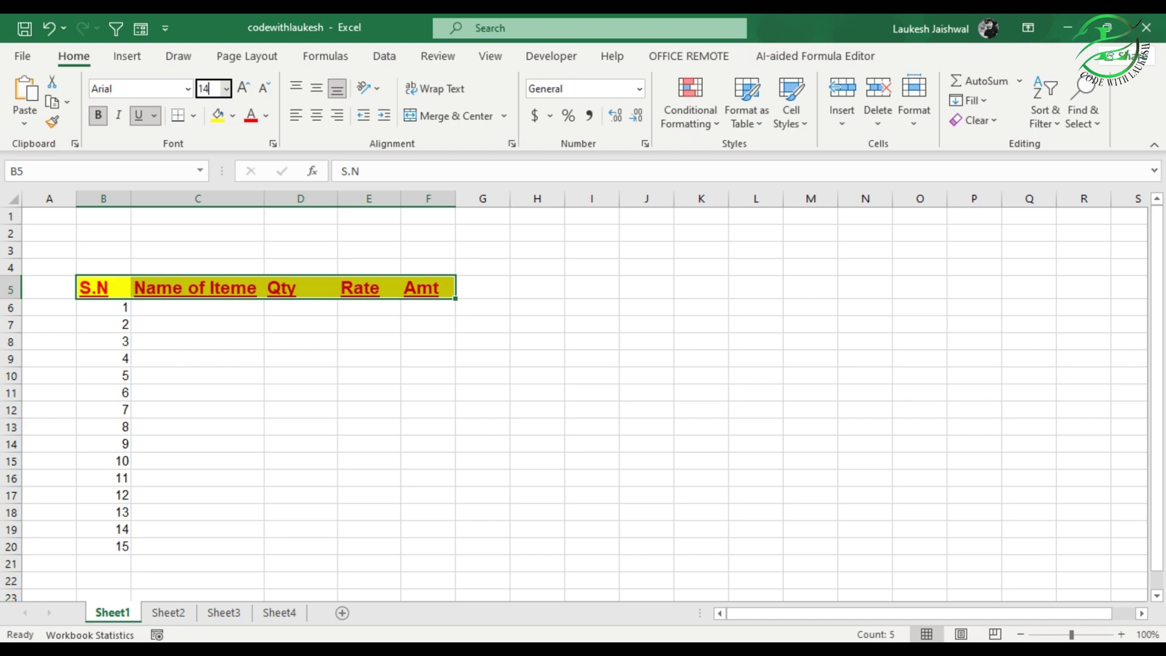
pyautogui.write('14')
pyautogui.press('Return')
pyautogui.click(189, 367)
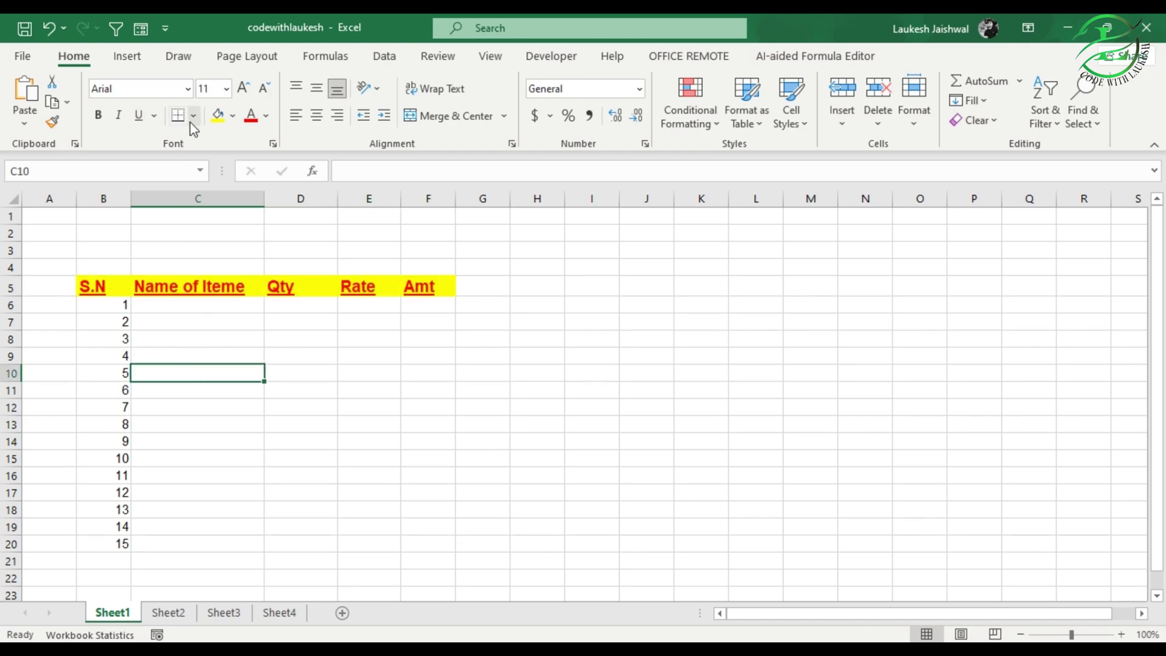
pyautogui.click(432, 389)
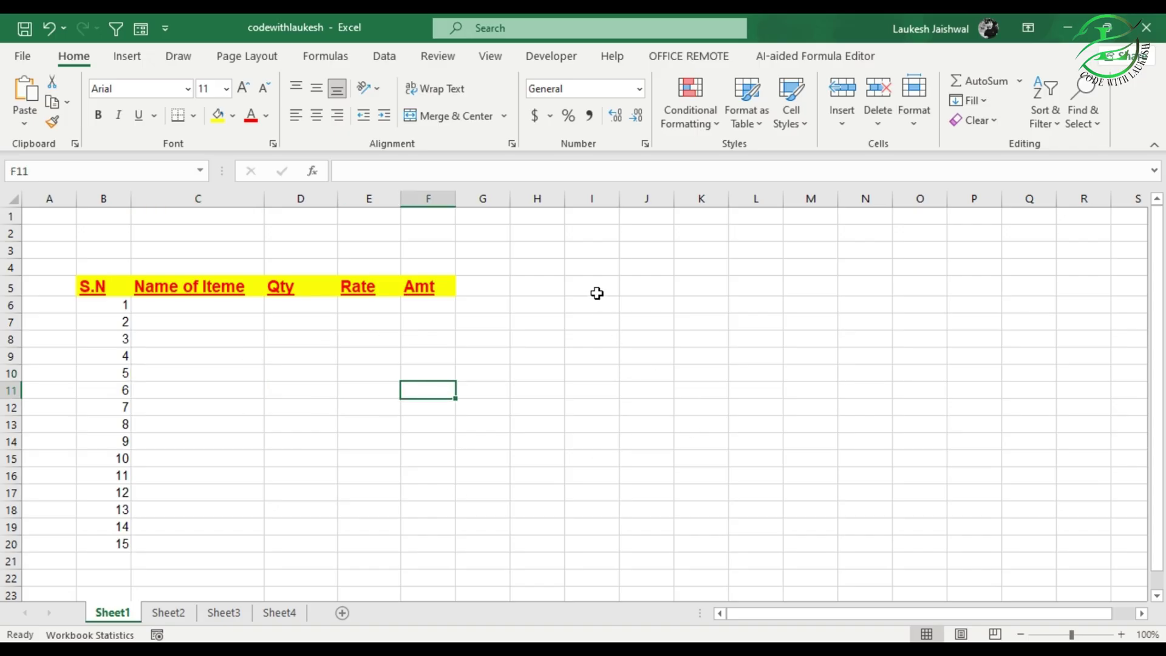
pyautogui.moveTo(596, 274); pyautogui.dragTo(997, 565)
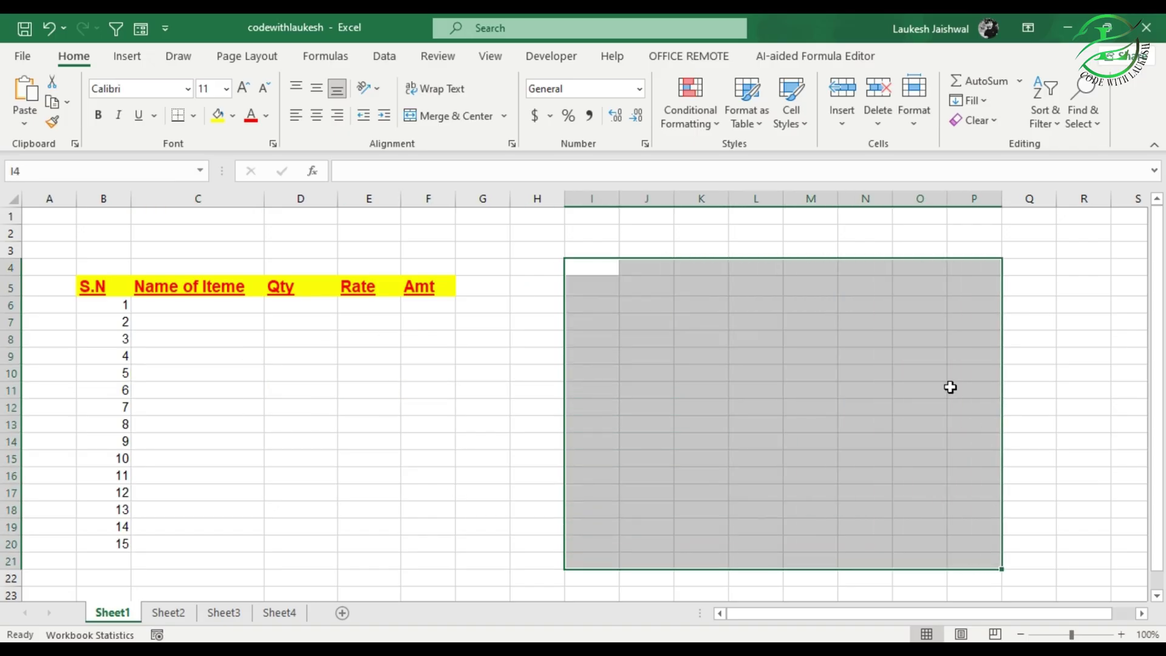
pyautogui.click(611, 377)
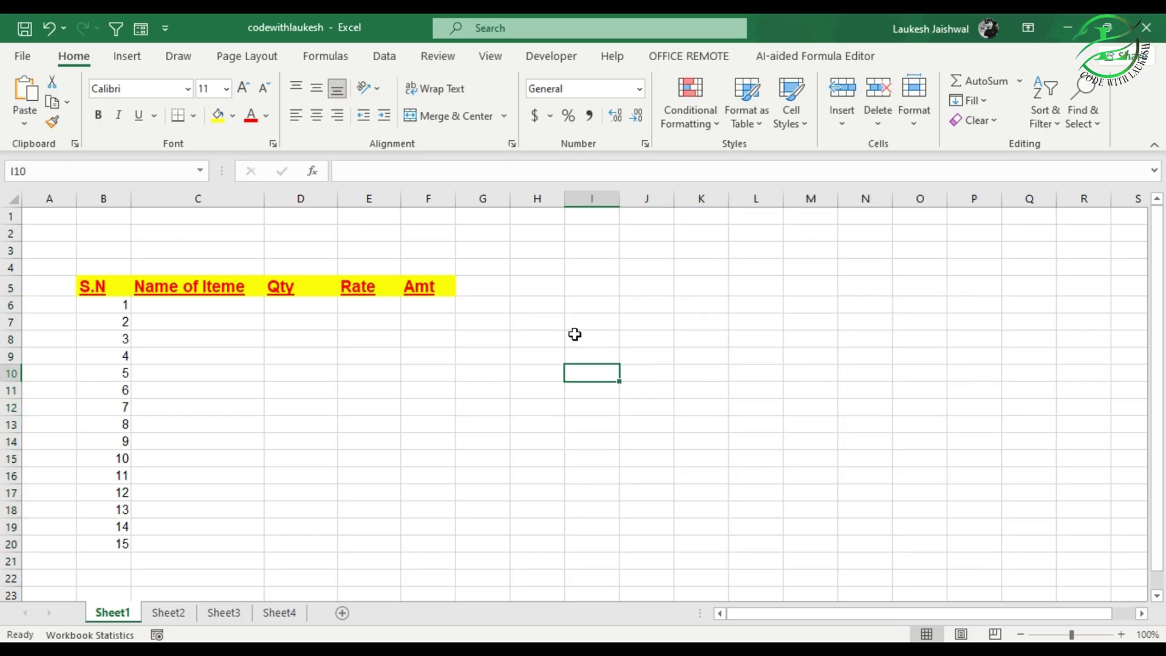
pyautogui.click(592, 309)
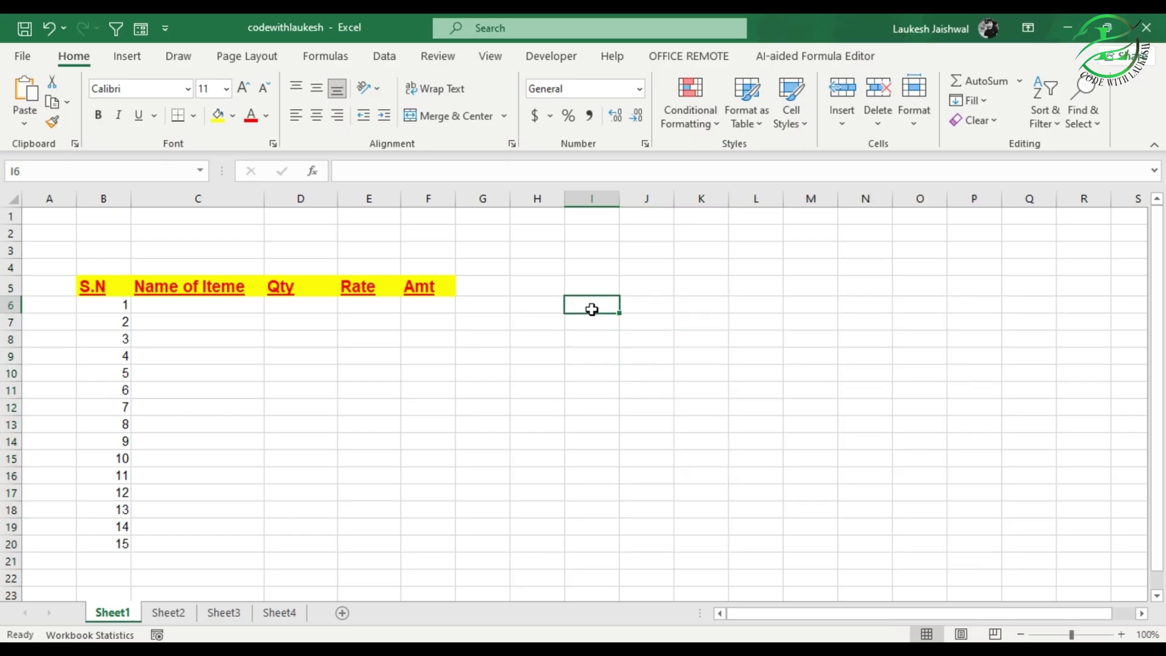
pyautogui.click(643, 309)
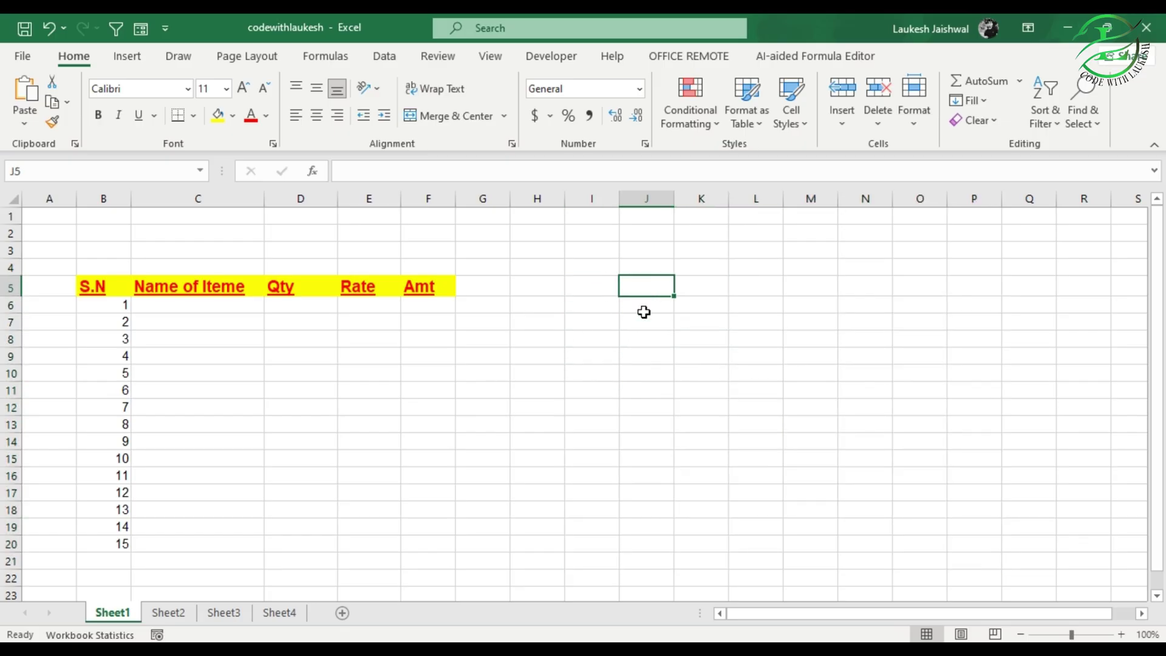
pyautogui.click(609, 315)
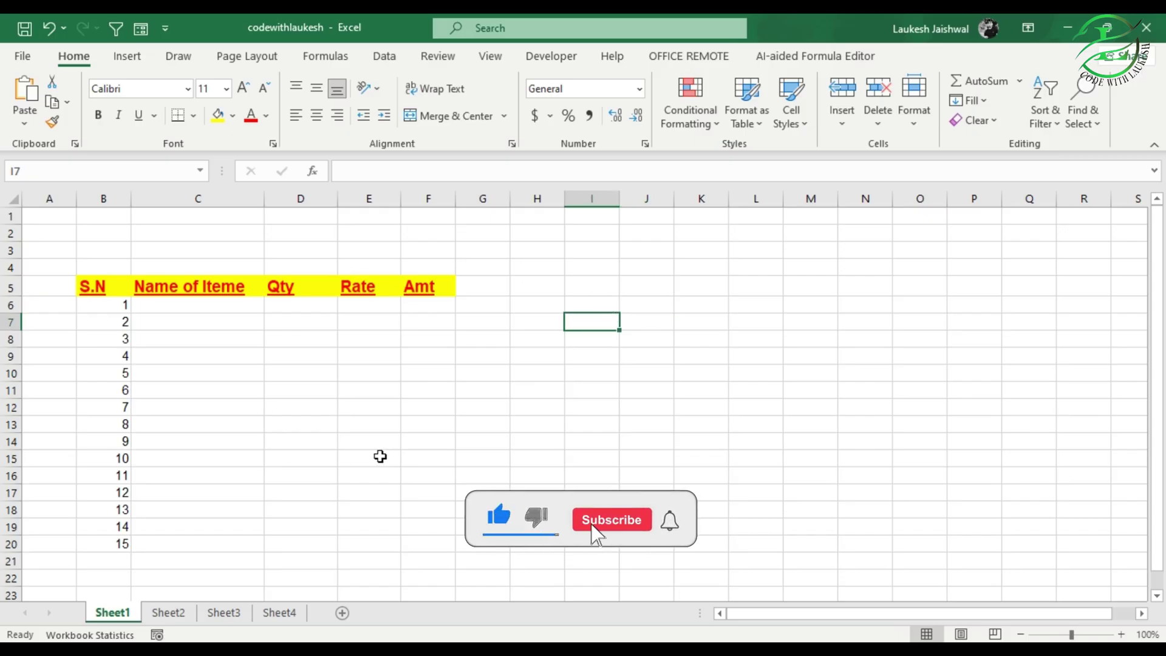
pyautogui.moveTo(653, 285); pyautogui.dragTo(950, 486)
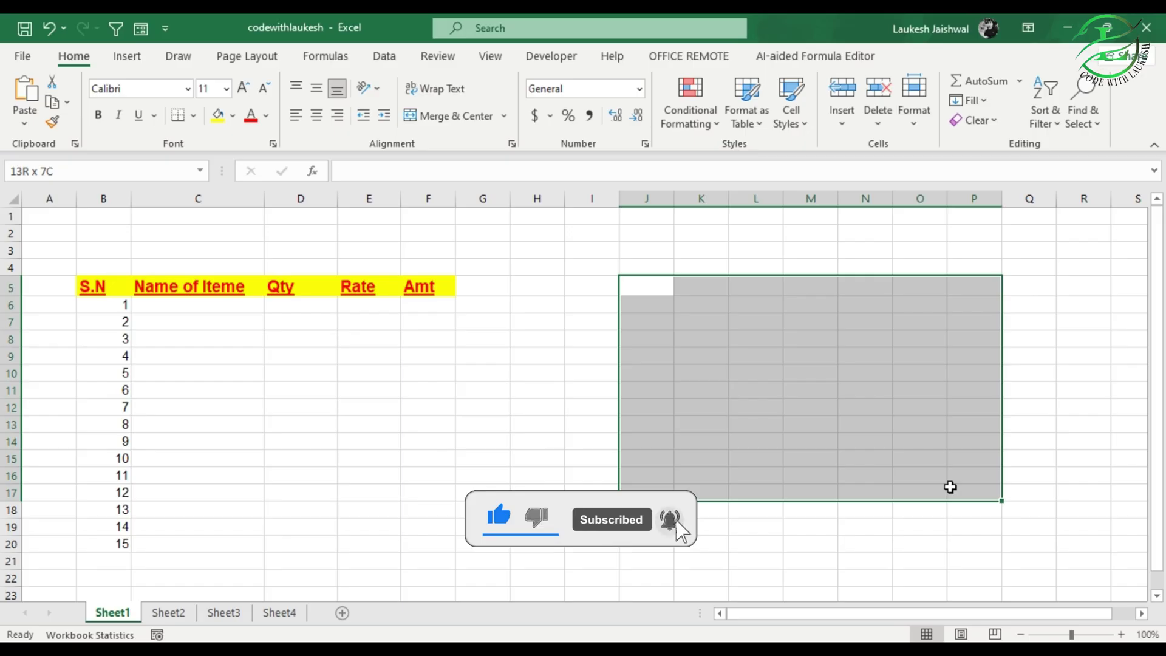
pyautogui.click(521, 430)
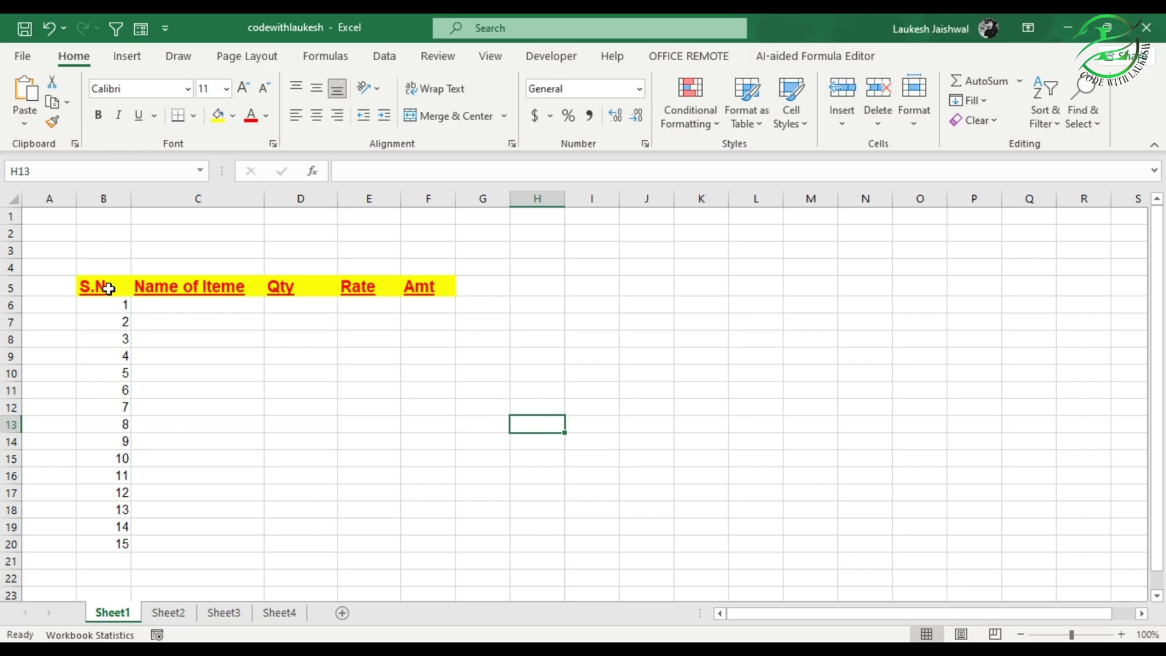
# Apply all borders to the table range B5 to F28 and check the bordered rows.
pyautogui.moveTo(107, 289); pyautogui.dragTo(443, 574)
pyautogui.click(195, 116)
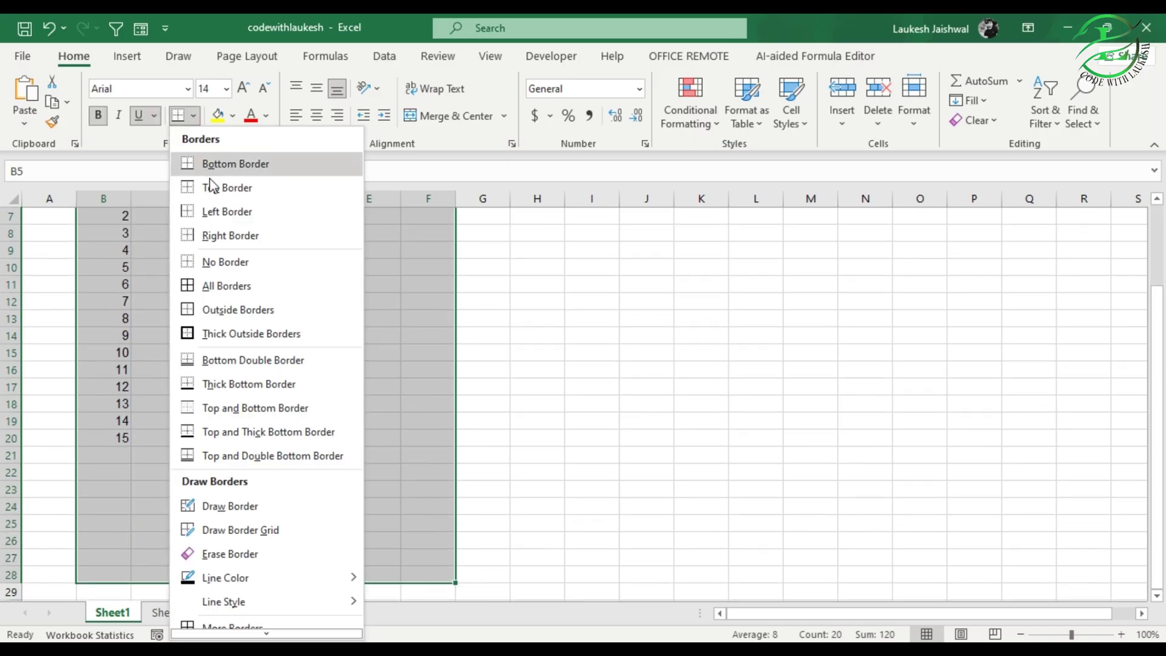
pyautogui.click(222, 294)
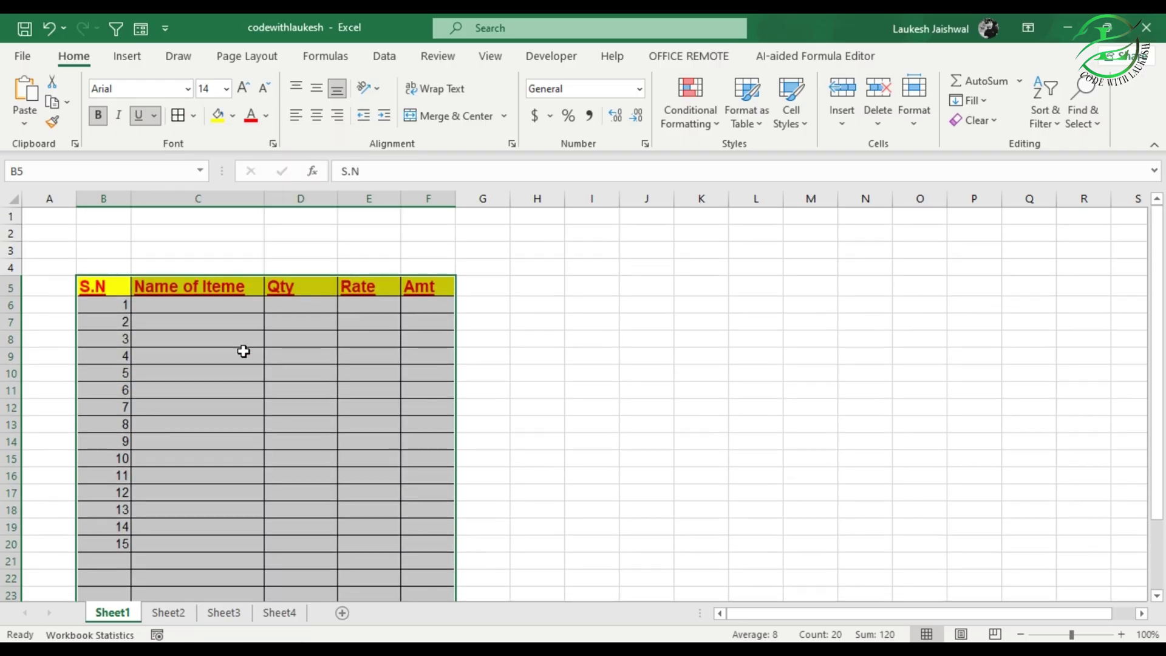
pyautogui.click(381, 362)
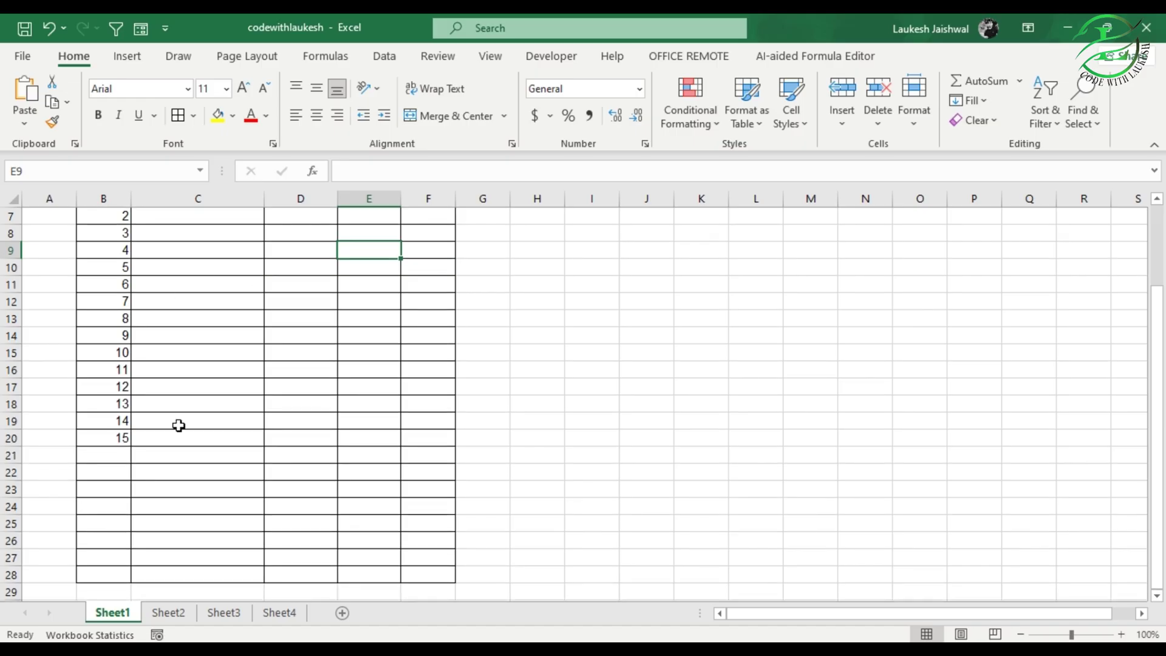
pyautogui.scroll(-2, 207, 435)
pyautogui.scroll(4, 237, 441)
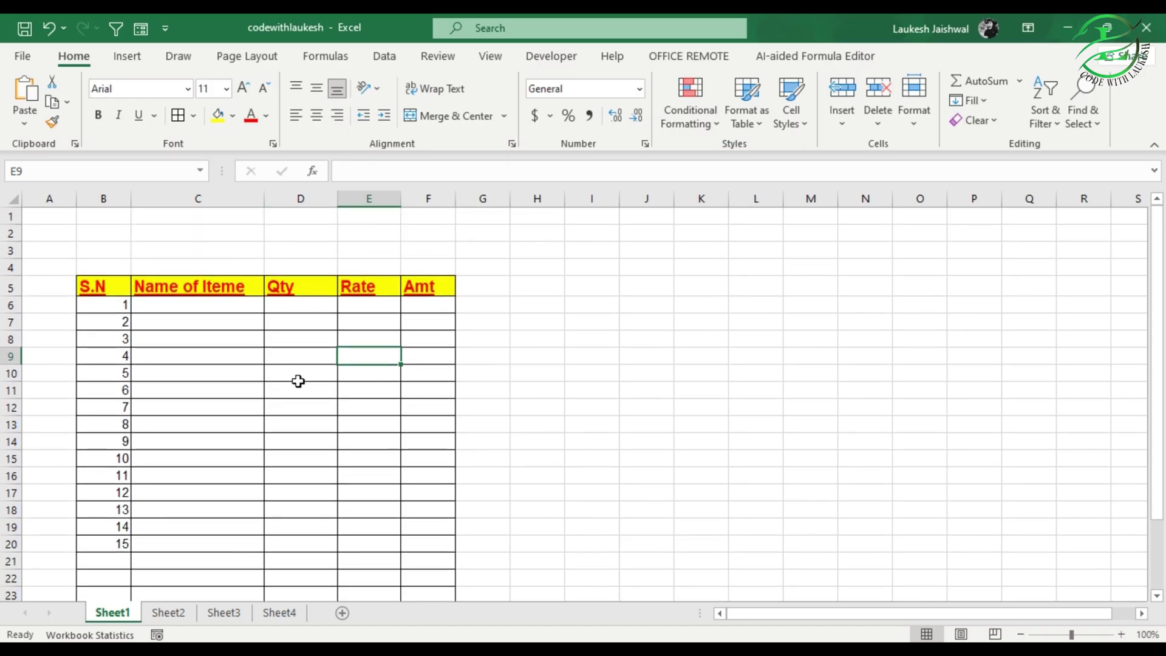
pyautogui.moveTo(577, 286); pyautogui.dragTo(740, 463)
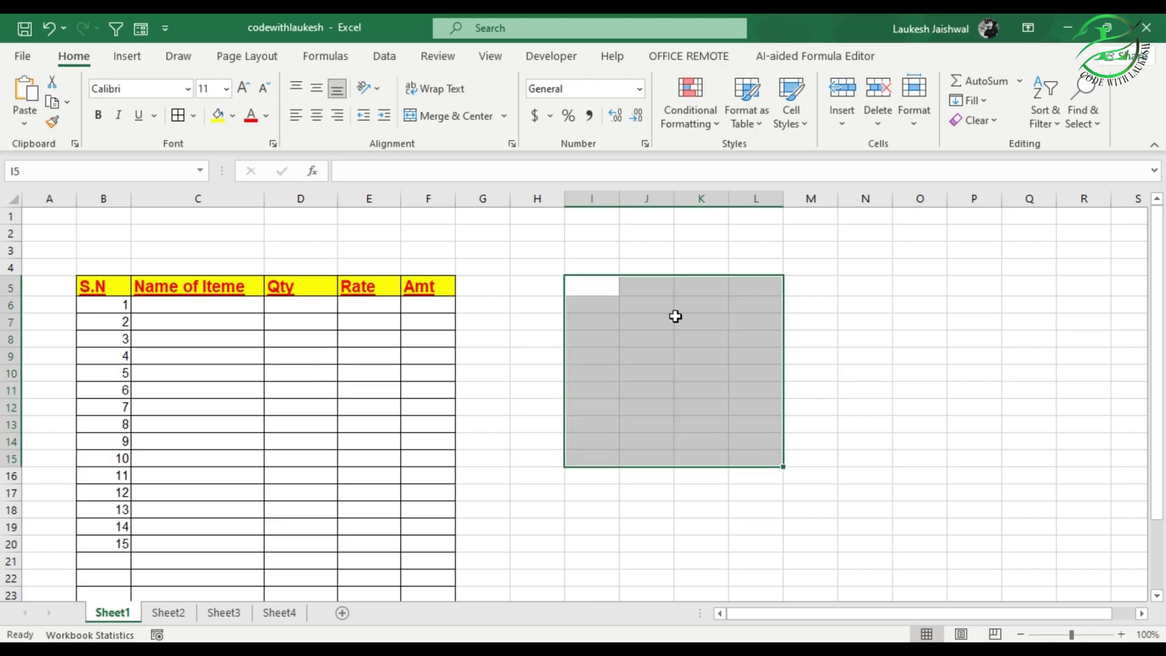
pyautogui.click(534, 294)
pyautogui.click(534, 340)
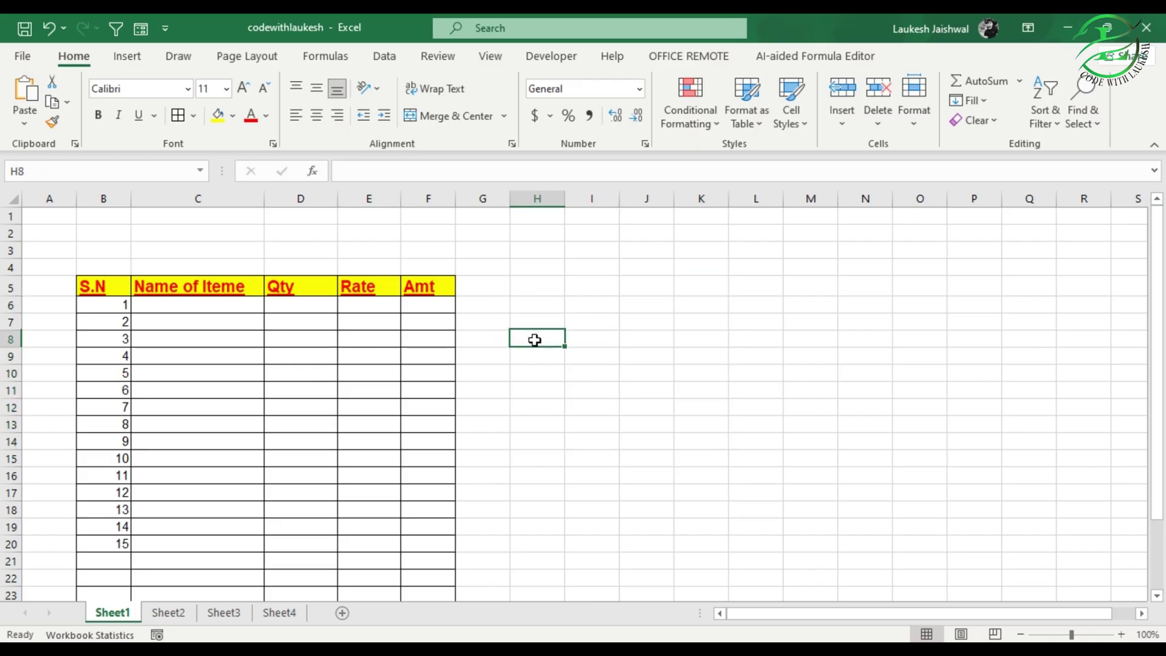
pyautogui.click(545, 285)
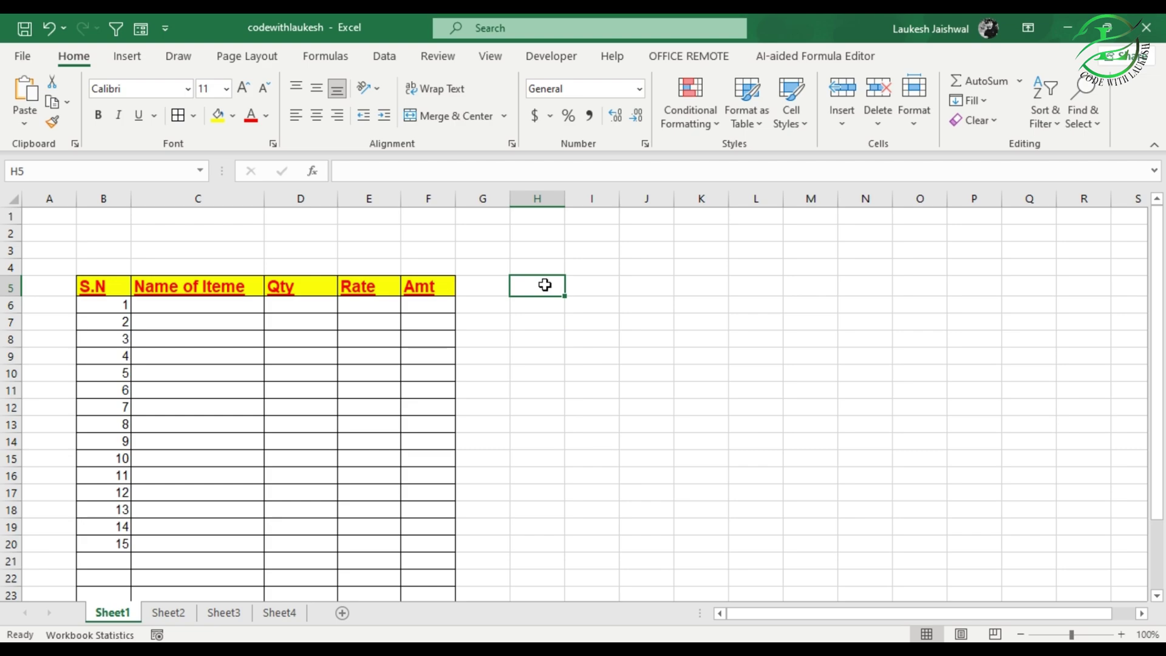
pyautogui.click(544, 276)
pyautogui.click(541, 307)
pyautogui.click(544, 326)
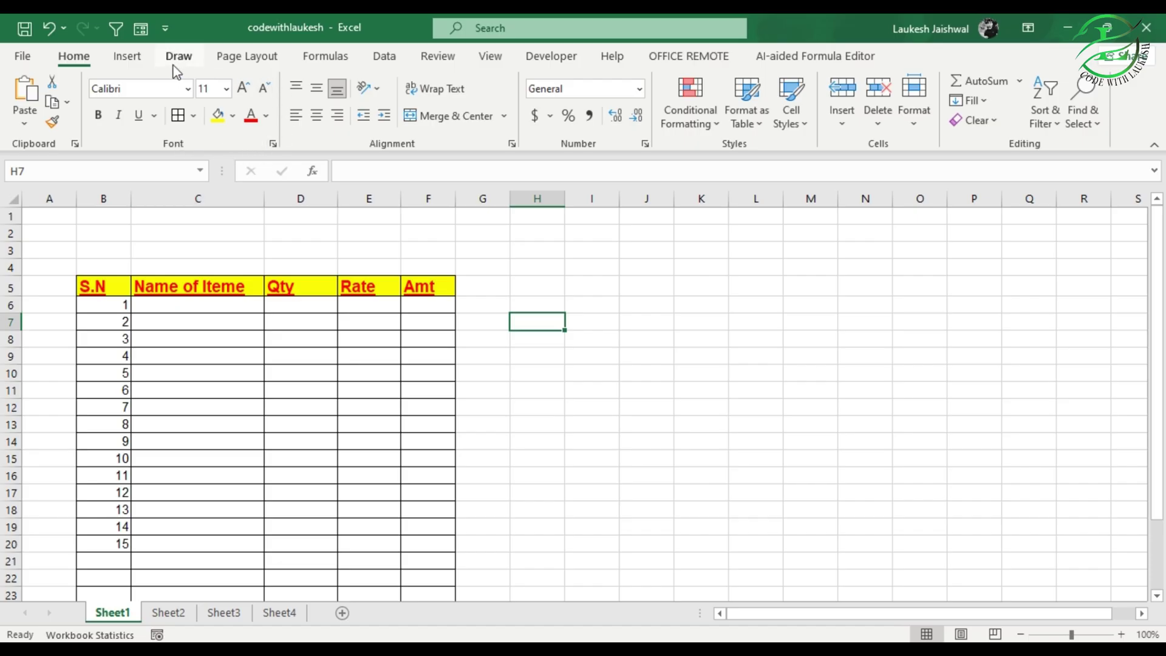
pyautogui.click(133, 88)
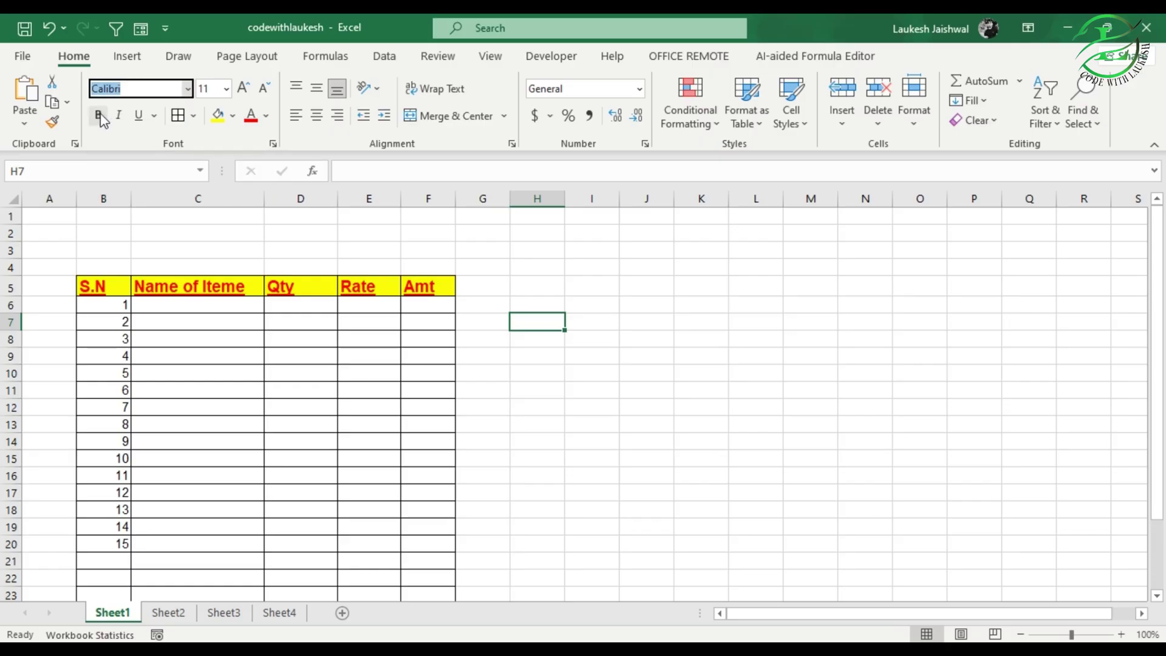
pyautogui.click(133, 141)
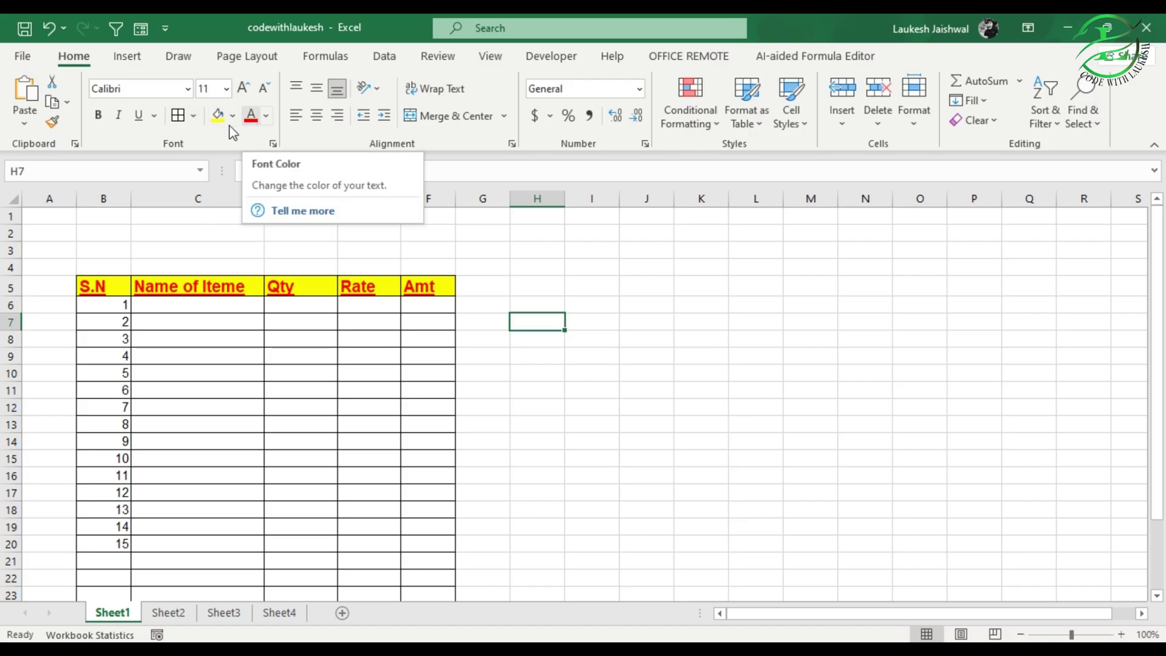
pyautogui.click(156, 328)
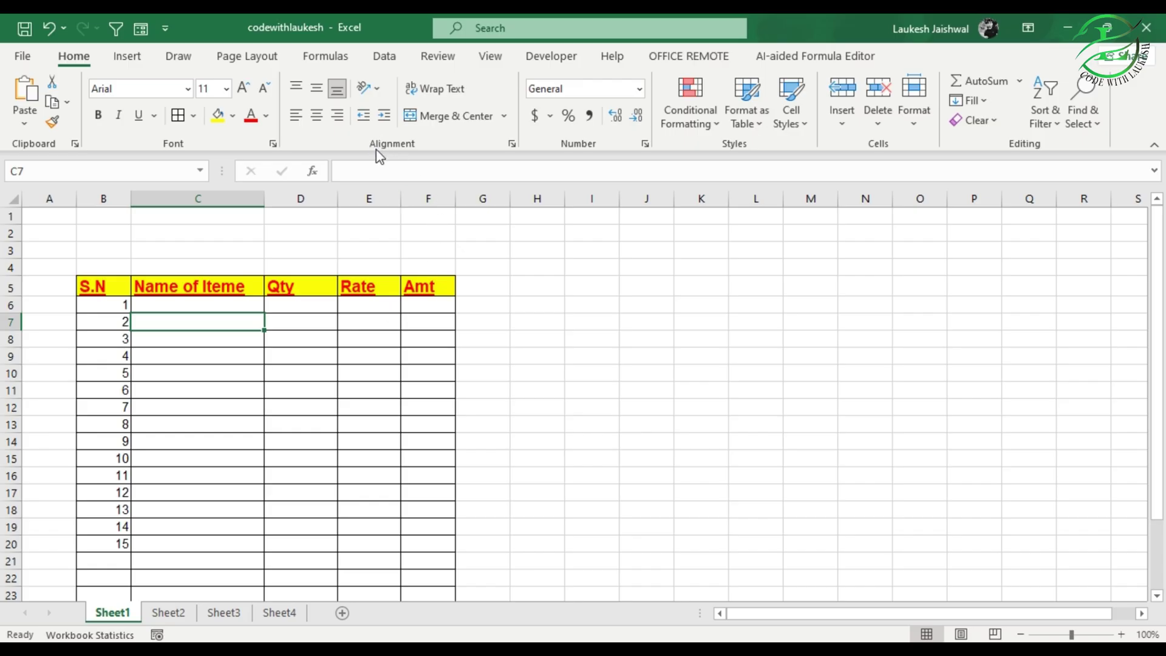
pyautogui.click(187, 340)
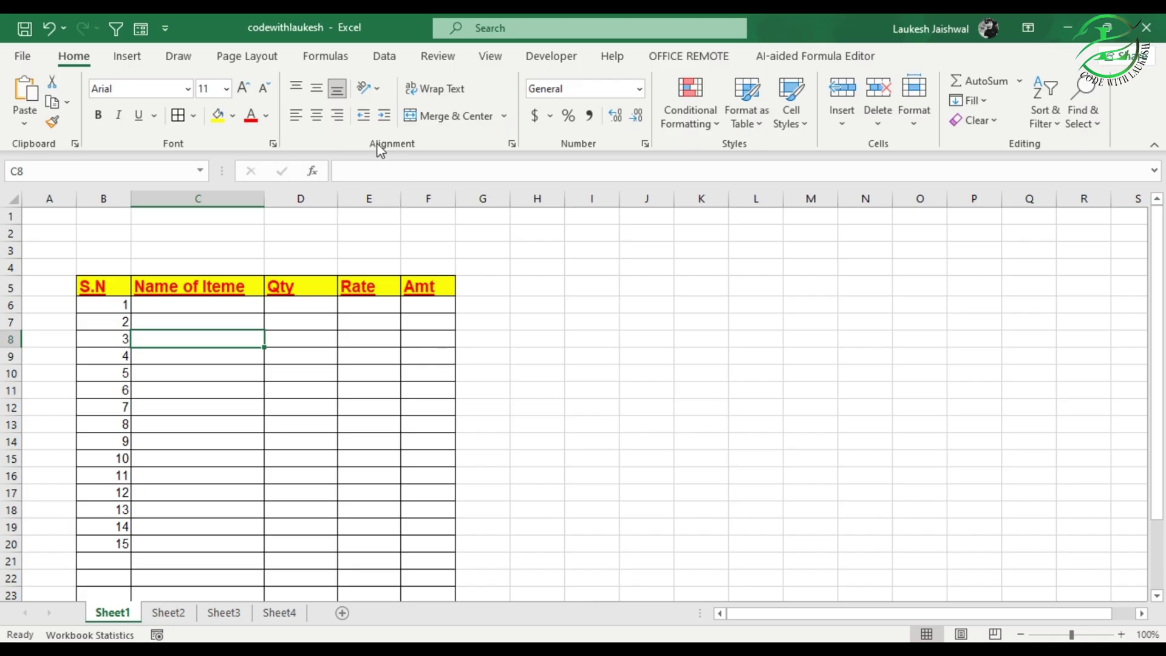
pyautogui.click(235, 322)
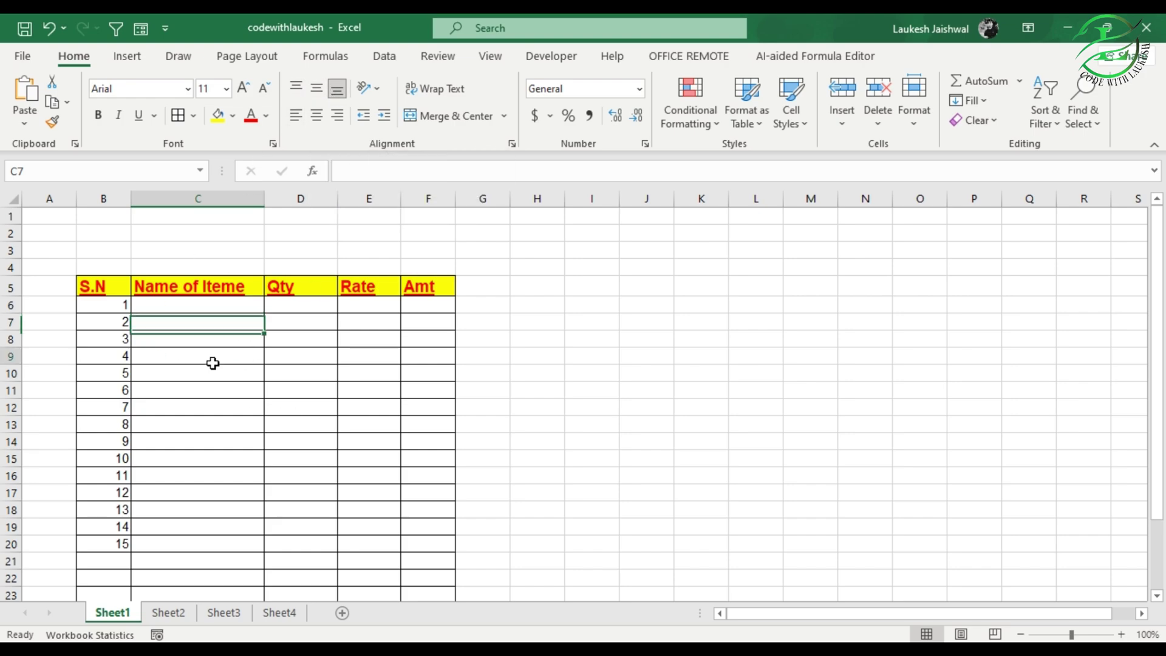
# Increase the height of header row 5 to roughly twice the height of the rows below it.
pyautogui.click(167, 286)
pyautogui.click(92, 288)
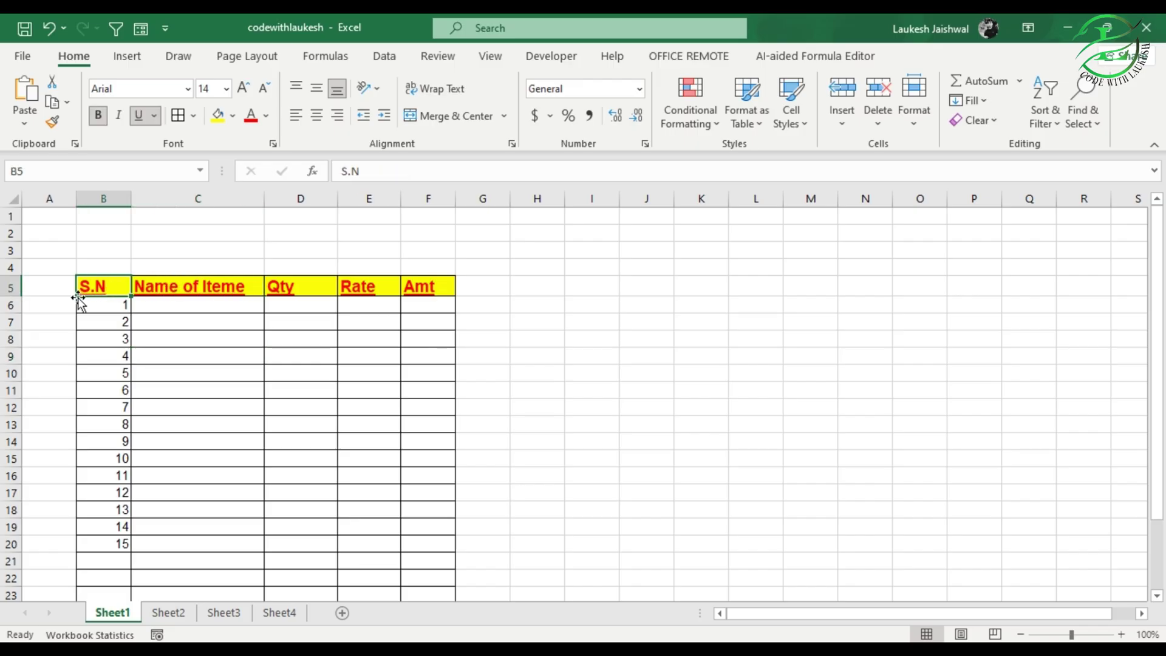
pyautogui.click(11, 288)
pyautogui.moveTo(12, 296)
pyautogui.mouseDown()
pyautogui.moveTo(8, 329)
pyautogui.moveTo(16, 304)
pyautogui.mouseUp()
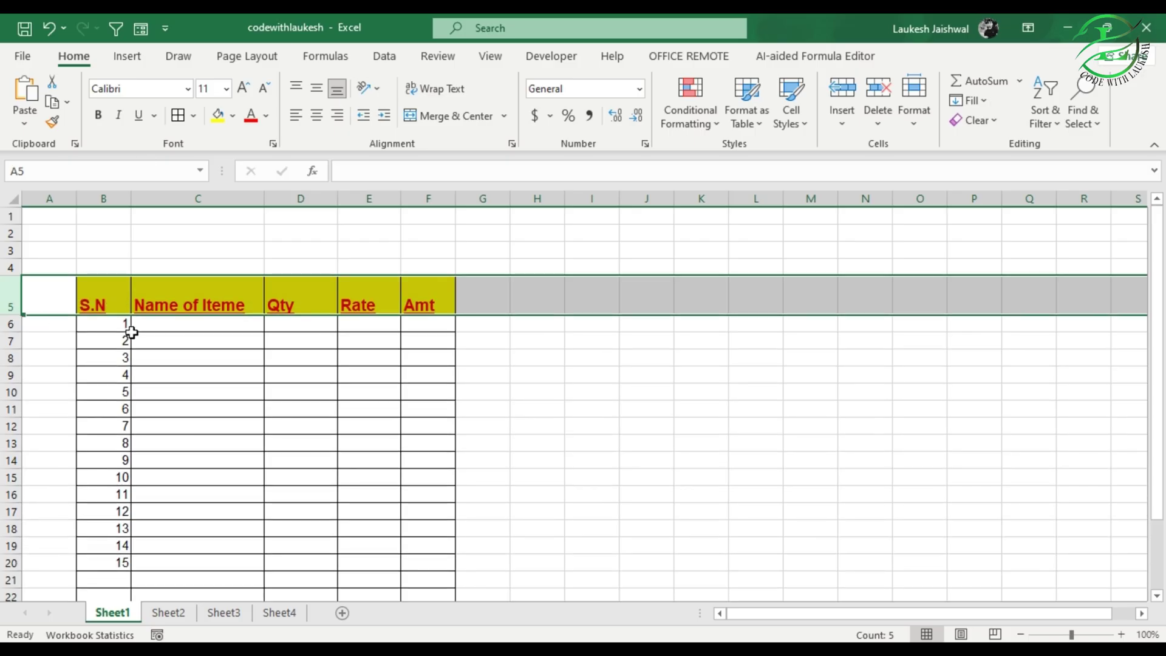
pyautogui.click(208, 339)
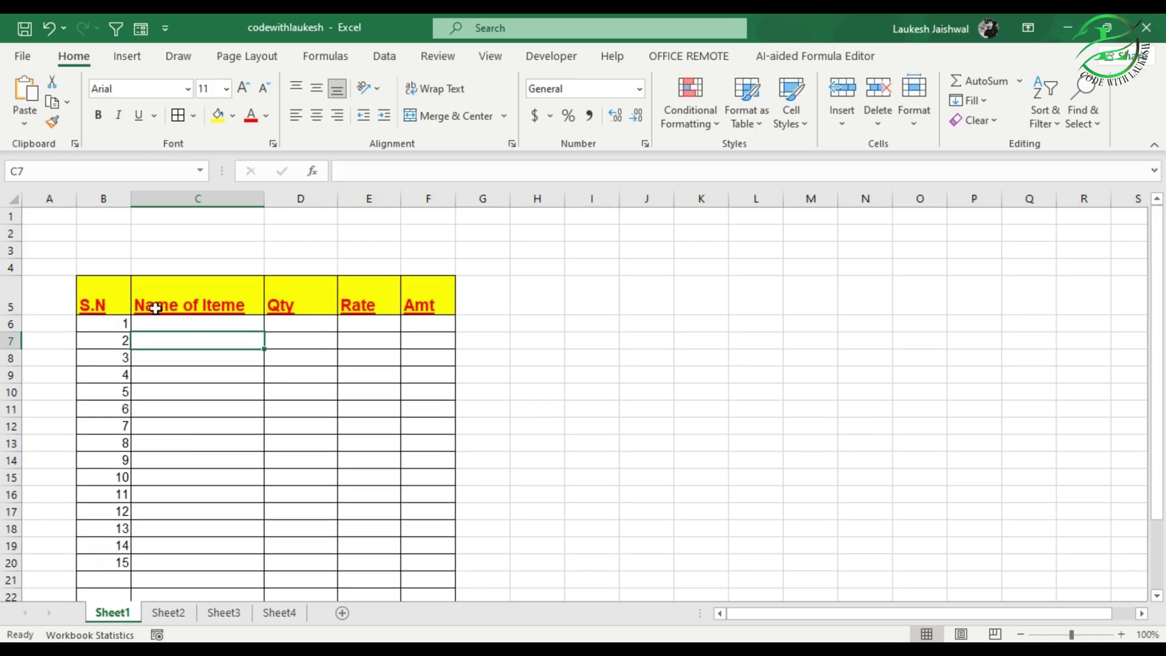
# Align the header cells B5 to F5 to the middle vertically and to the left horizontally.
pyautogui.moveTo(93, 302); pyautogui.dragTo(425, 305)
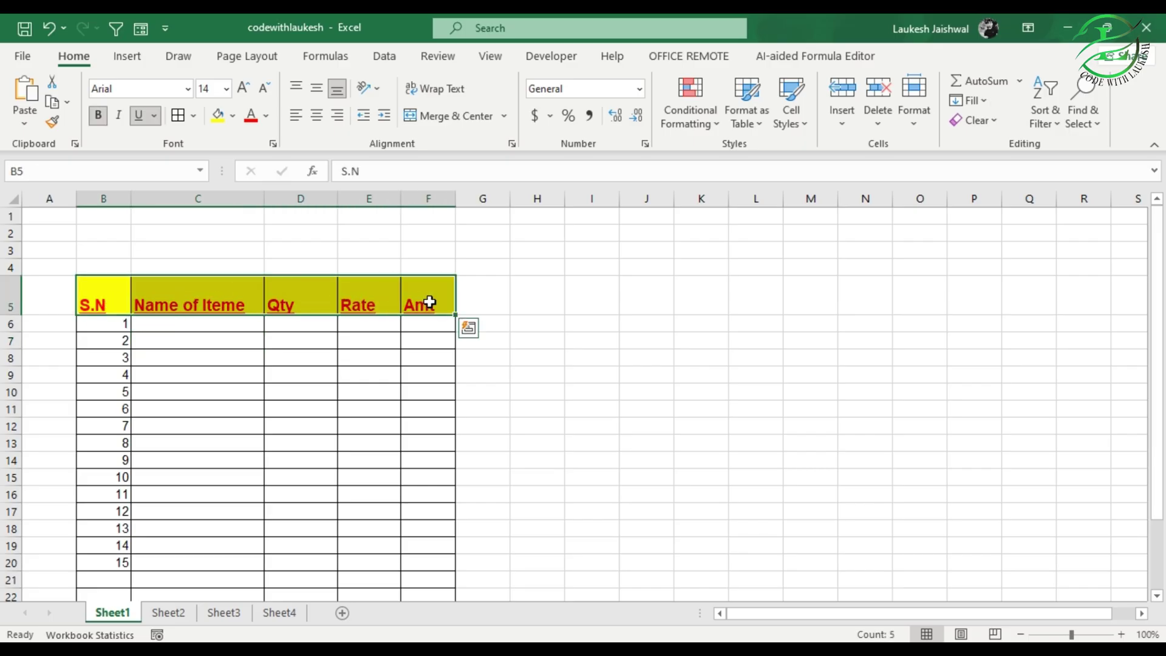
pyautogui.click(296, 116)
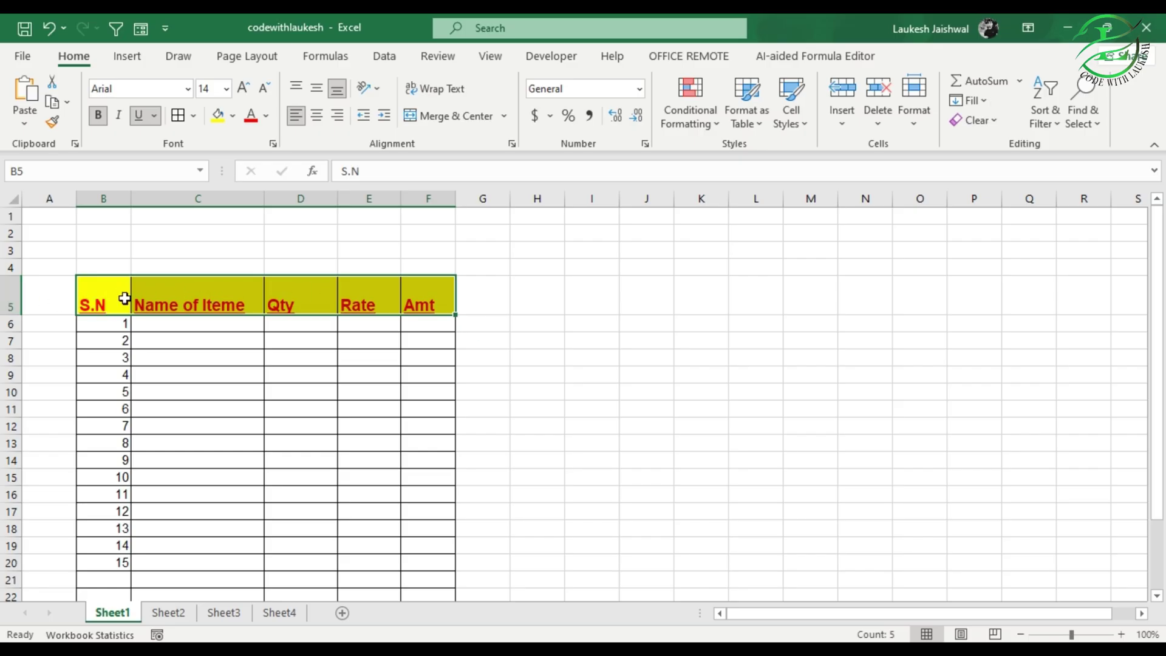
pyautogui.click(312, 92)
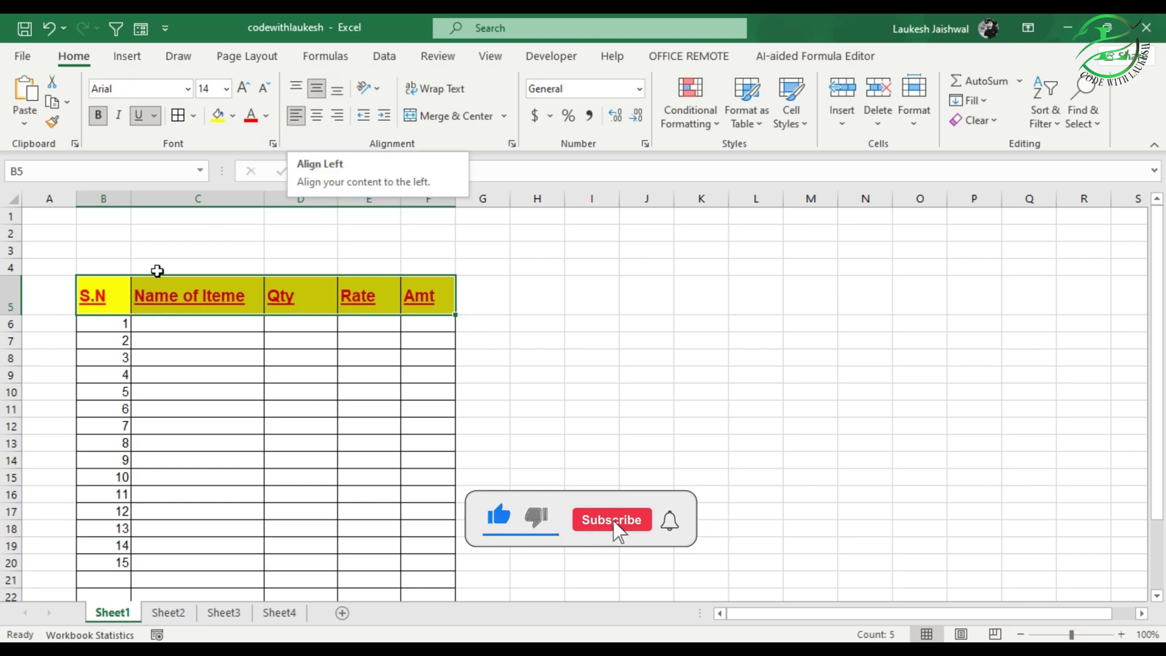
pyautogui.click(296, 118)
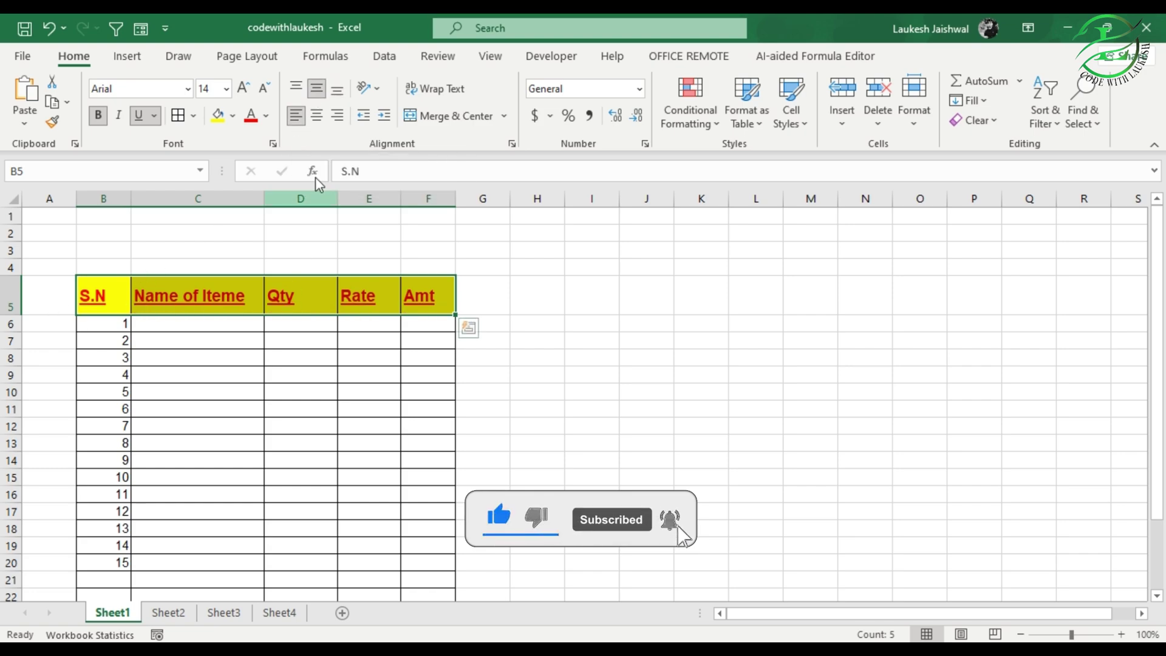
# Try center and right alignment on the header cells B5 to F5, and leave them horizontally centered.
pyautogui.click(319, 119)
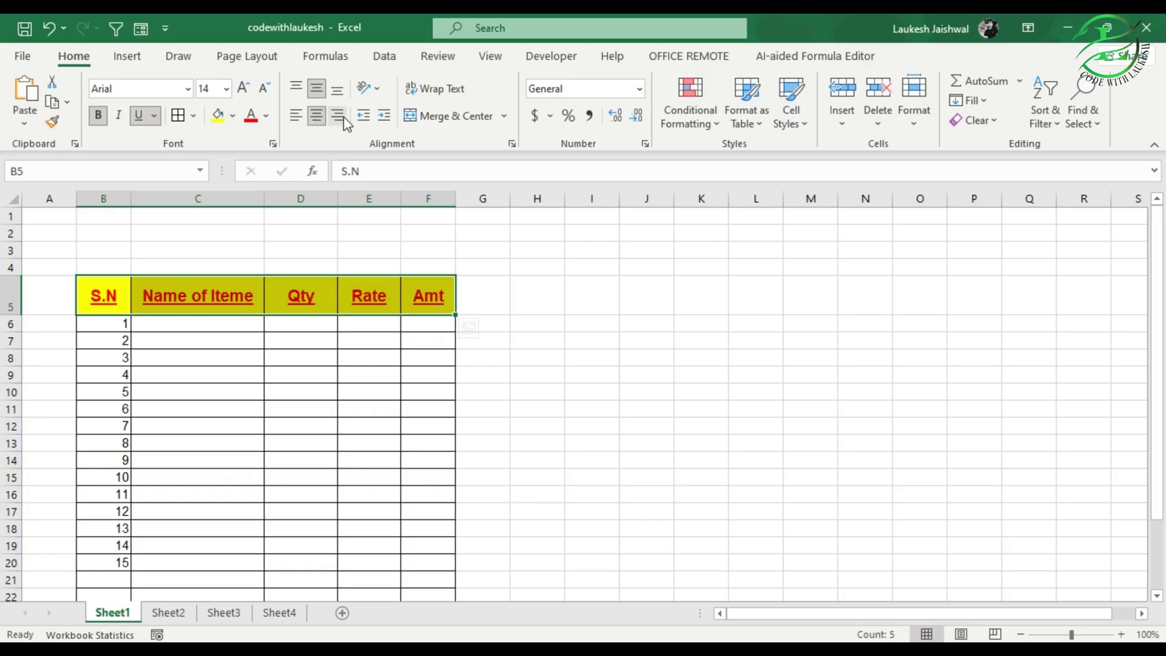
pyautogui.click(338, 116)
pyautogui.click(318, 116)
pyautogui.click(294, 338)
pyautogui.moveTo(118, 304); pyautogui.dragTo(389, 325)
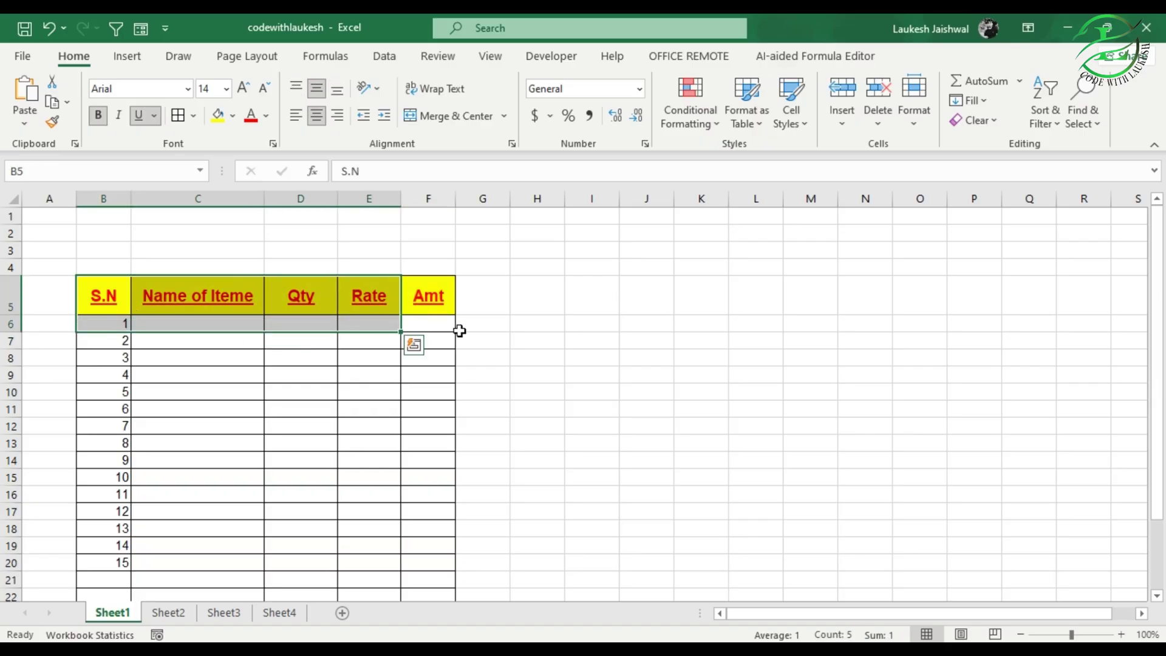
# Center the serial numbers 1 to 15 in cells B6 to B20 horizontally.
pyautogui.click(91, 323)
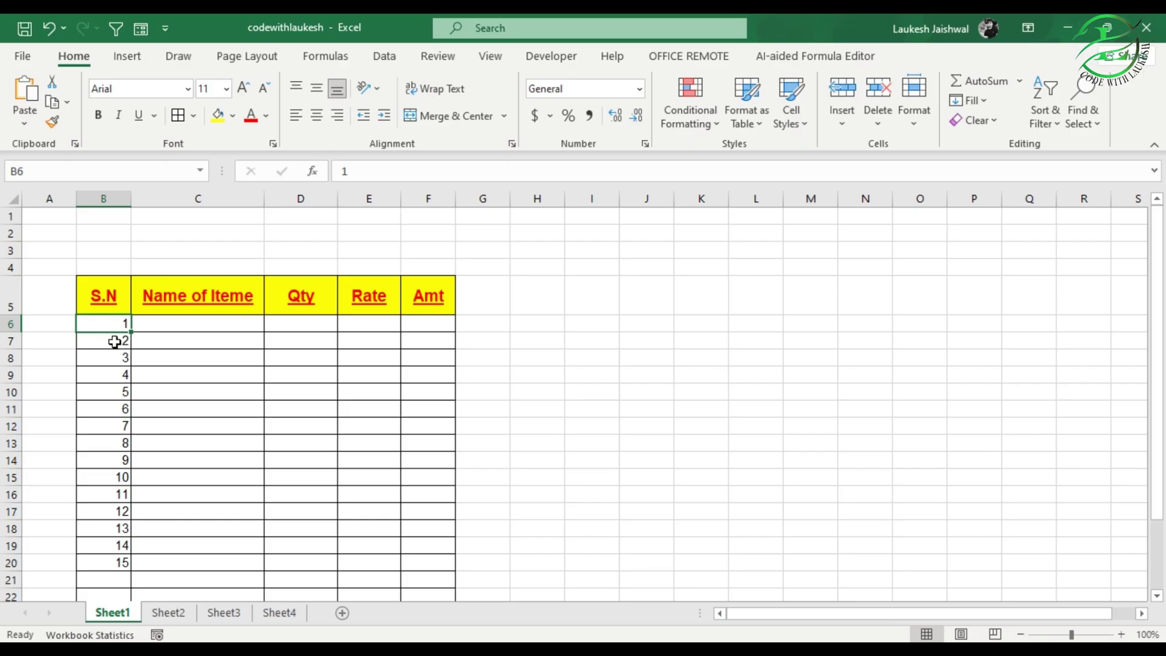
pyautogui.moveTo(114, 328); pyautogui.dragTo(109, 562)
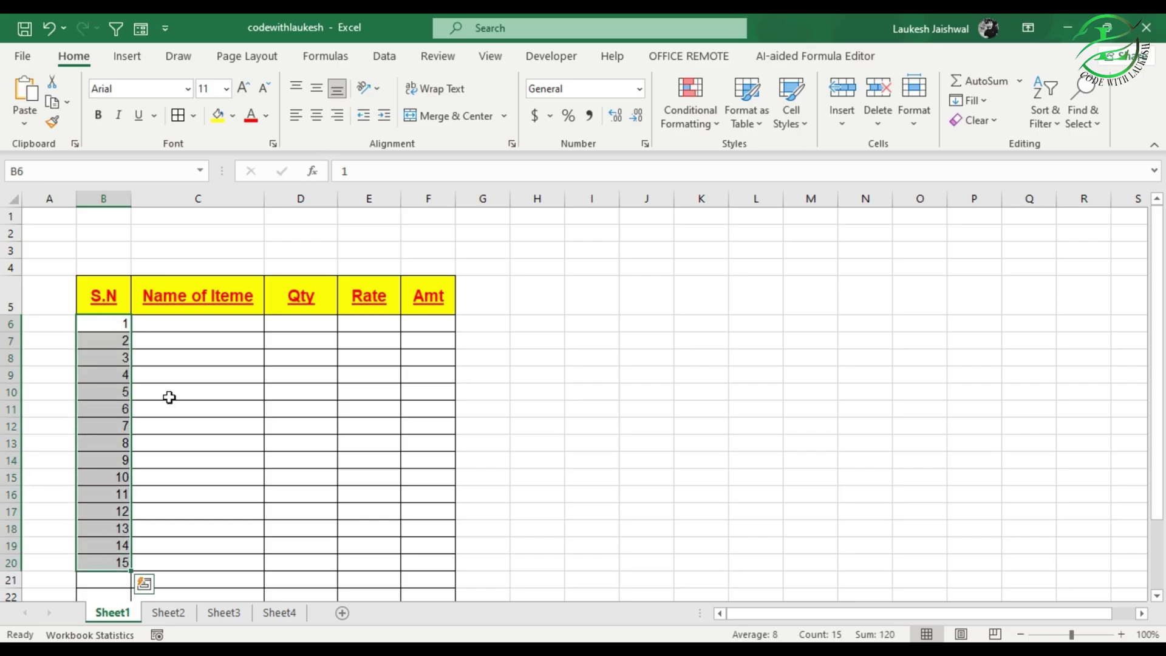
pyautogui.click(317, 116)
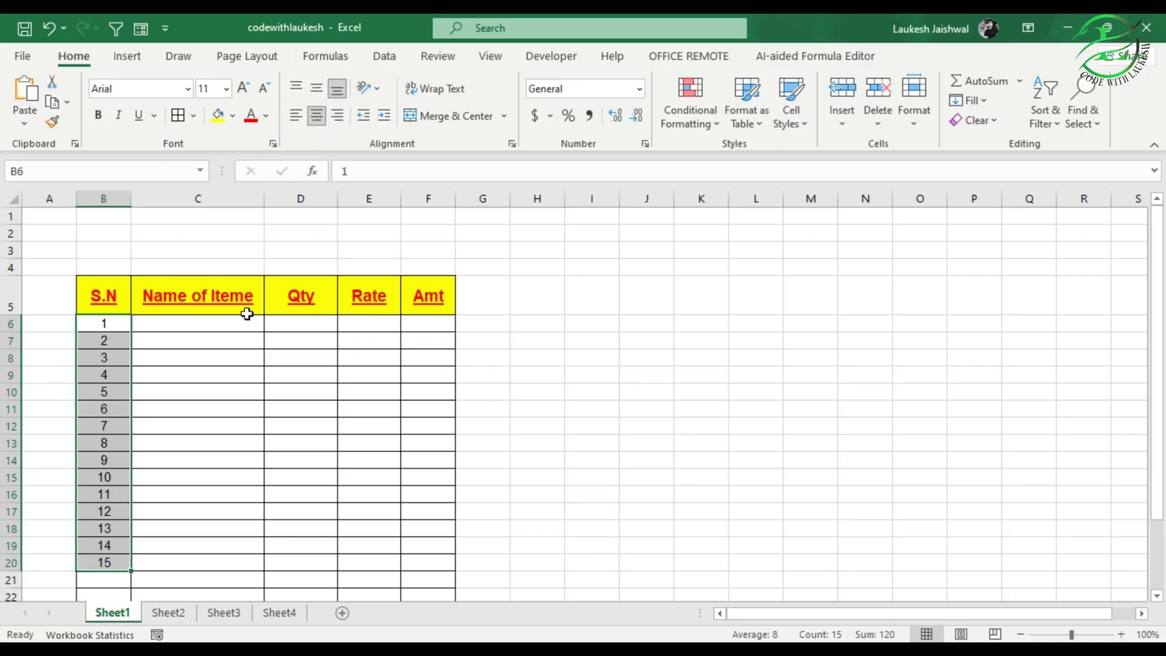
pyautogui.click(325, 246)
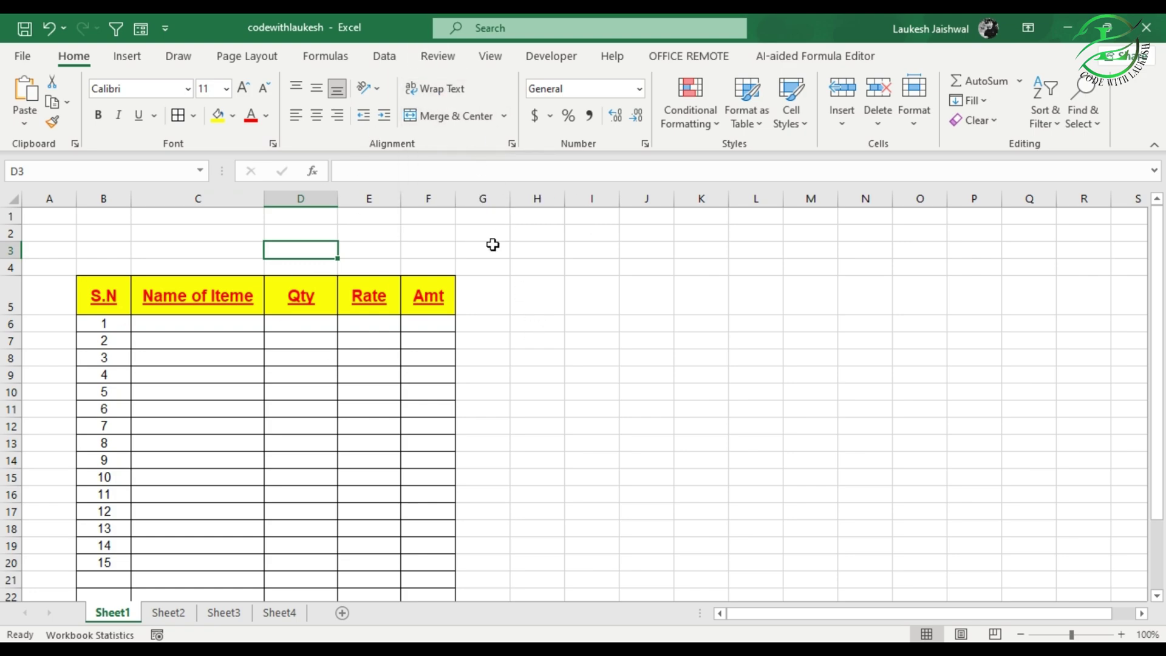
# Enter the sample text "Nam of Item" in cell H8.
pyautogui.click(539, 358)
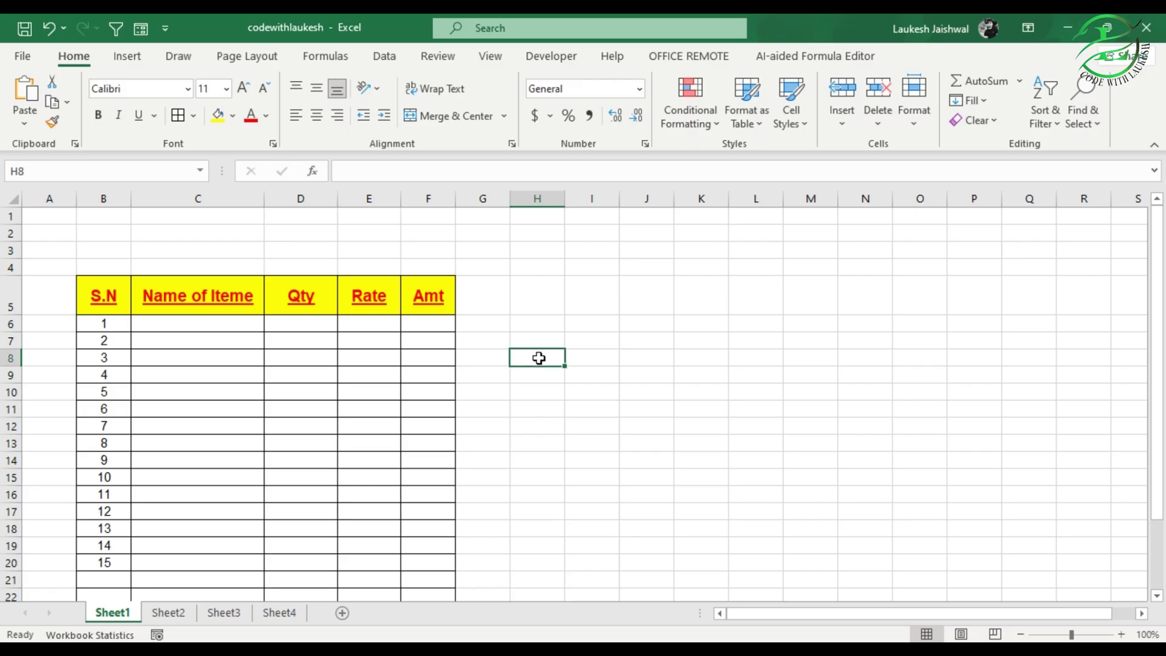
pyautogui.write('Nam of Item')
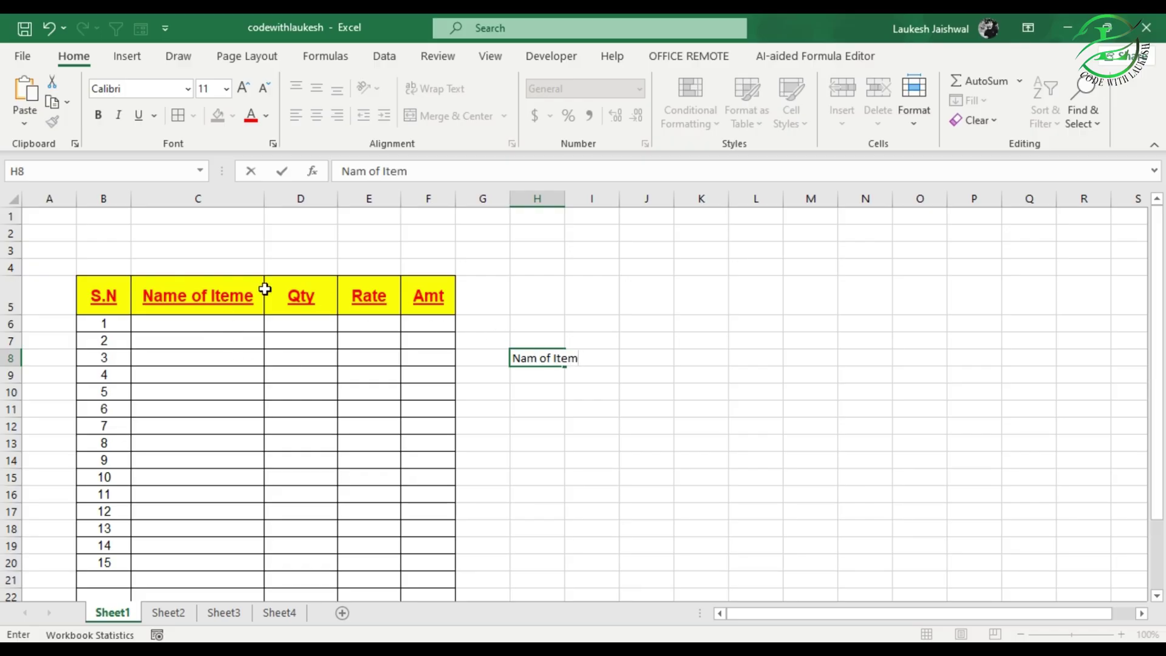
pyautogui.click(558, 411)
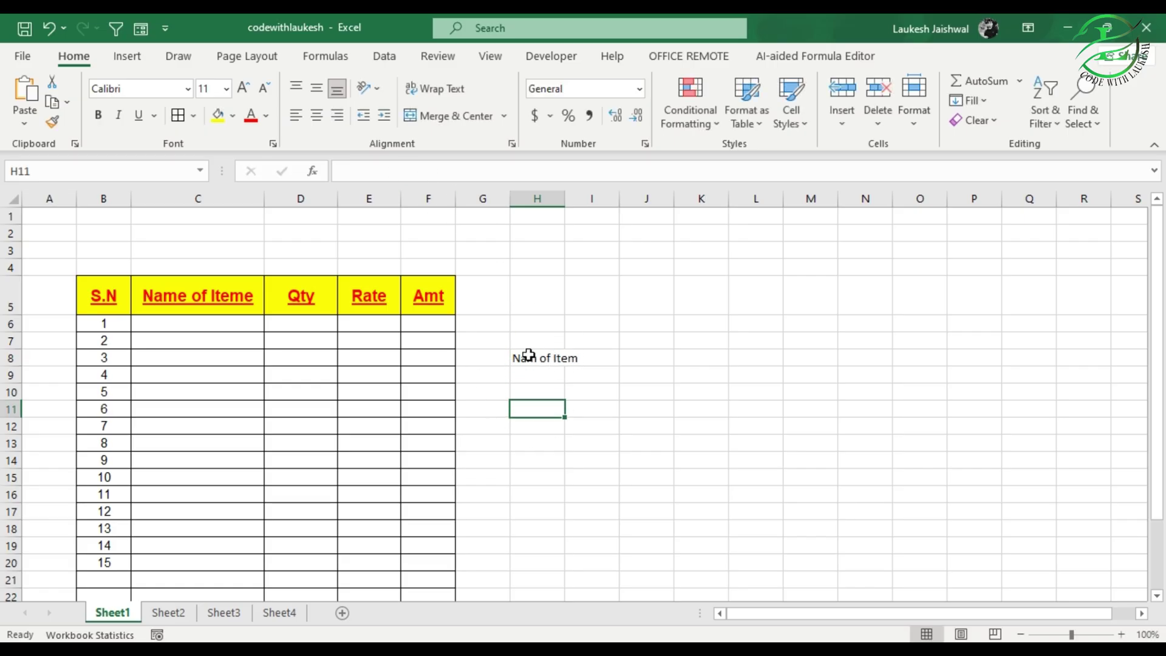
# Set the content of cell H8 to "Particular Name".
pyautogui.click(549, 359)
pyautogui.moveTo(432, 177); pyautogui.dragTo(340, 173)
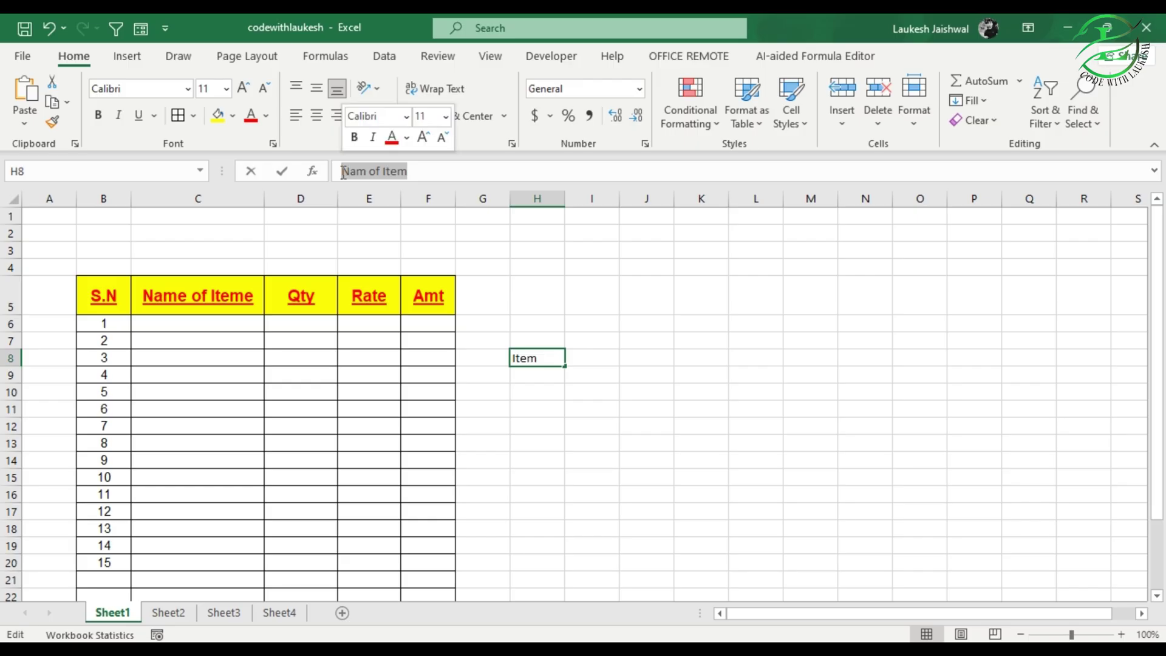
pyautogui.press('BackSpace')
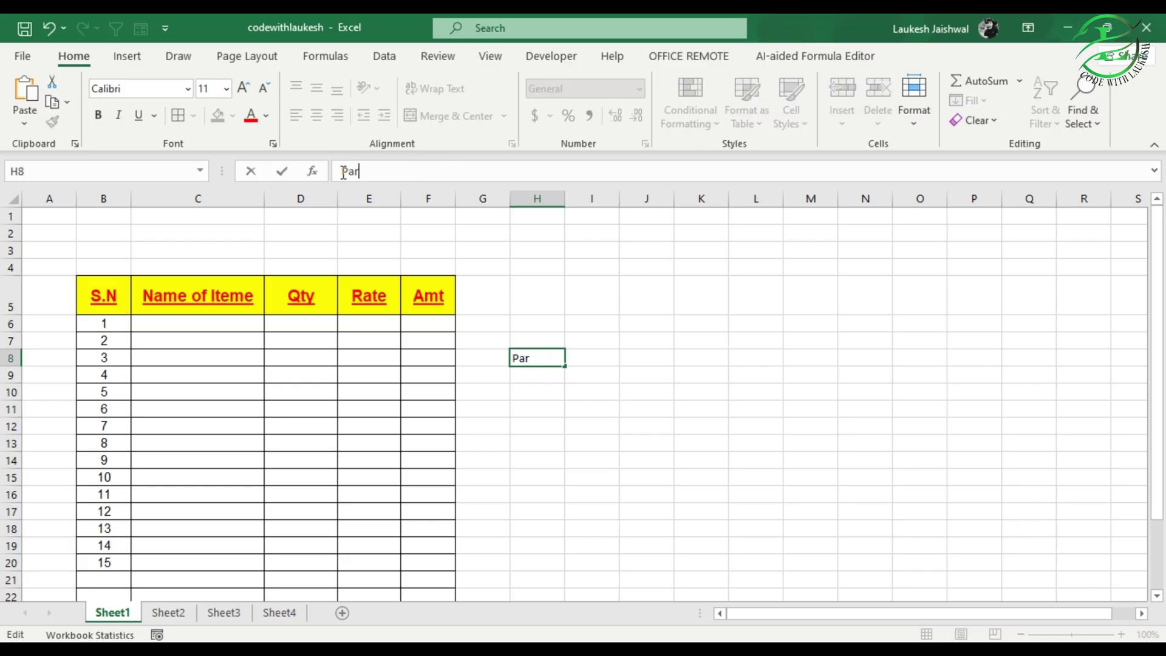
pyautogui.write('Particular Name')
pyautogui.click(592, 409)
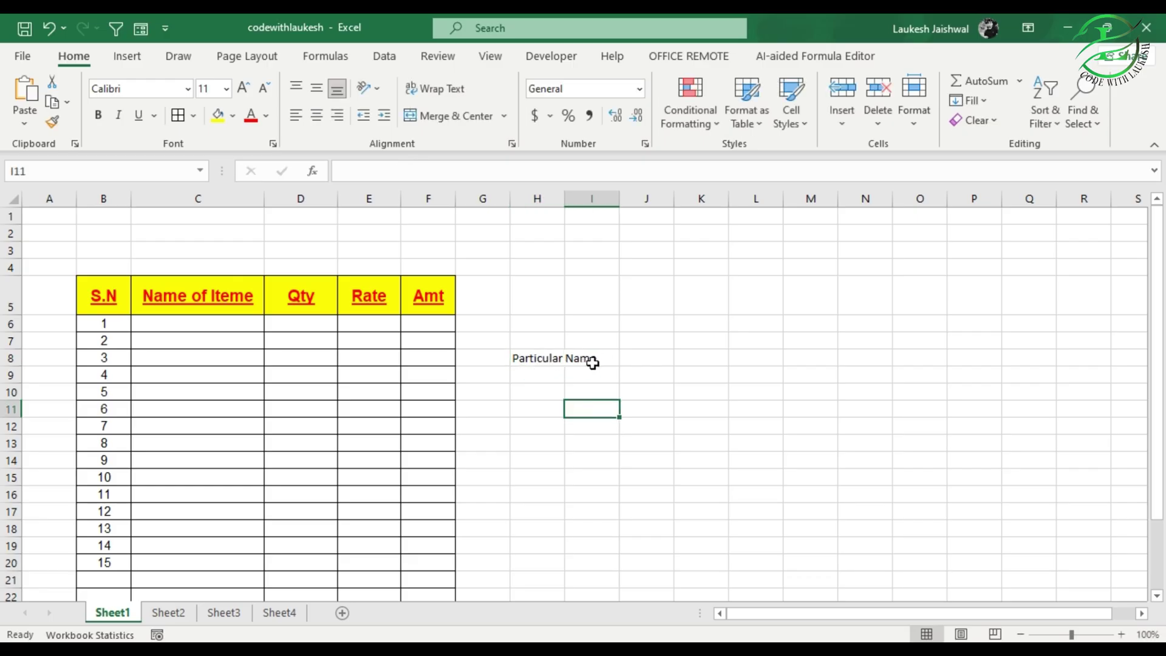
# Wrap the text in cell H8 so that it fits the column width on two lines.
pyautogui.click(537, 358)
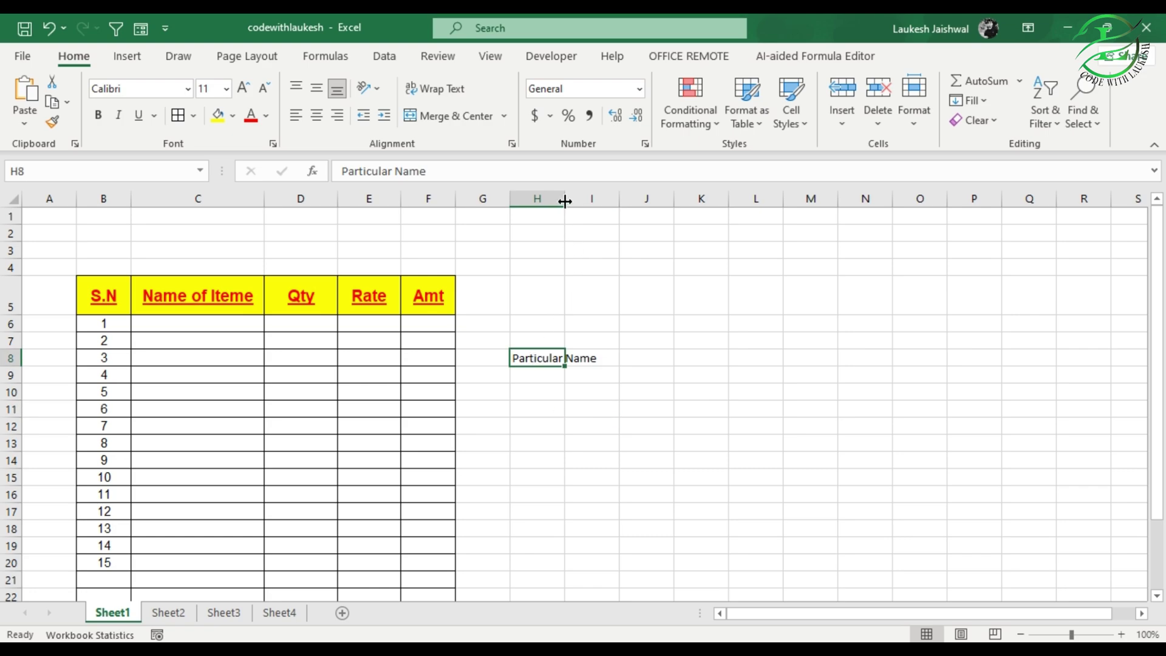
pyautogui.click(583, 422)
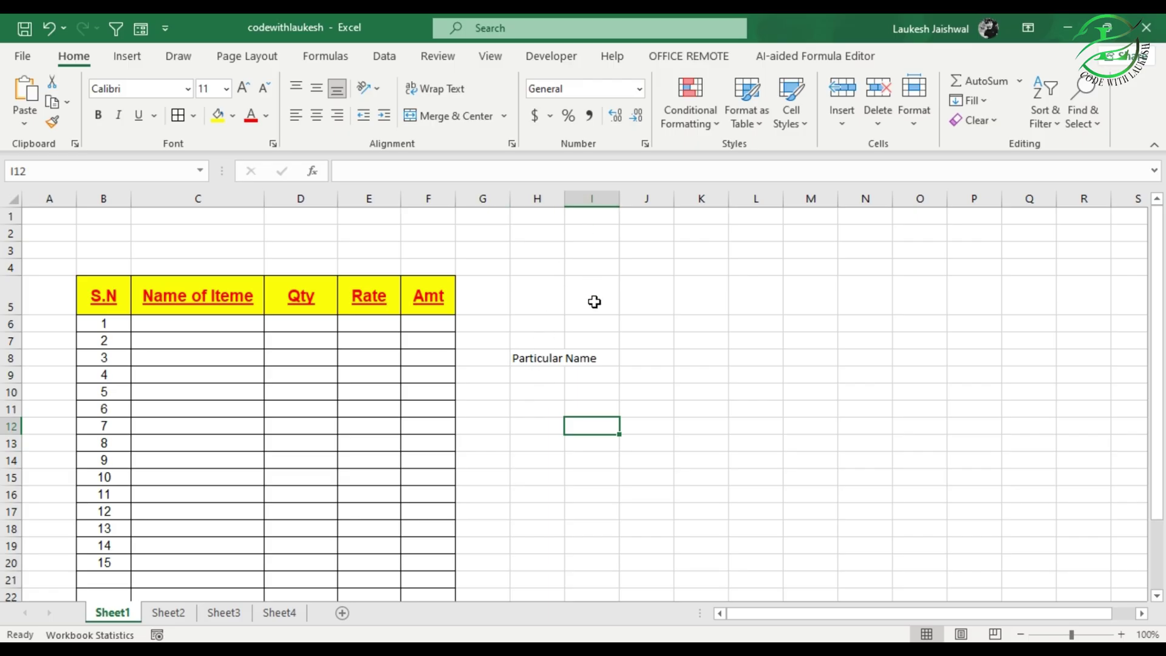
pyautogui.click(542, 359)
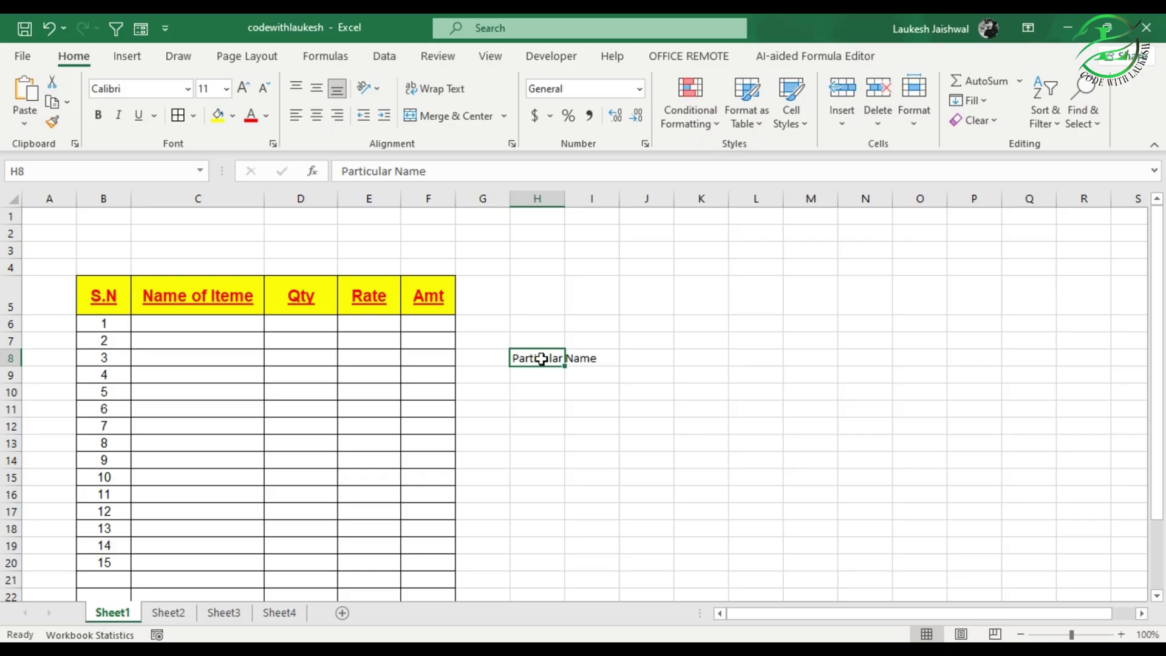
pyautogui.click(541, 419)
pyautogui.click(547, 356)
pyautogui.click(446, 102)
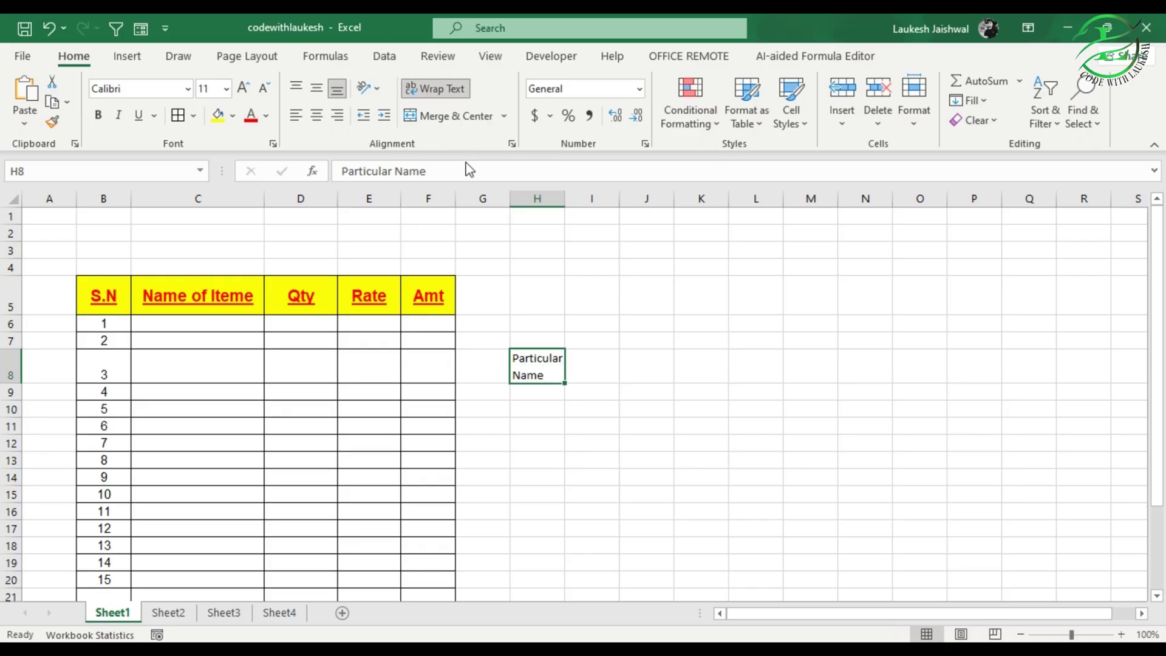
pyautogui.click(547, 395)
pyautogui.click(538, 379)
# Test text wrapping in cell J8 with the sample text "kfjhskjfbfjbdkjfsejfnjfs d", and clear the cell's content.
pyautogui.click(646, 372)
pyautogui.write('kfjhskjfbfjbdkjfsejfnjfs d')
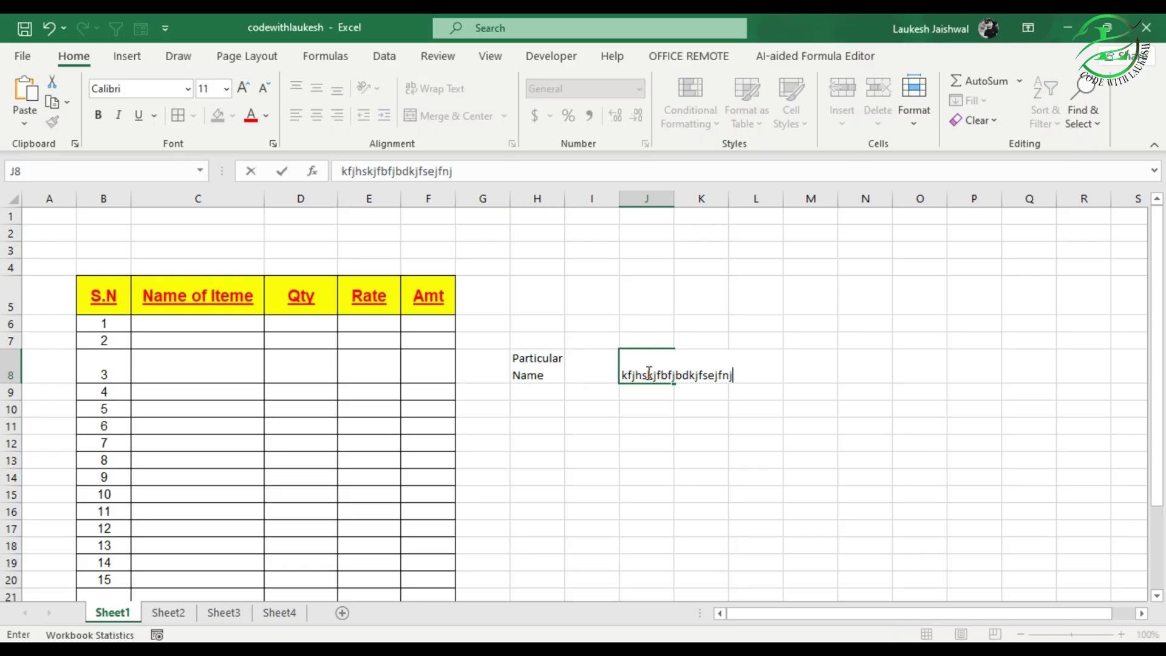
pyautogui.click(669, 476)
pyautogui.click(658, 371)
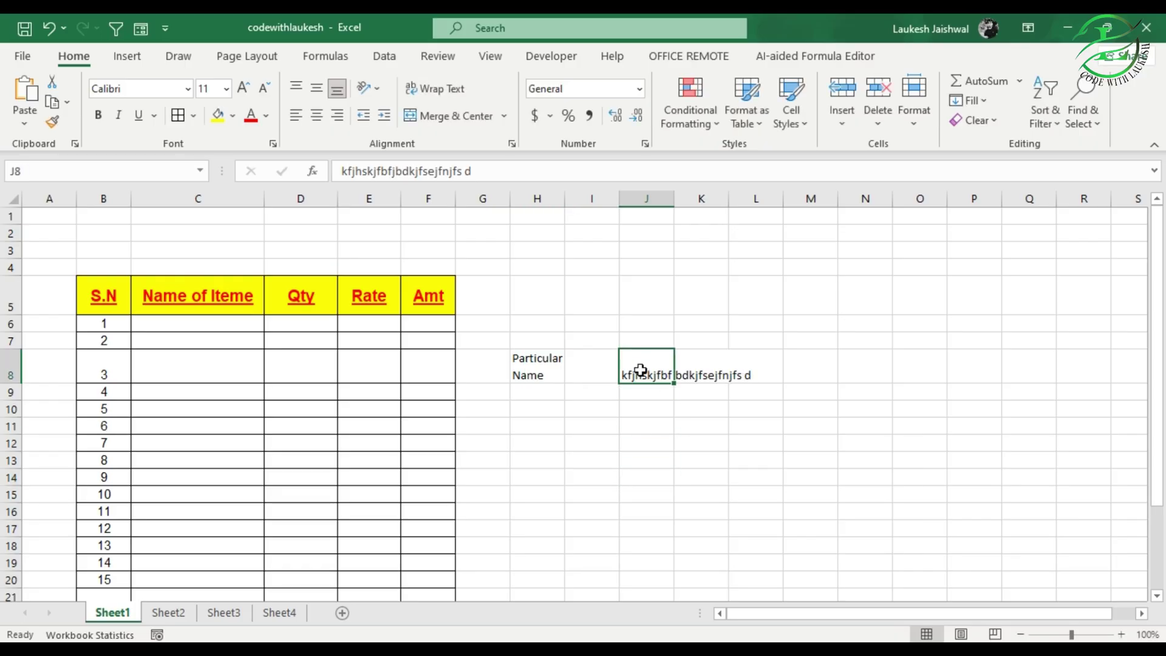
pyautogui.click(425, 90)
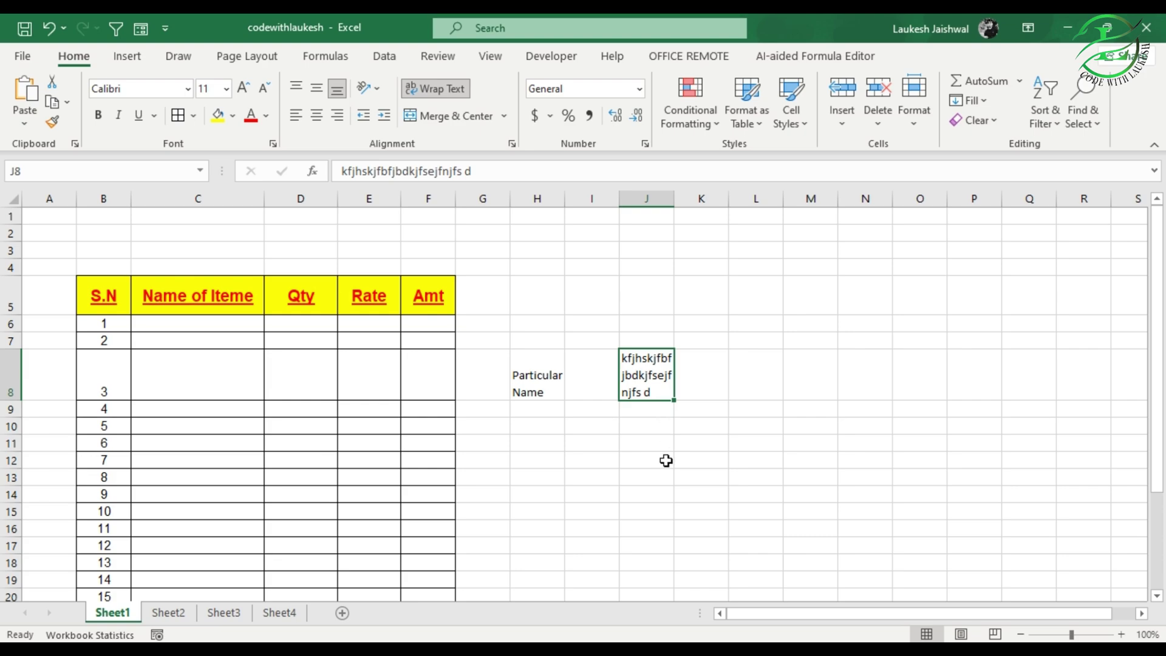
pyautogui.press('Delete')
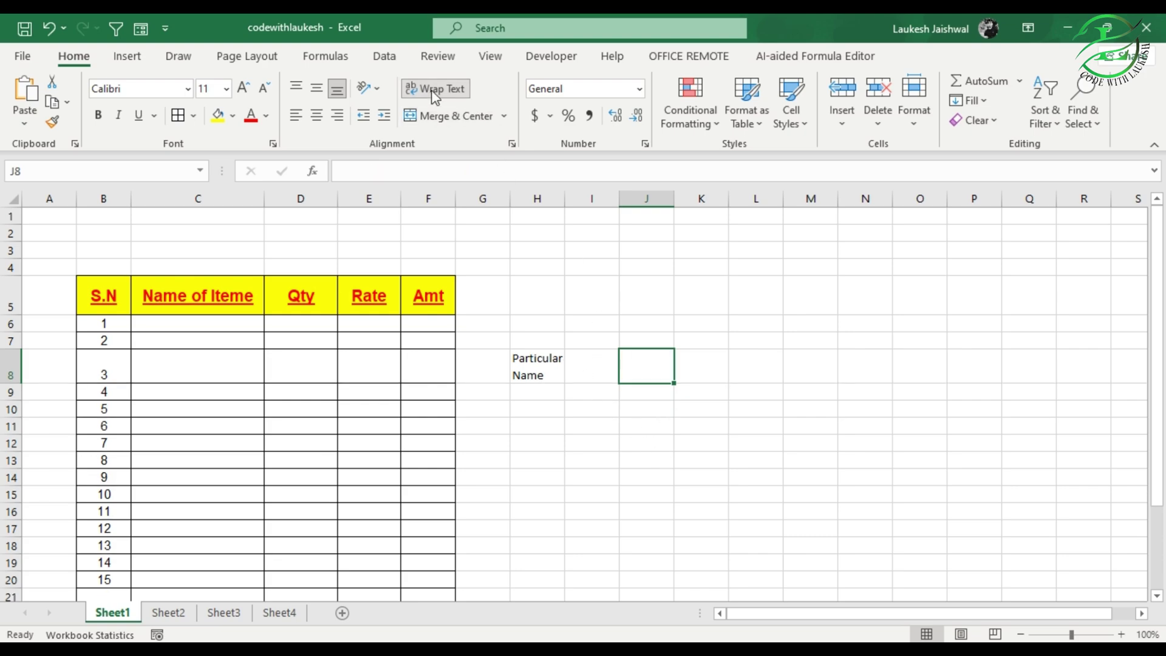
pyautogui.click(540, 444)
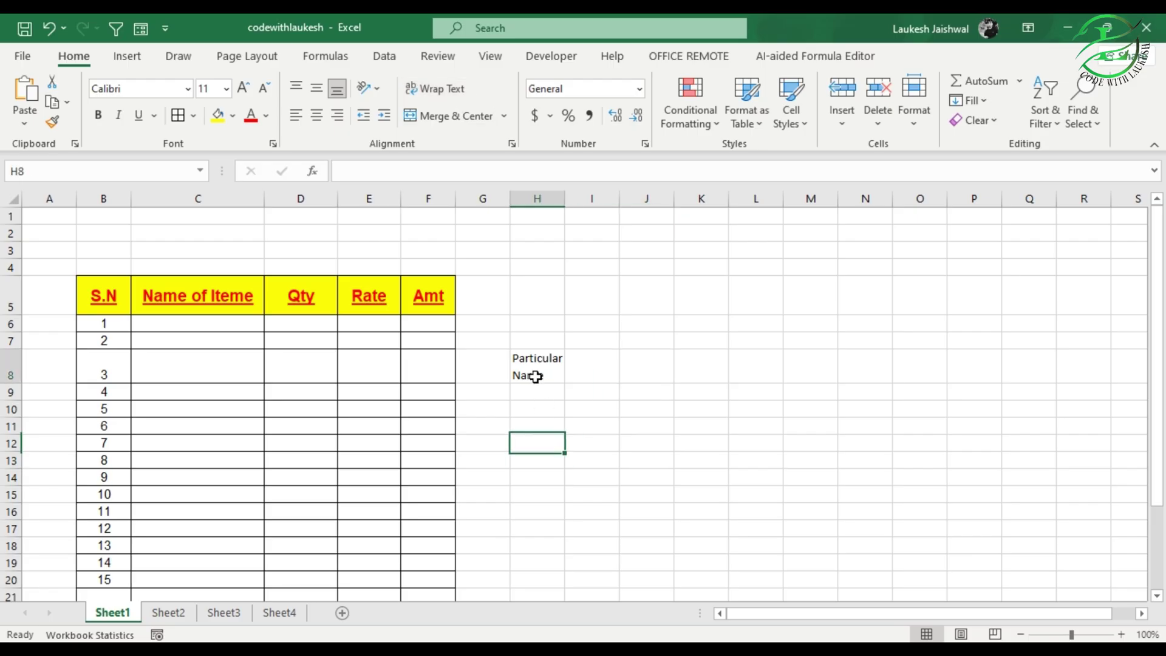
# Turn off text wrapping in cell H8 and clear its content.
pyautogui.click(536, 377)
pyautogui.click(429, 88)
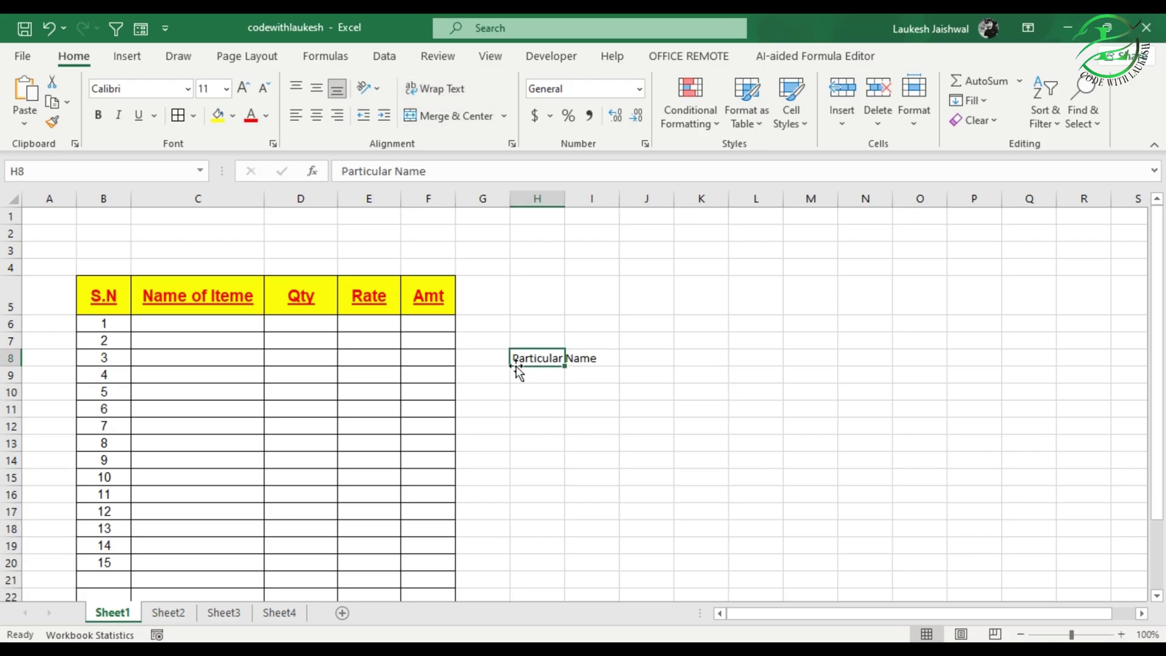
pyautogui.press('Delete')
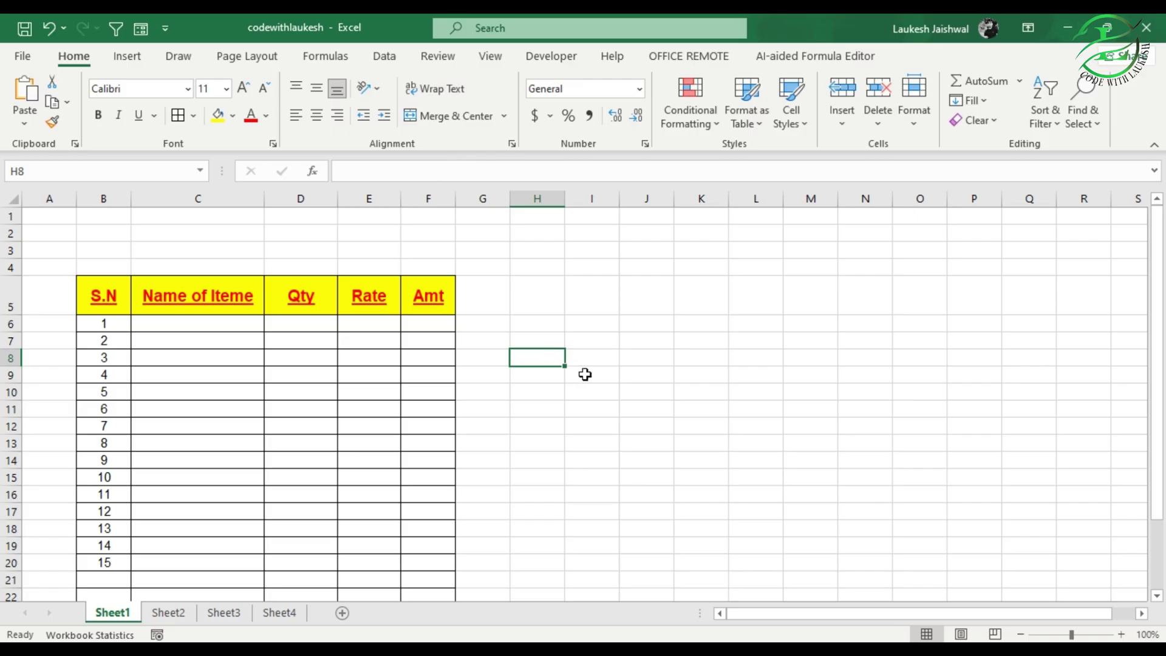
pyautogui.click(579, 456)
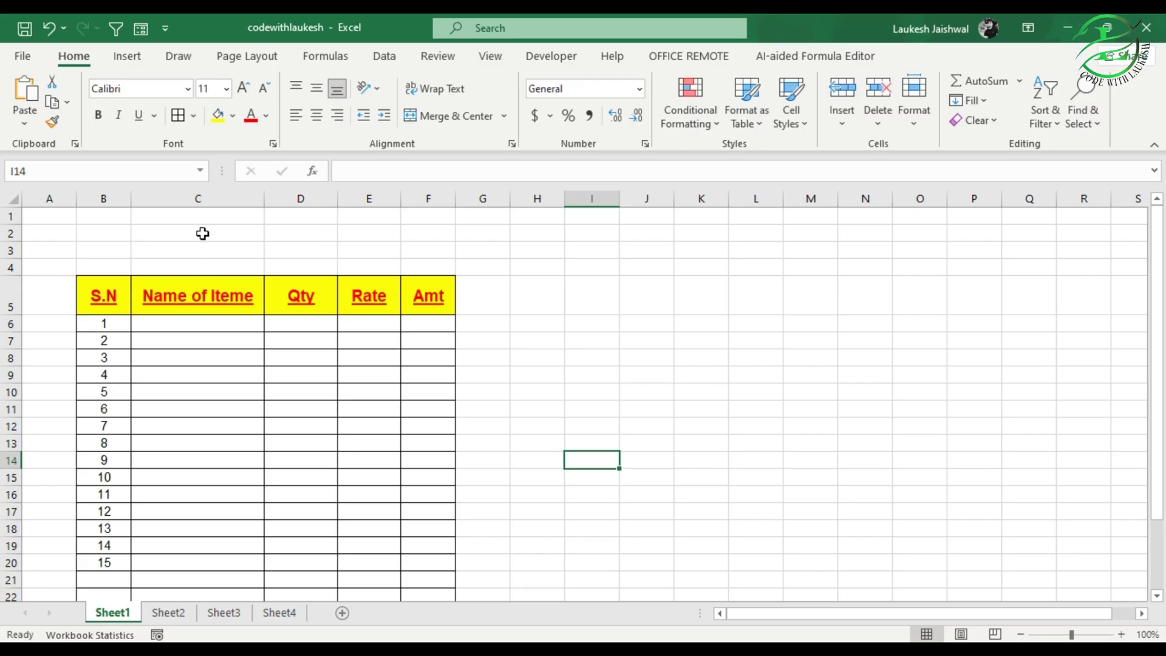
# Merge and center the range B2:F3 above the table and enter the sample text "ghfgh" in it.
pyautogui.moveTo(104, 228); pyautogui.dragTo(449, 243)
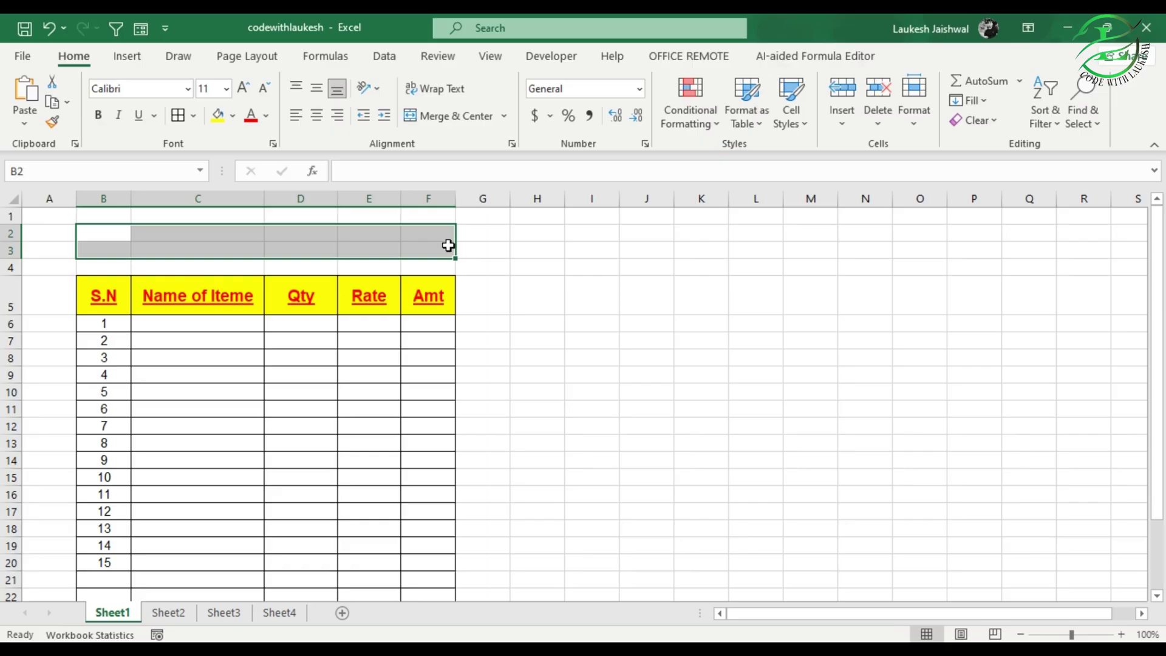
pyautogui.click(460, 125)
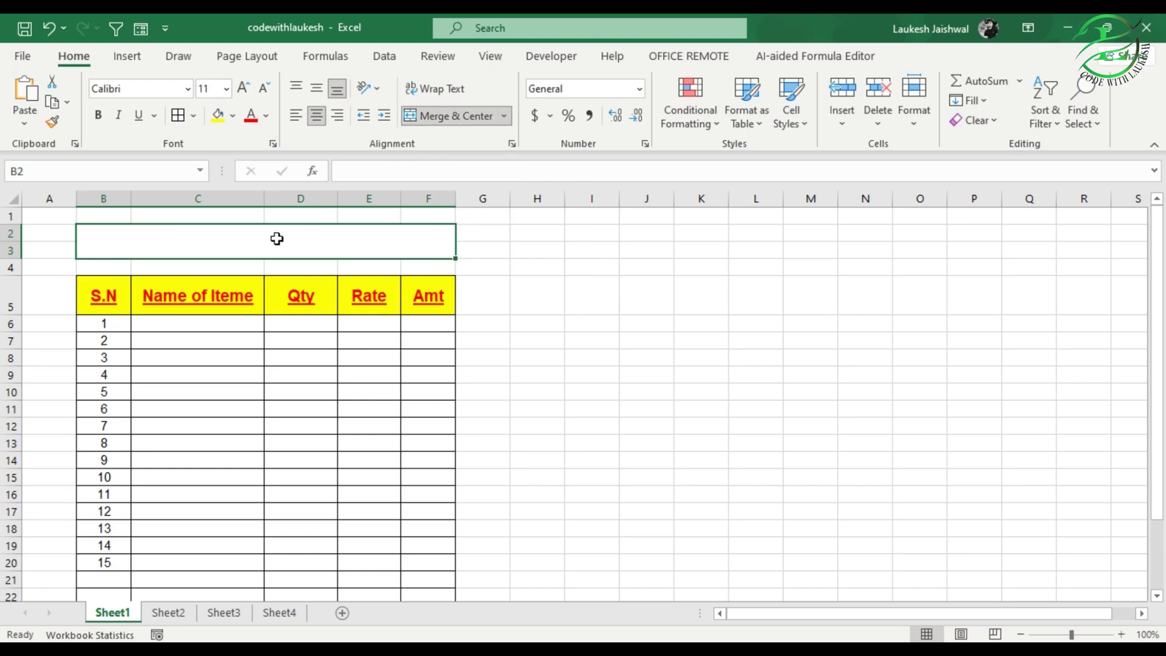
pyautogui.write('ghfgh')
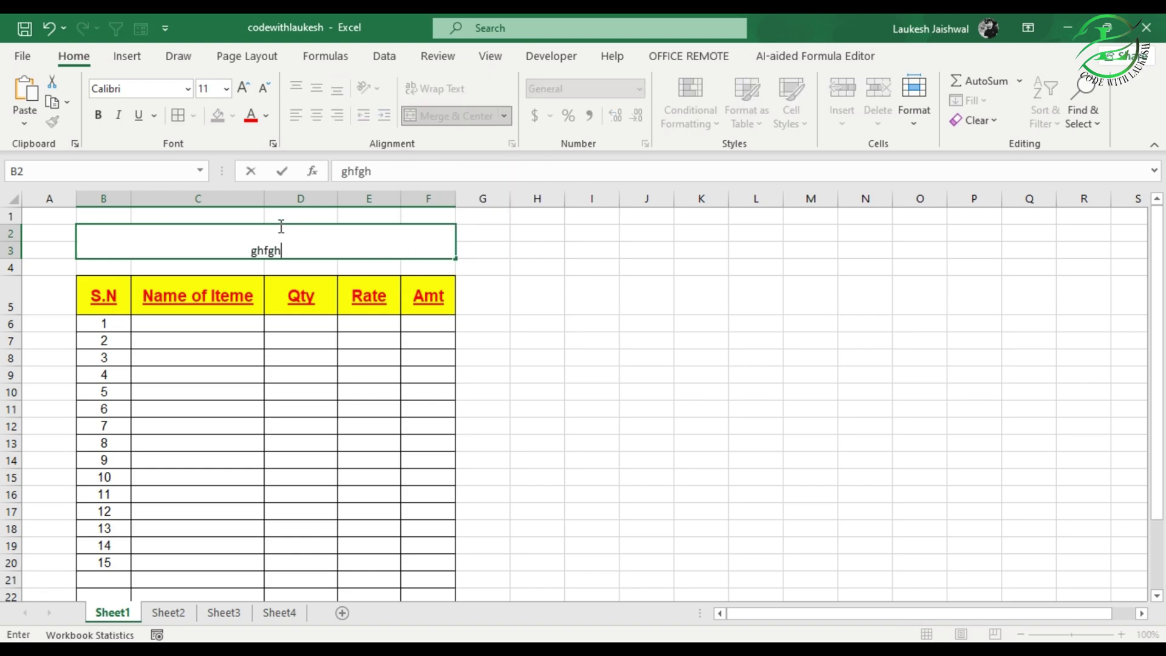
pyautogui.click(577, 392)
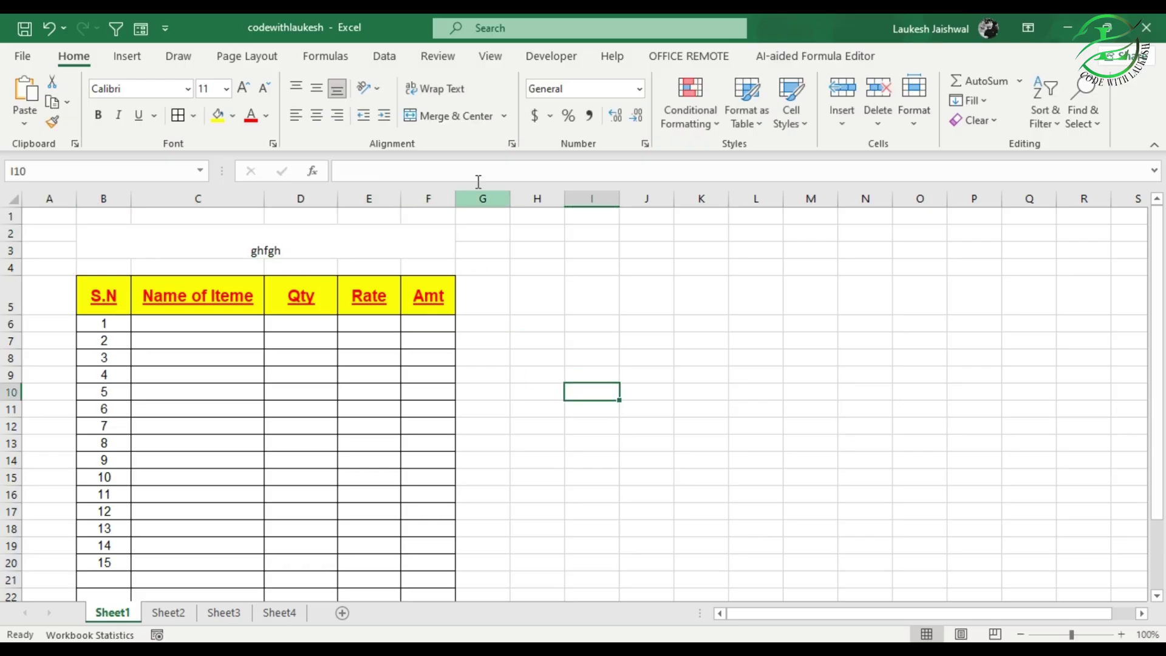
pyautogui.click(505, 118)
pyautogui.click(524, 318)
# Enter the labels "Total" in cell C22 and "Discount" in cell C23 below the numbered rows.
pyautogui.scroll(-2, 322, 495)
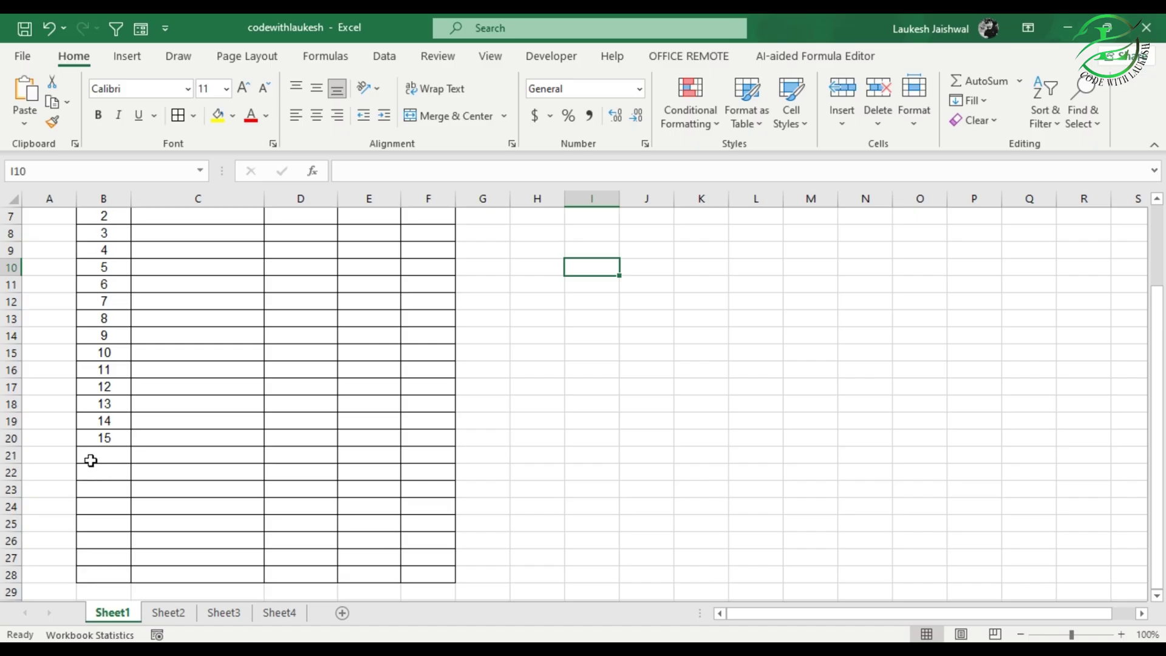
pyautogui.click(158, 469)
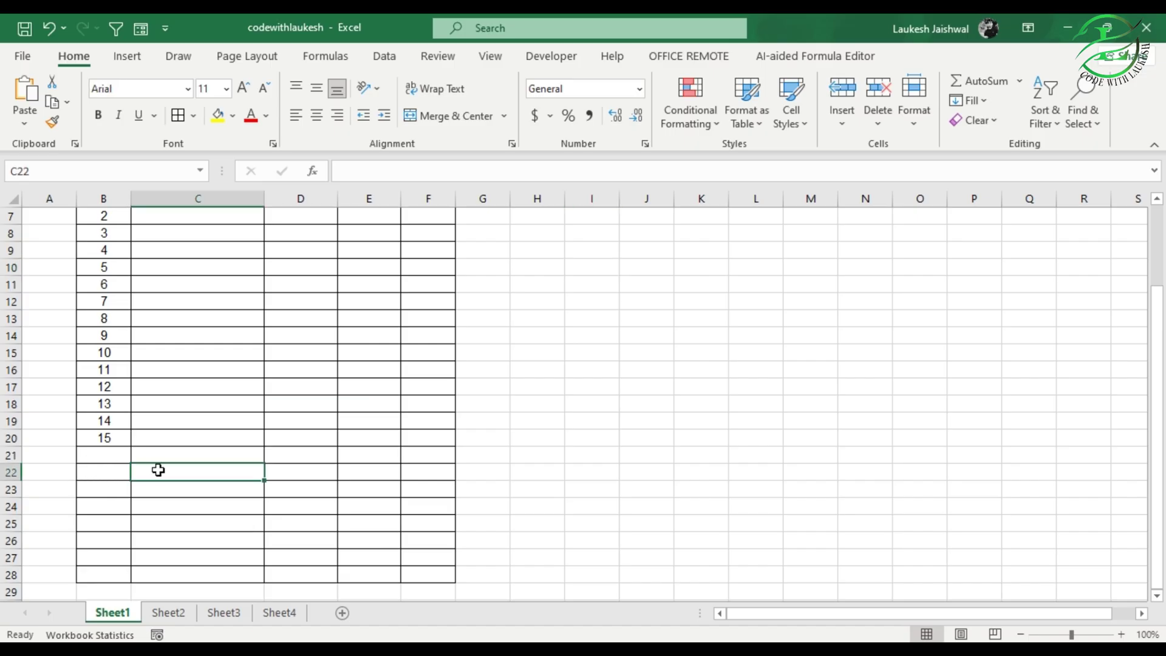
pyautogui.write('Total')
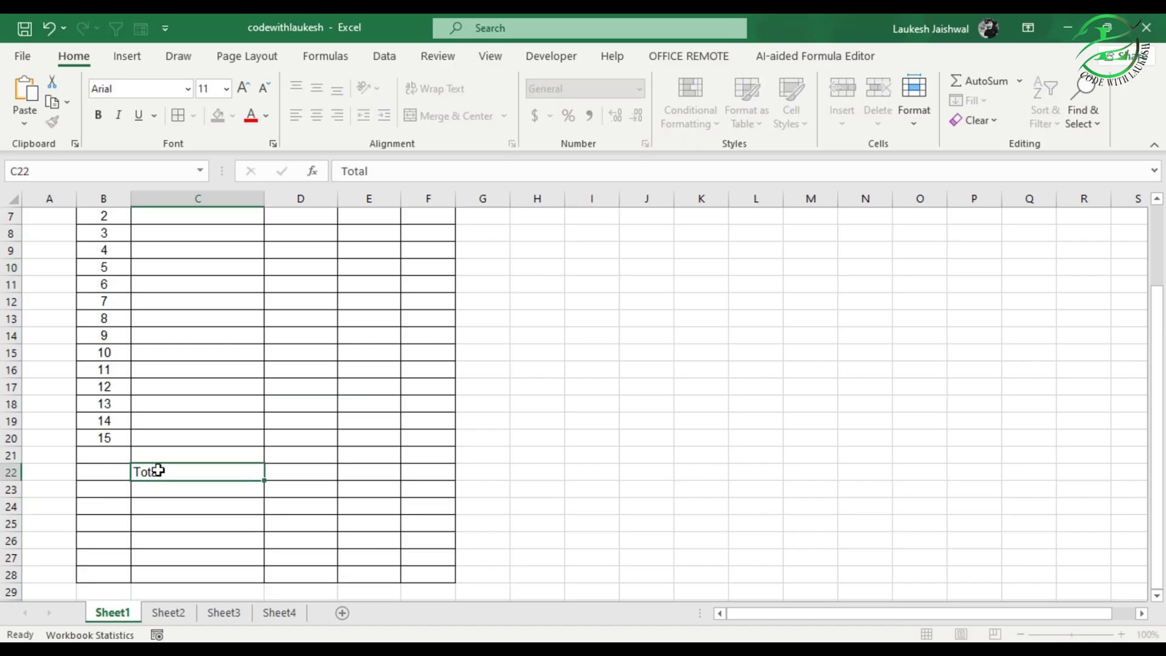
pyautogui.press('Return')
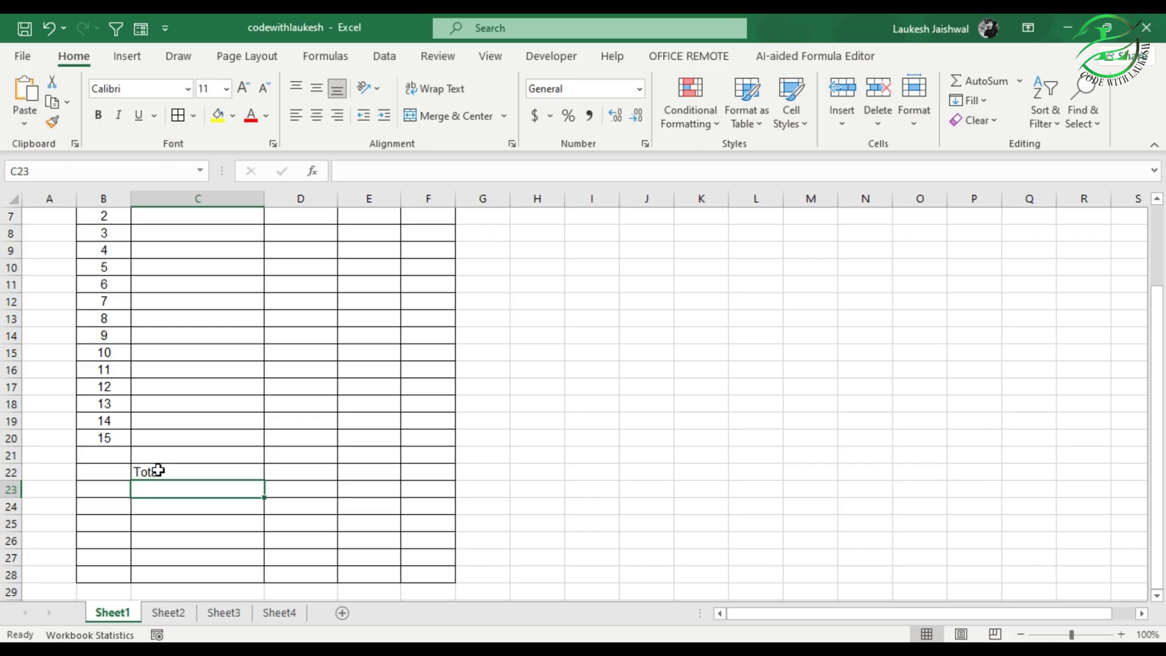
pyautogui.write('Disc')
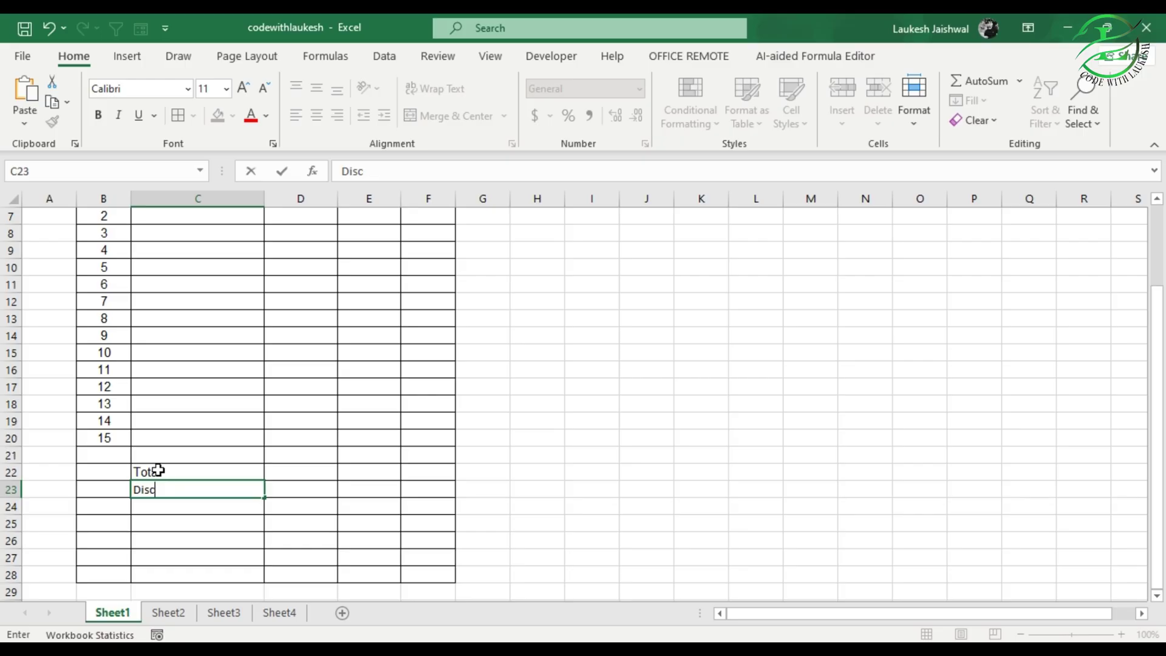
pyautogui.write('ount')
pyautogui.press('Return')
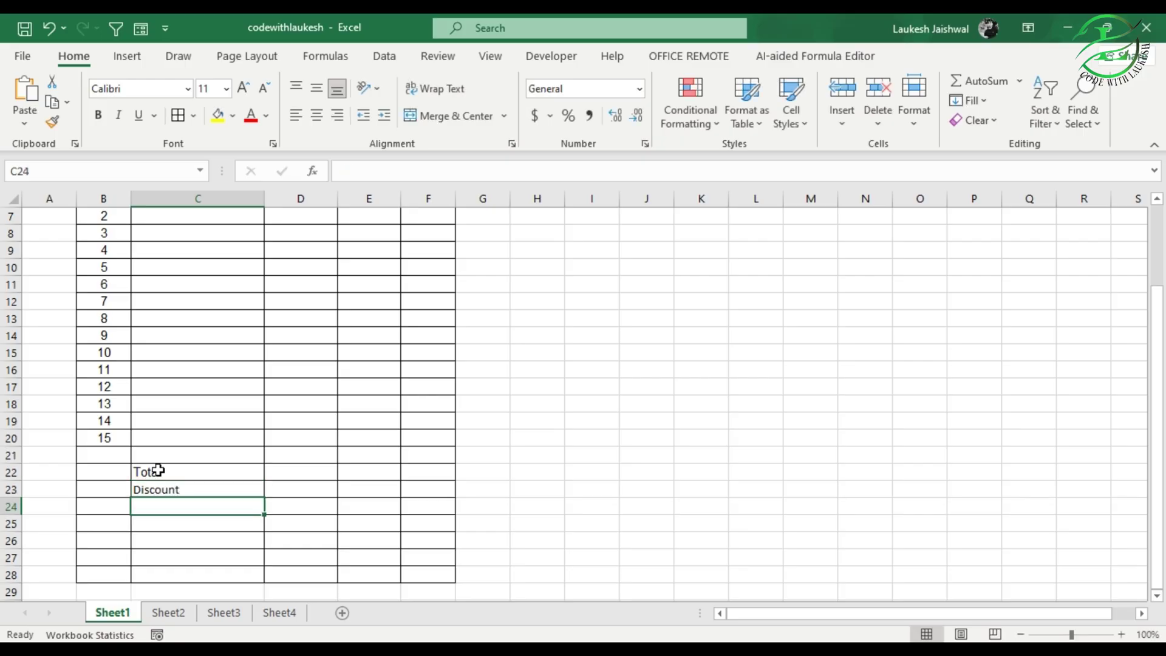
# Enter the labels "Sub total", "VAT" and "Net Total" in cells C24 to C26.
pyautogui.write('Sub')
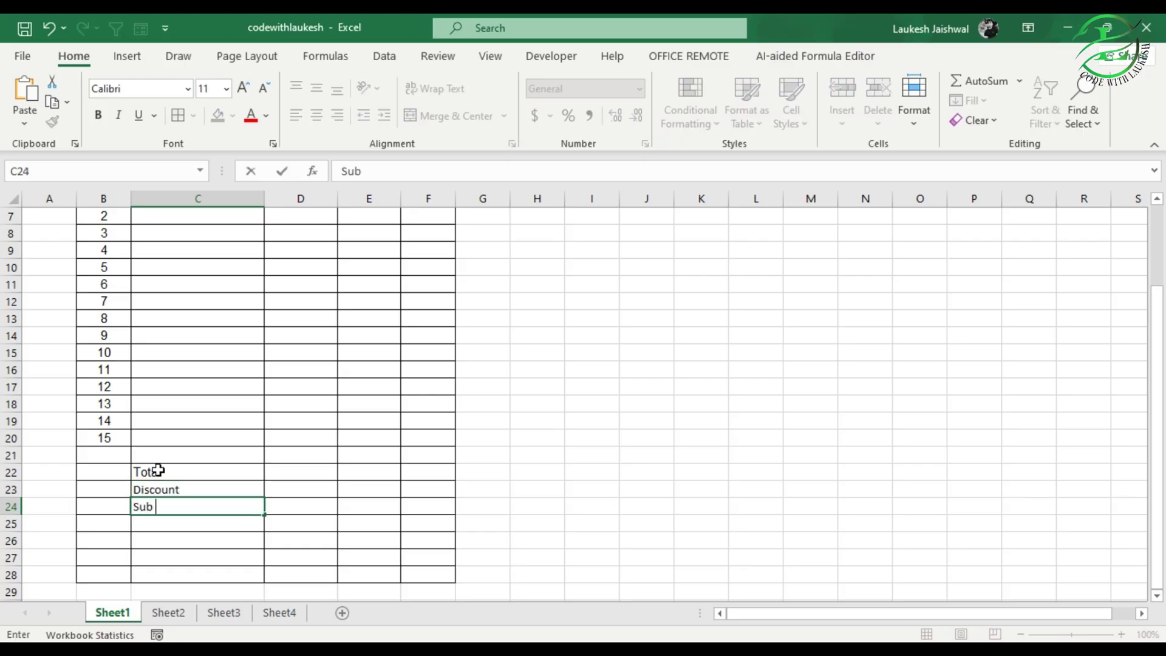
pyautogui.write(' total')
pyautogui.press('Return')
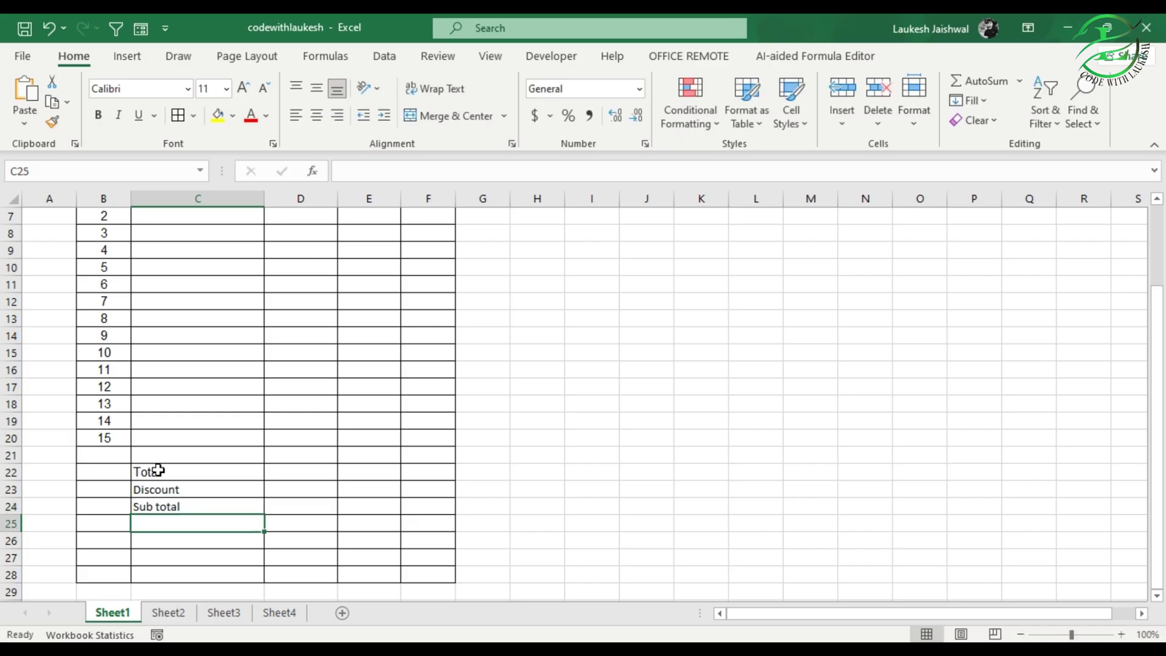
pyautogui.write('VA')
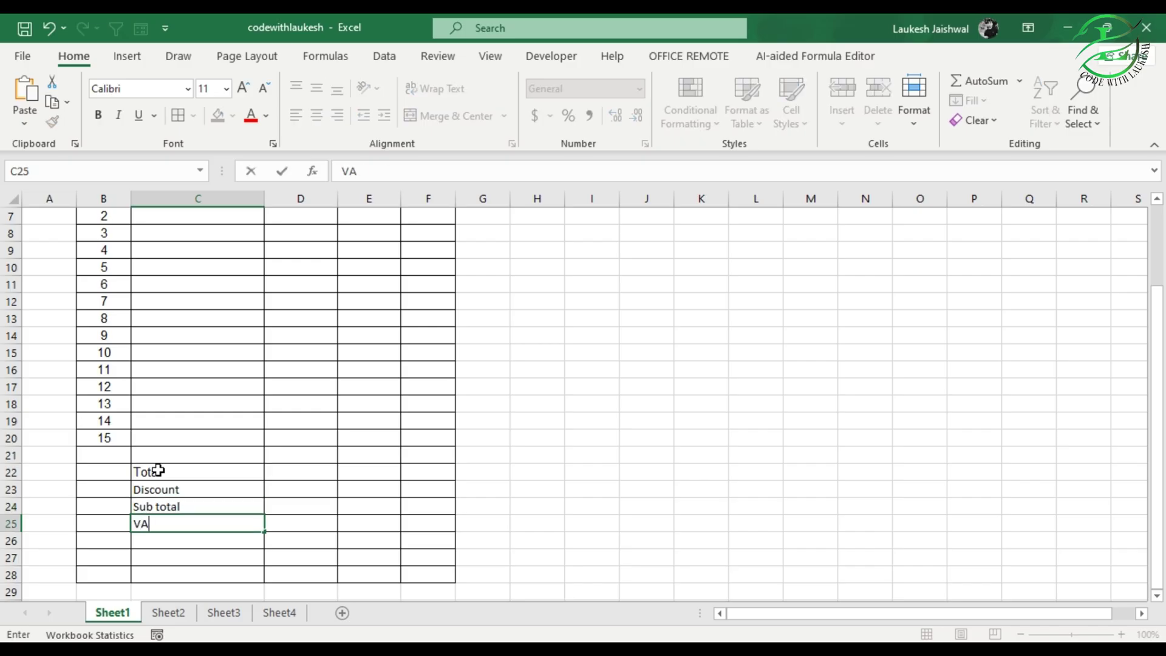
pyautogui.write('T')
pyautogui.press('Return')
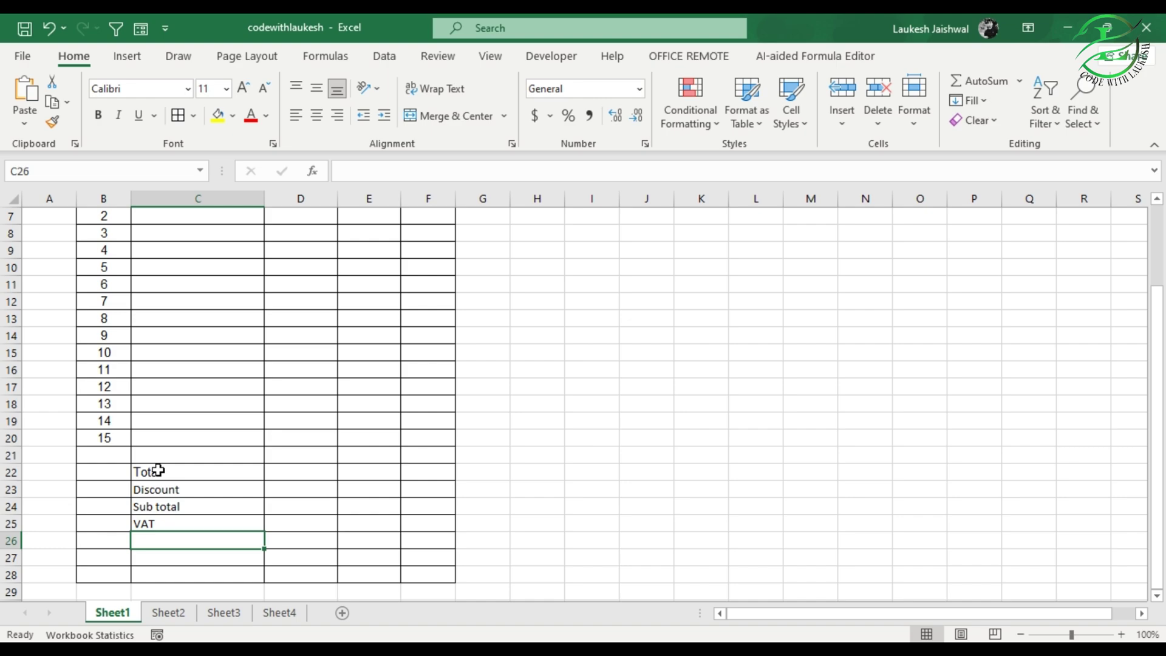
pyautogui.write('Net')
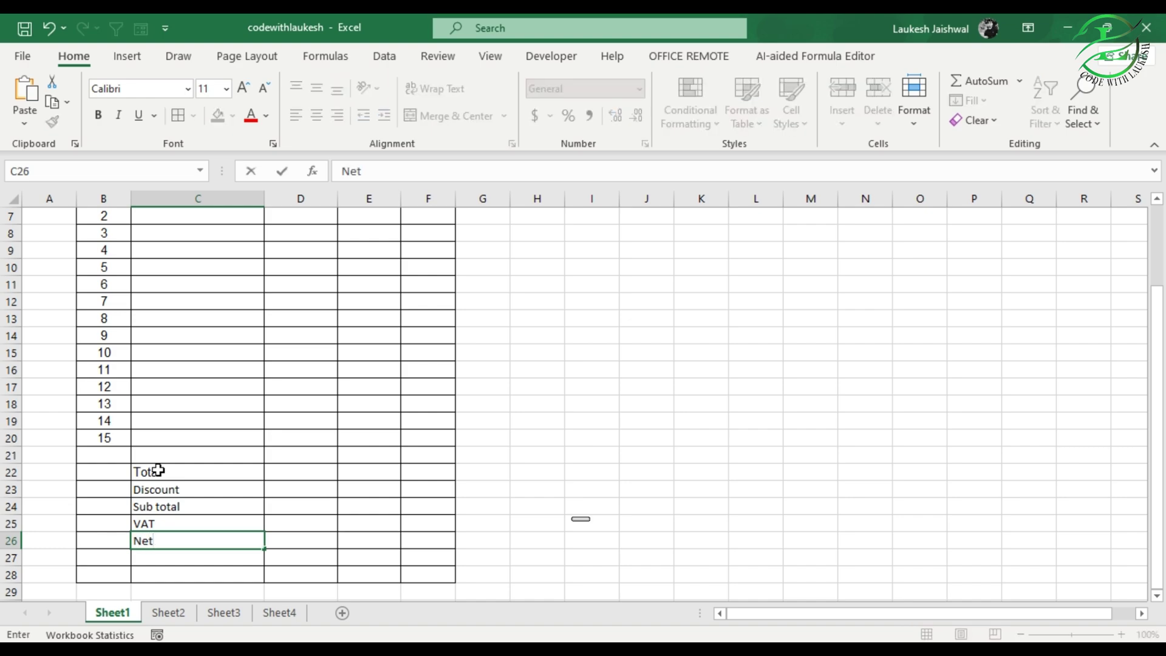
pyautogui.write(' Total')
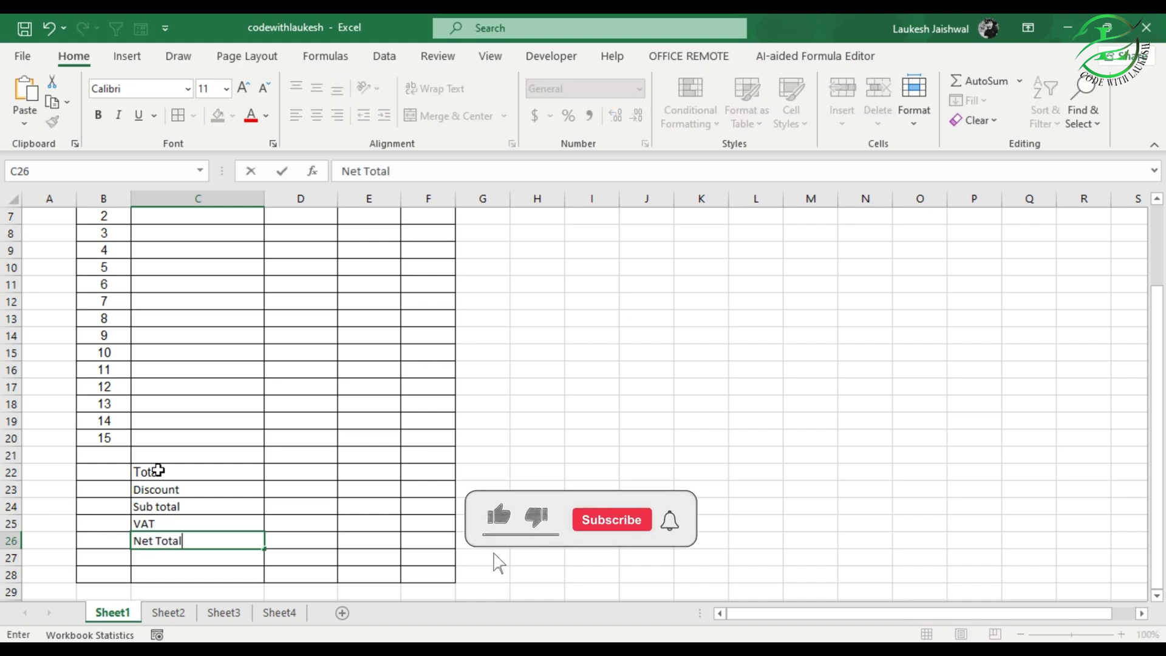
pyautogui.click(416, 503)
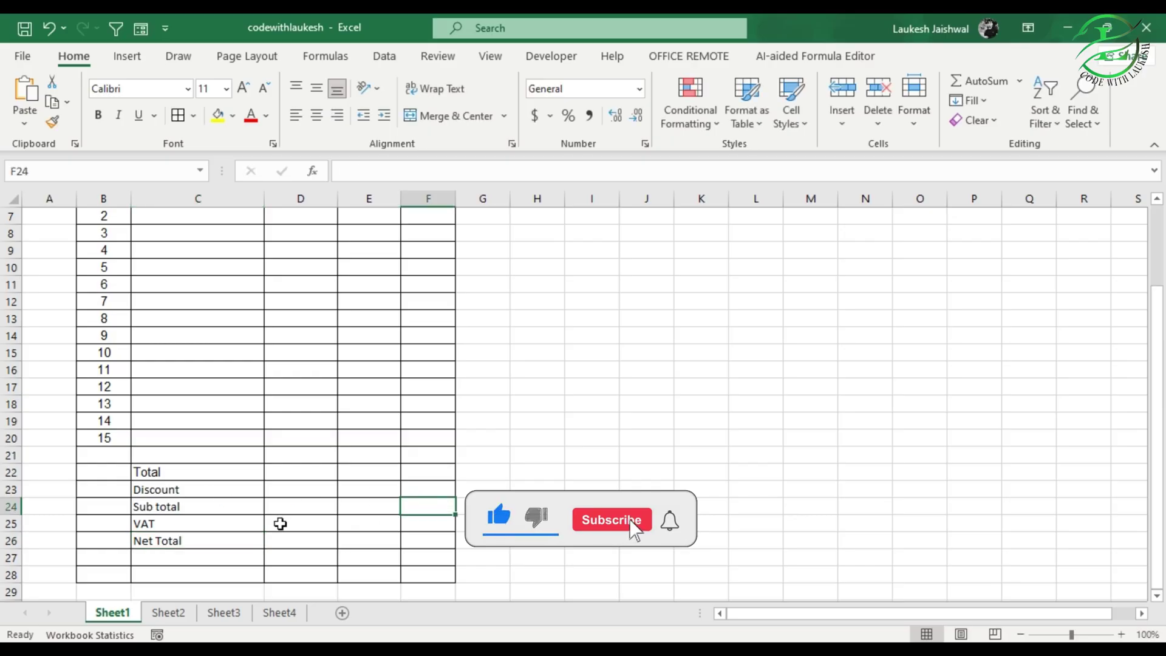
# Try merging and centering B22:E22 and B23:E23 one row at a time, and undo both merges.
pyautogui.moveTo(112, 472); pyautogui.dragTo(341, 468)
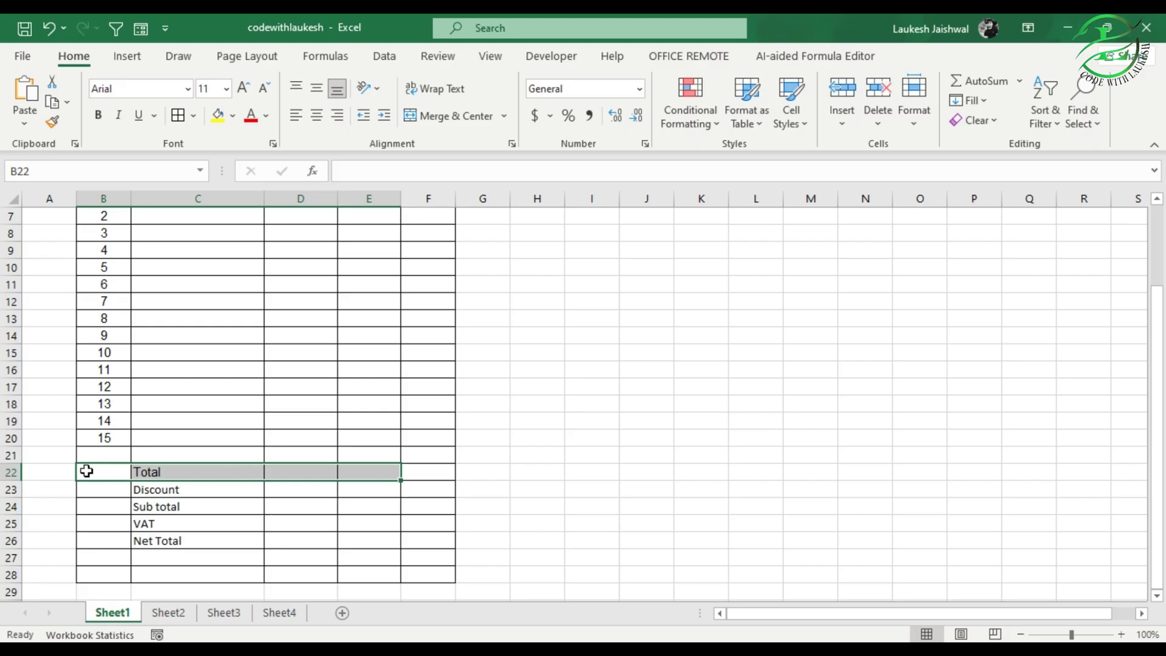
pyautogui.moveTo(86, 471); pyautogui.dragTo(372, 473)
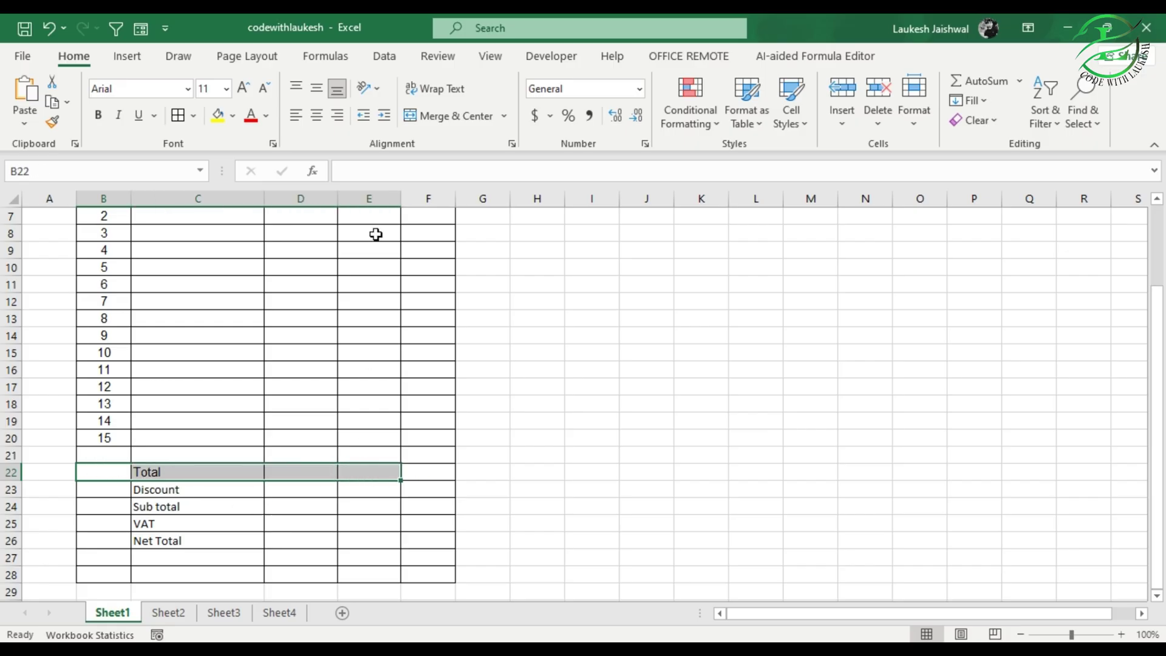
pyautogui.click(447, 117)
pyautogui.moveTo(117, 489); pyautogui.dragTo(363, 489)
pyautogui.click(450, 116)
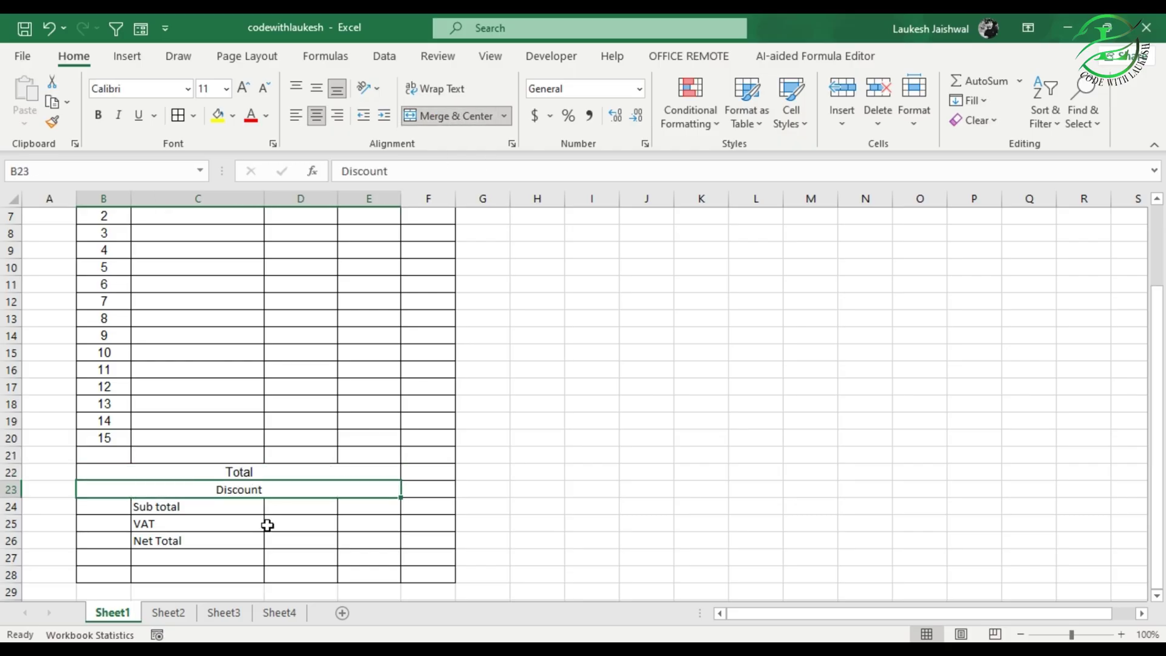
pyautogui.hotkey('ctrl', 'z')
pyautogui.hotkey('ctrl', 'z')
pyautogui.click(227, 539)
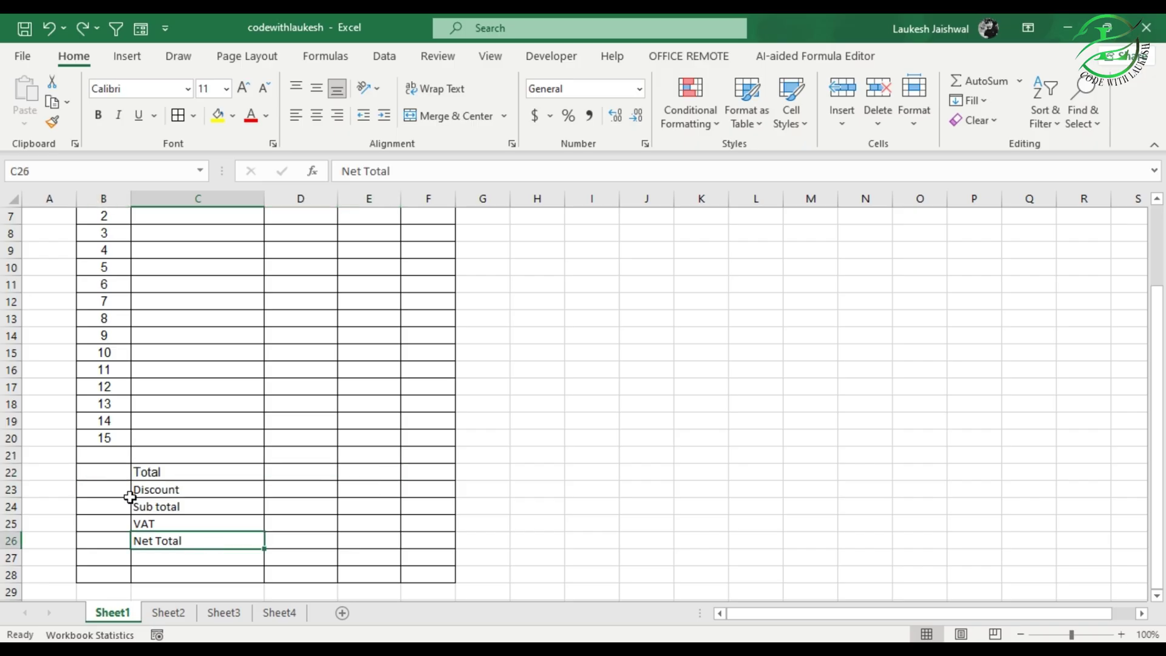
# Merge the range B22:E26 across, so that each summary label row becomes one separate wide cell.
pyautogui.moveTo(114, 471); pyautogui.dragTo(361, 534)
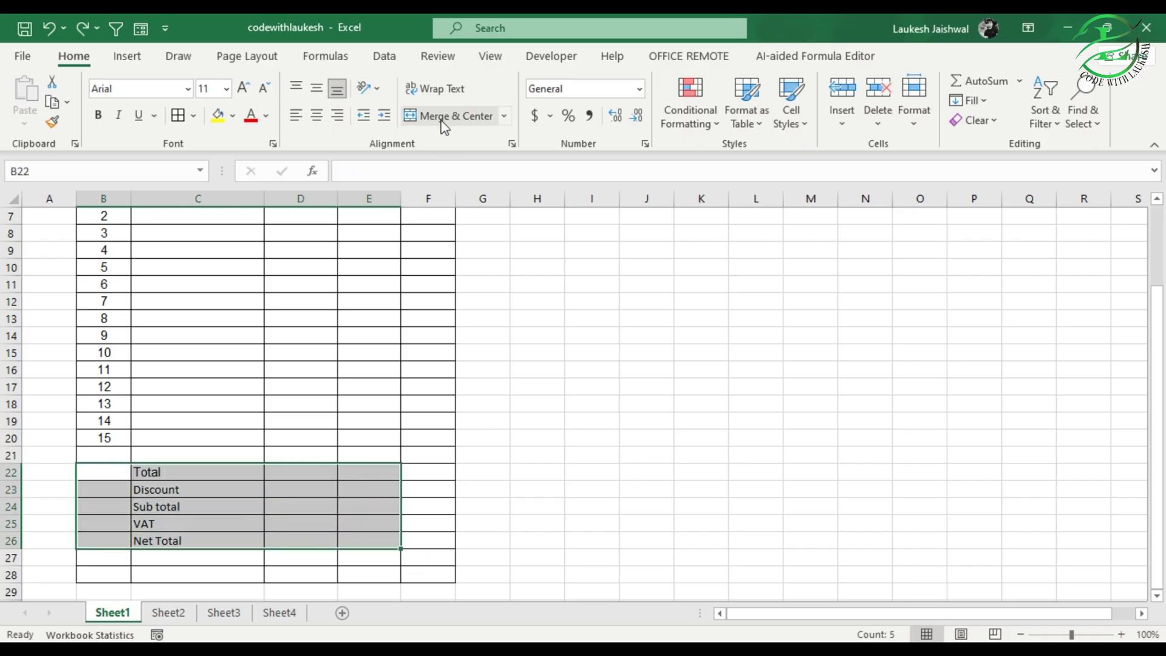
pyautogui.click(506, 117)
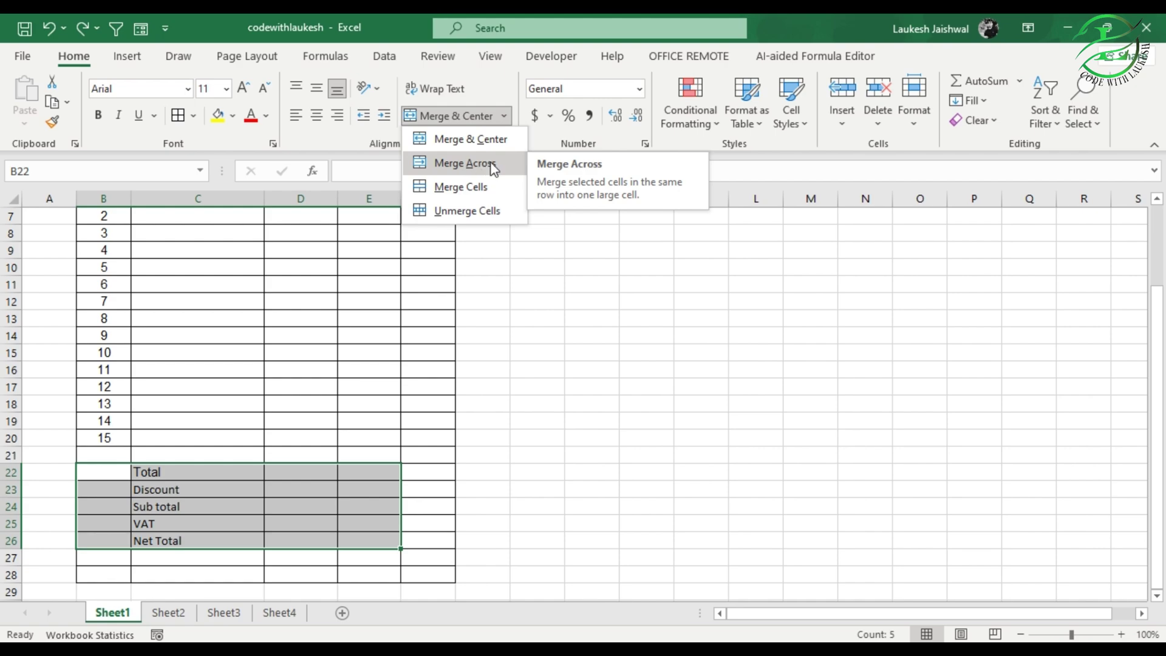
pyautogui.click(472, 164)
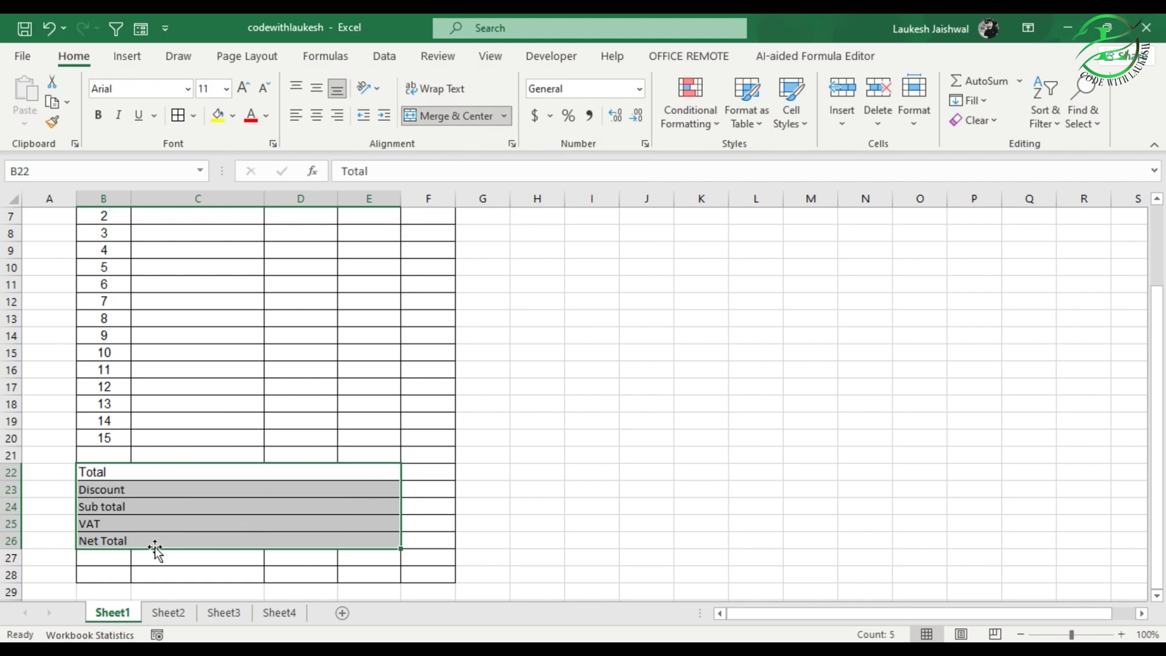
# Try right and left alignment on the merged summary labels in rows 22 to 26, and leave them centered.
pyautogui.click(316, 116)
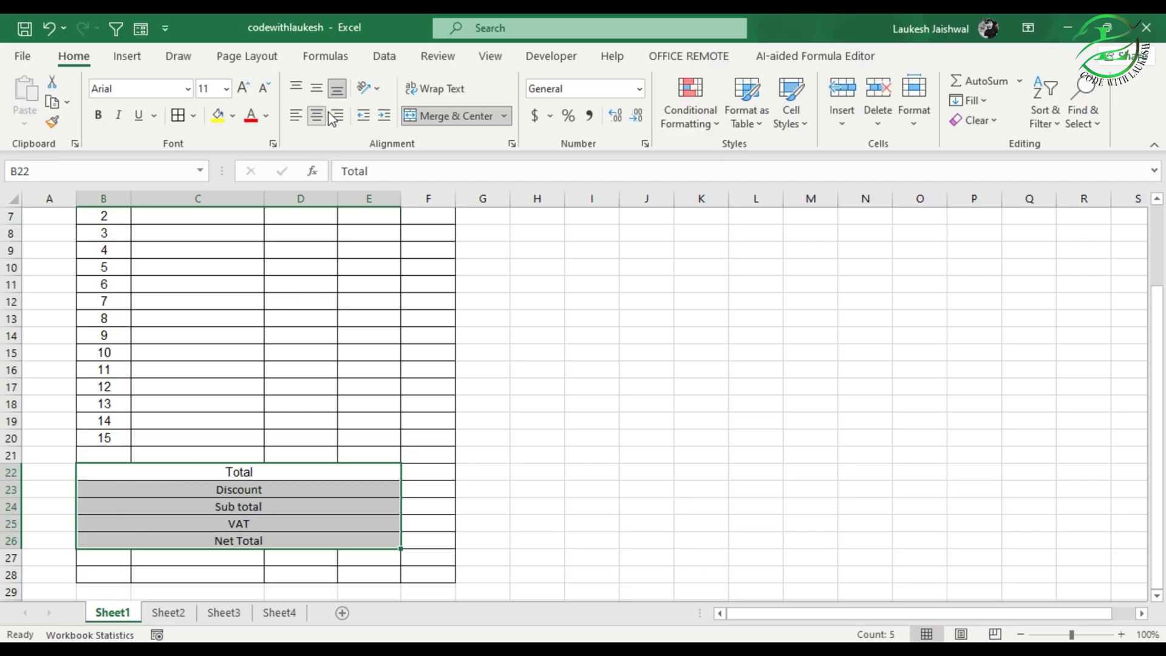
pyautogui.click(339, 117)
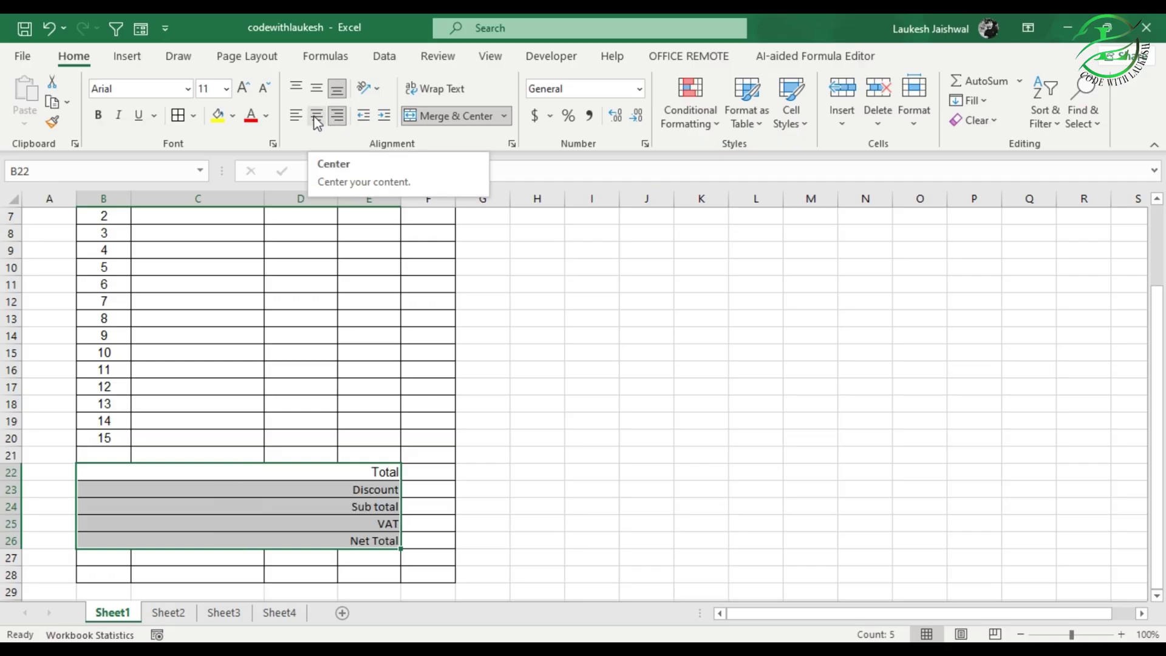
pyautogui.click(296, 116)
pyautogui.click(316, 115)
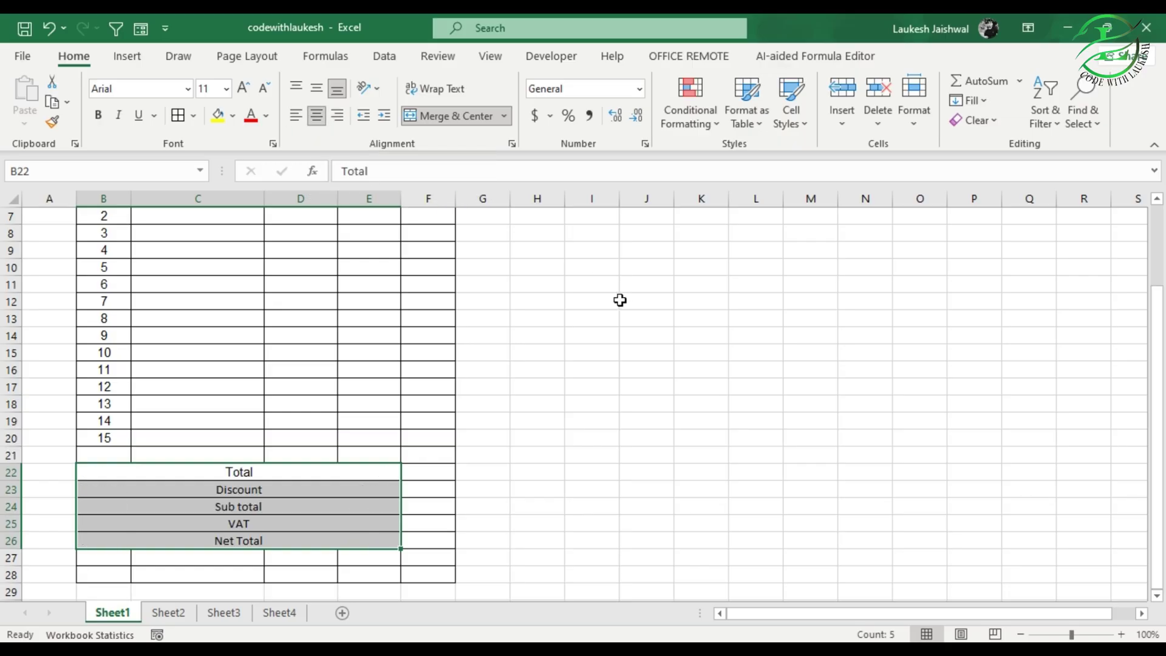
pyautogui.click(631, 316)
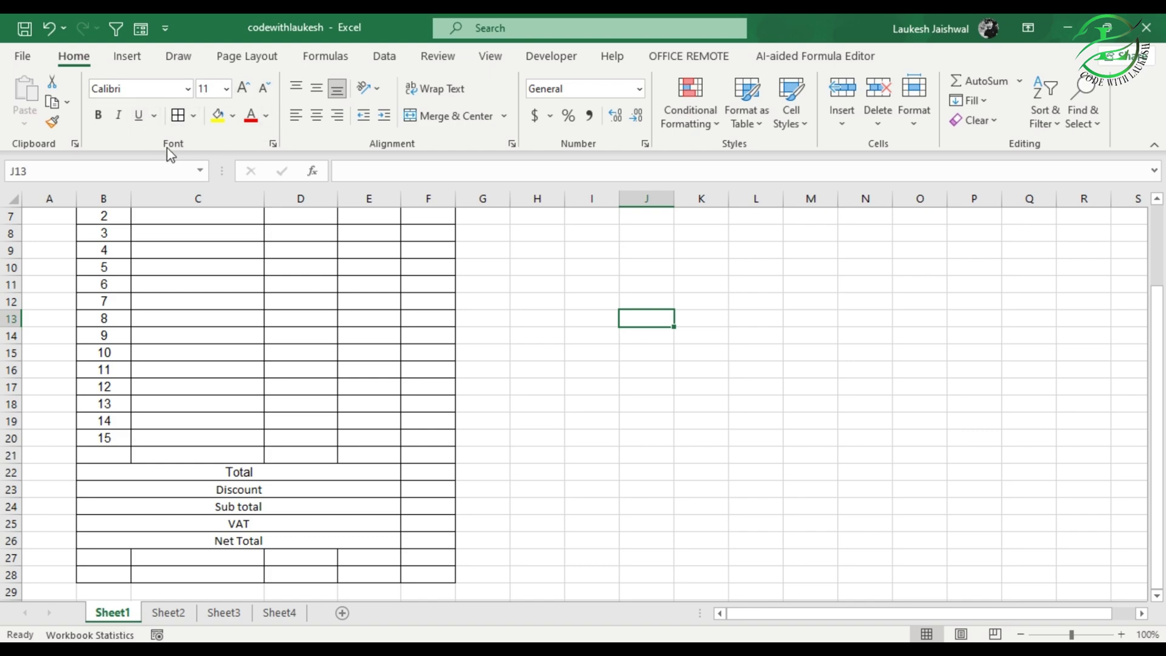
pyautogui.scroll(2, 299, 399)
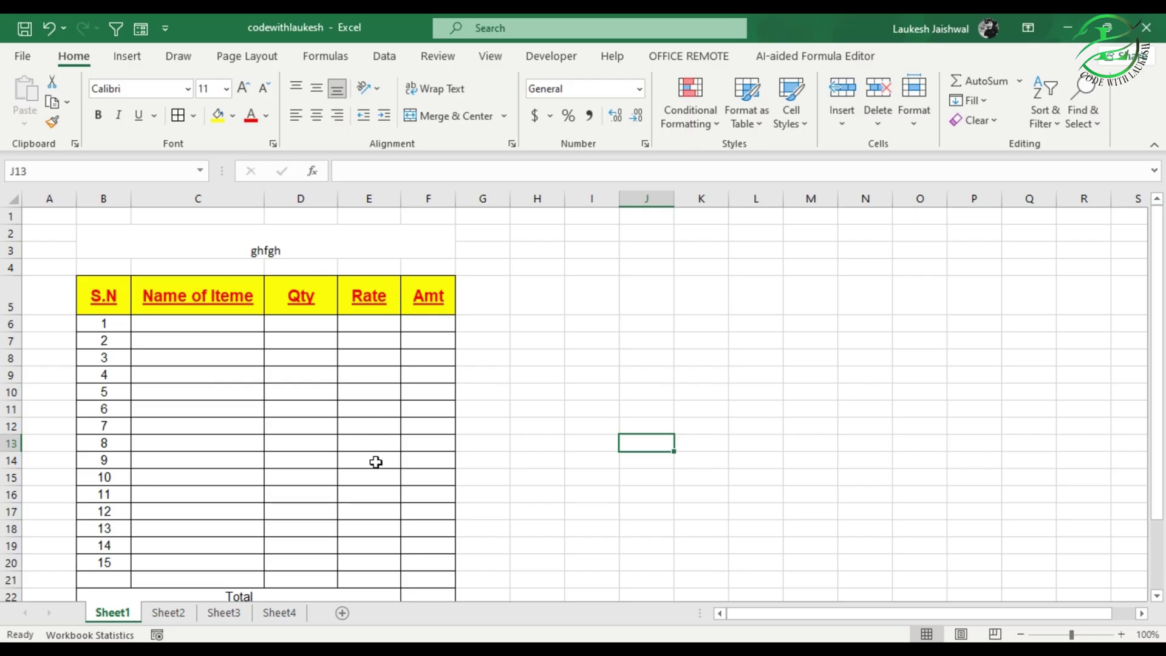
pyautogui.scroll(-3, 377, 461)
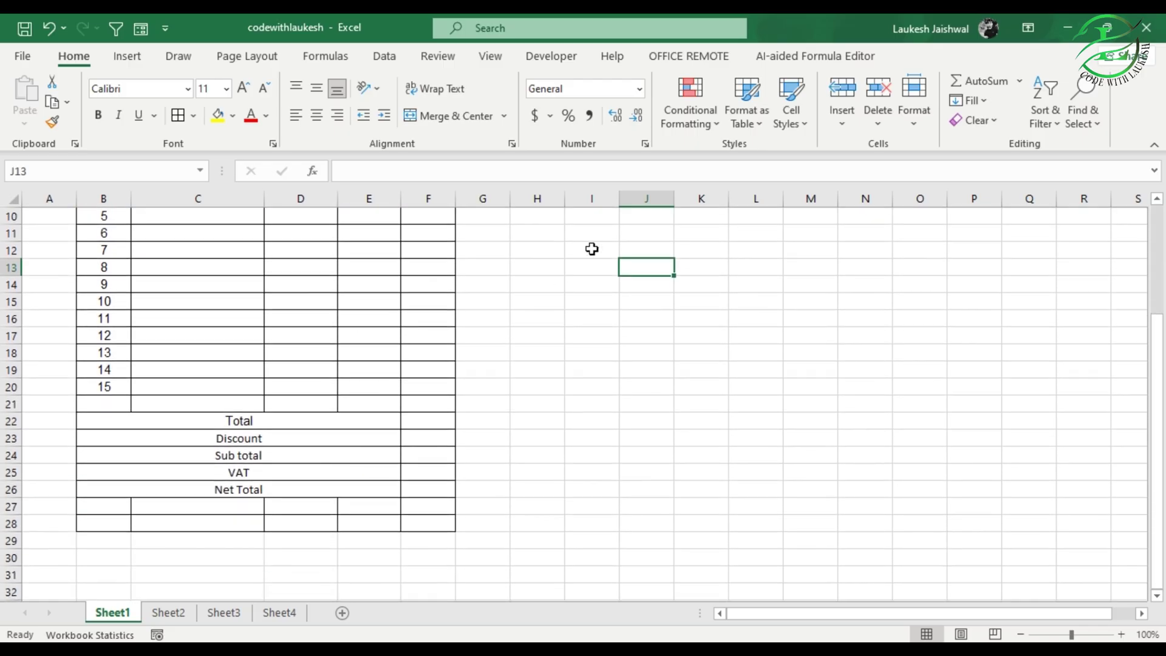